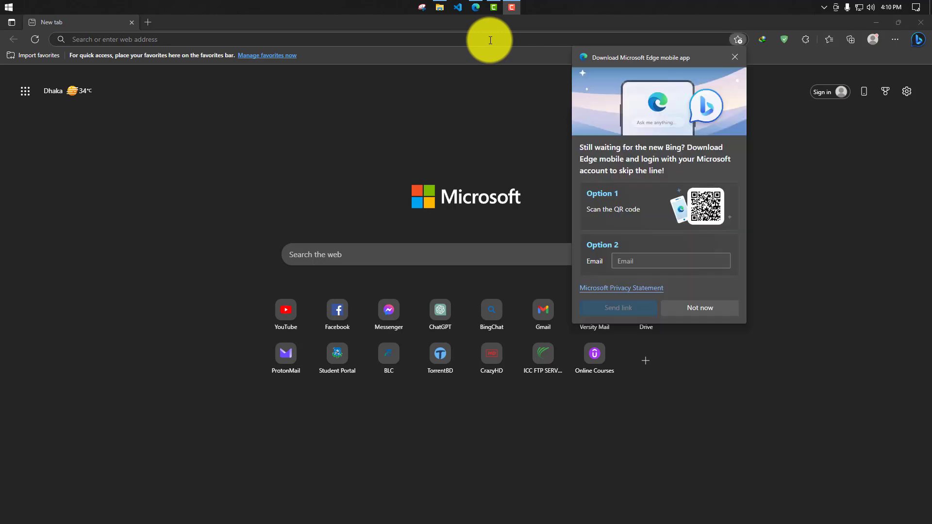
# - Dismiss the mobile app promotion and open Task Manager's detailed CPU performance view to check the virtualization status
pyautogui.click(735, 57)
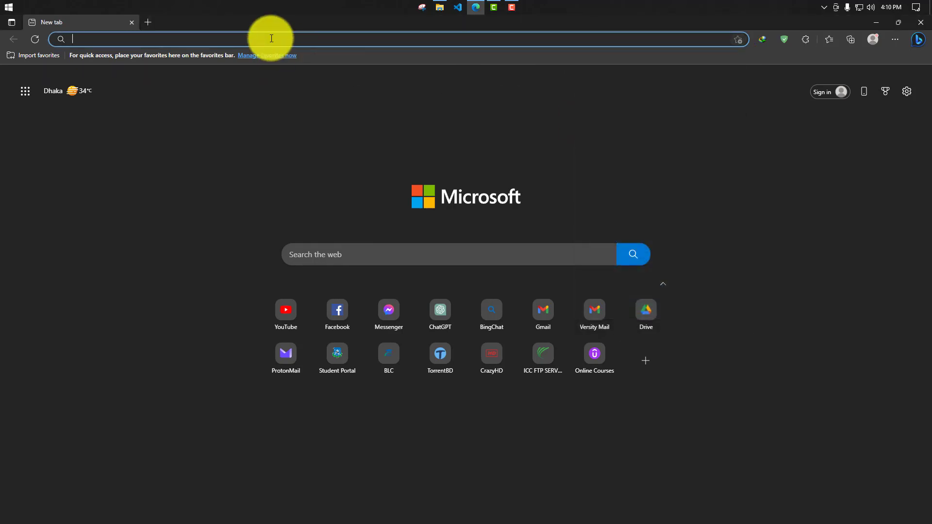
pyautogui.rightClick(293, 3)
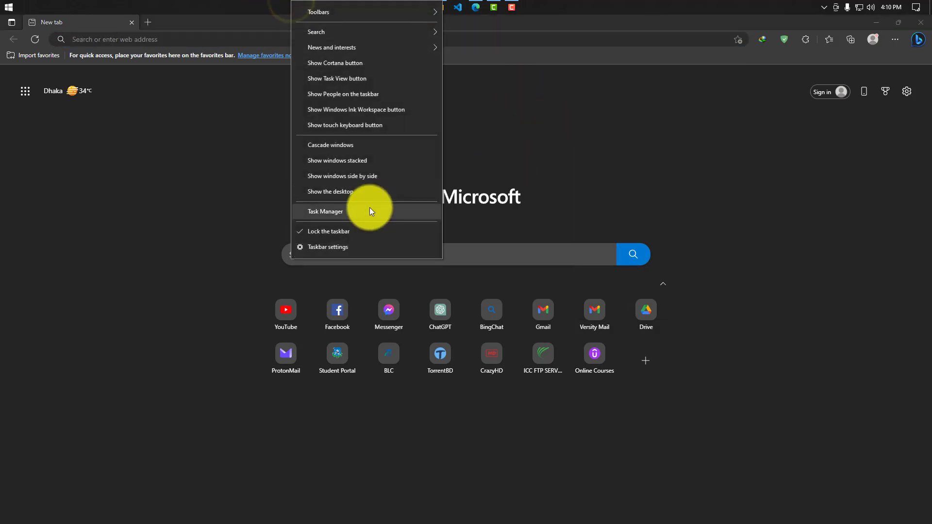
pyautogui.click(348, 211)
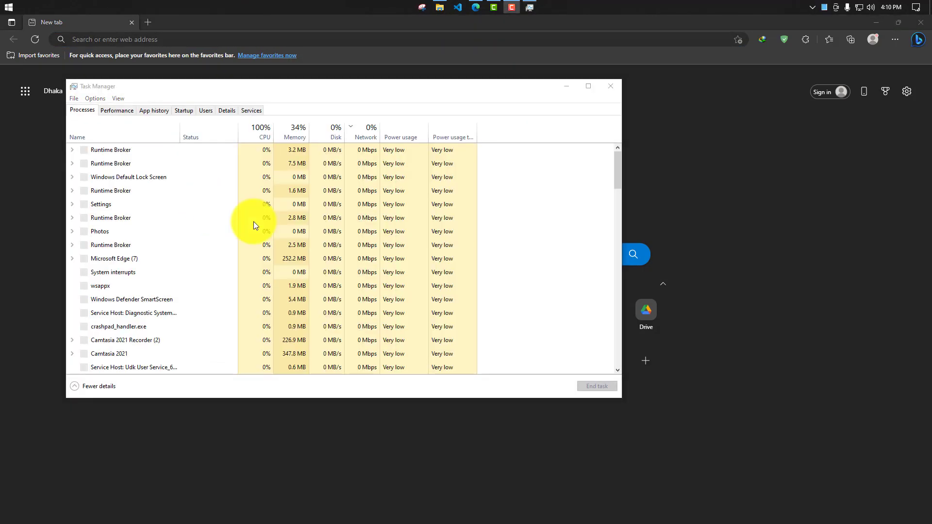
pyautogui.click(92, 386)
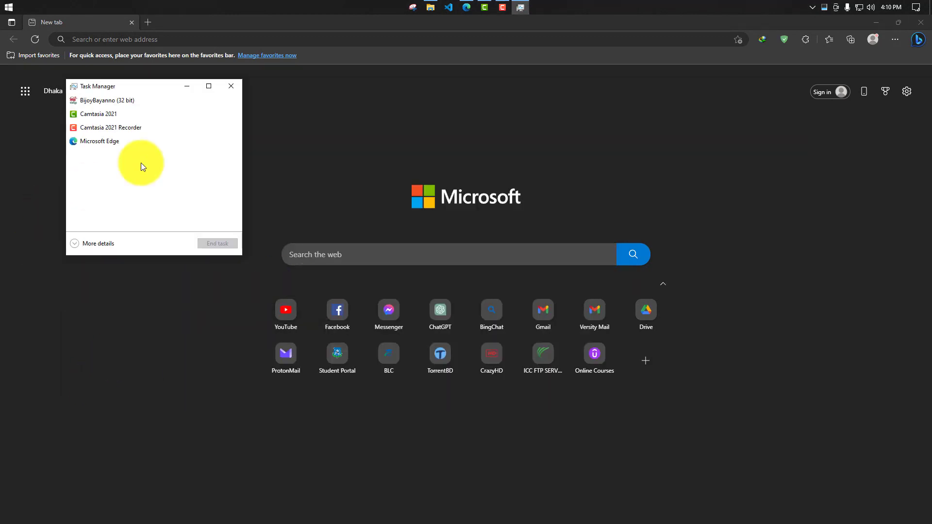
pyautogui.click(82, 244)
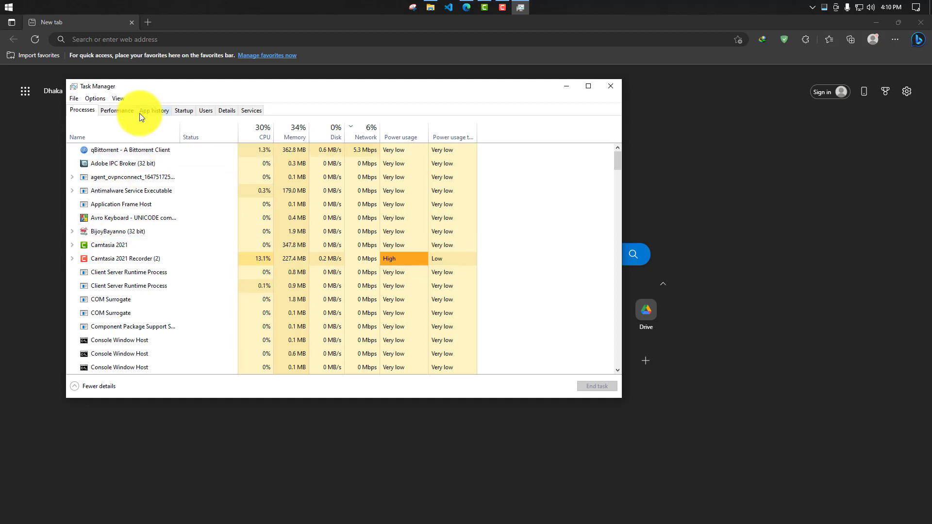
pyautogui.click(118, 109)
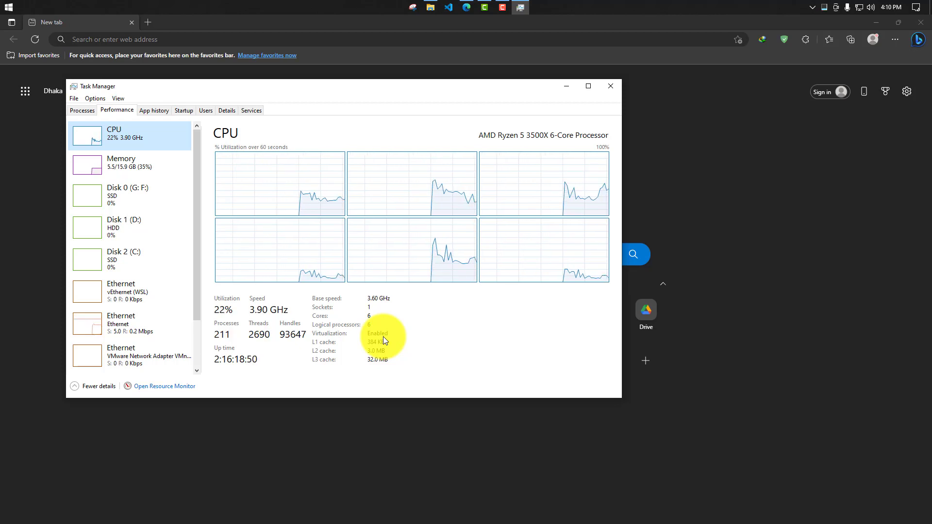
# - Search the web for "how to enable virtualization on msi b450 bios"
pyautogui.click(163, 39)
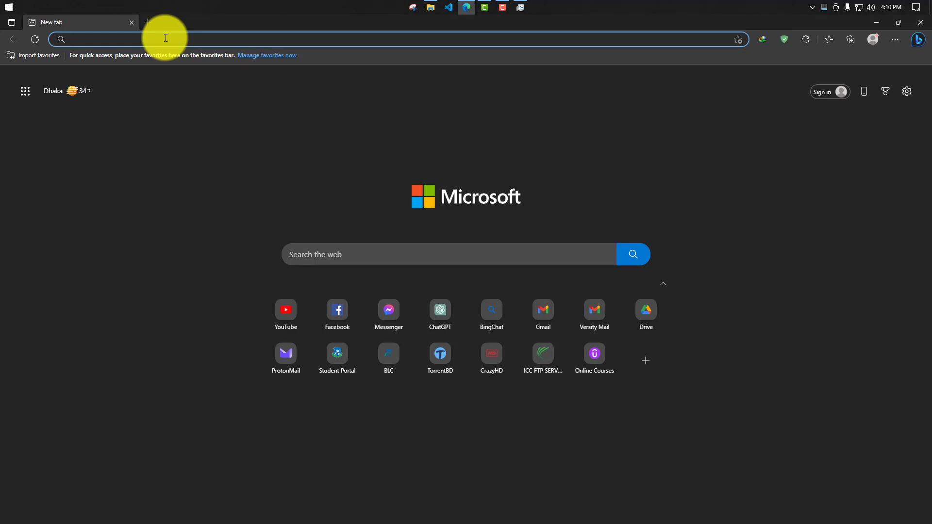
pyautogui.write('g')
pyautogui.press('BackSpace')
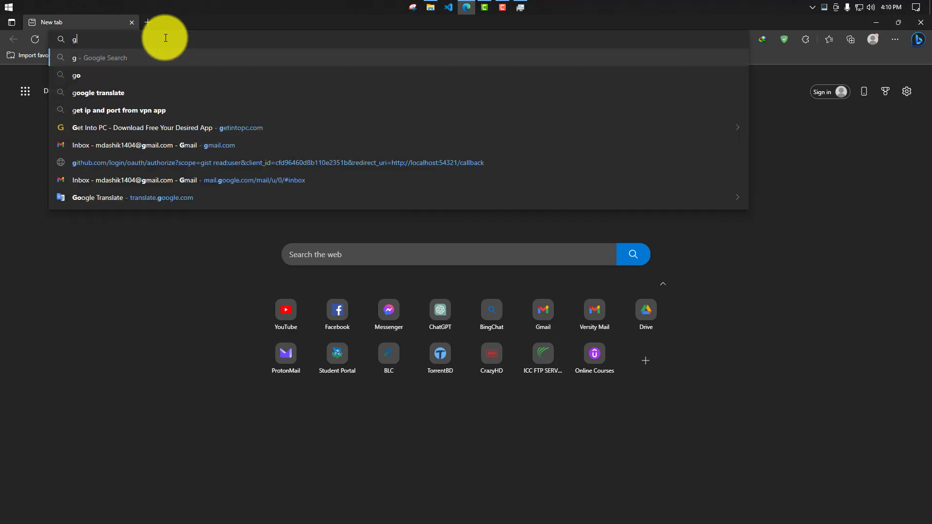
pyautogui.press('BackSpace')
pyautogui.write('how to')
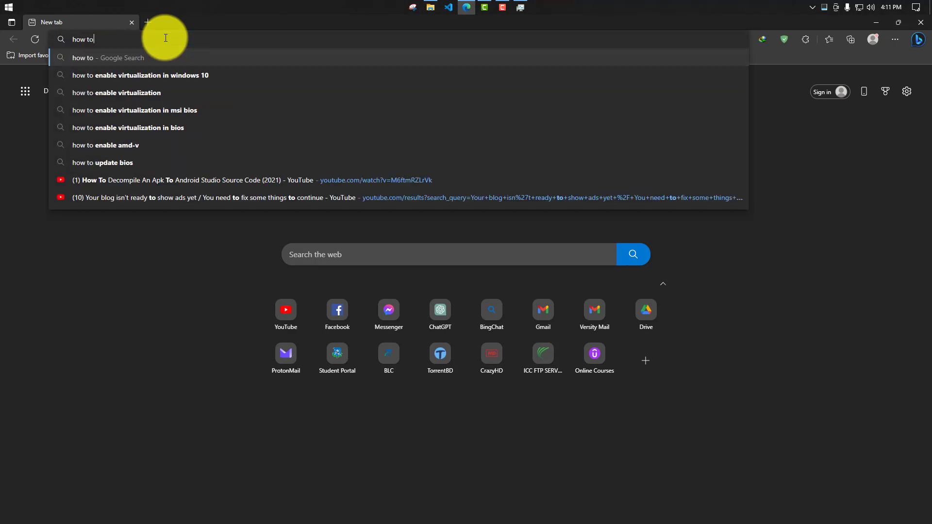
pyautogui.press('Down')
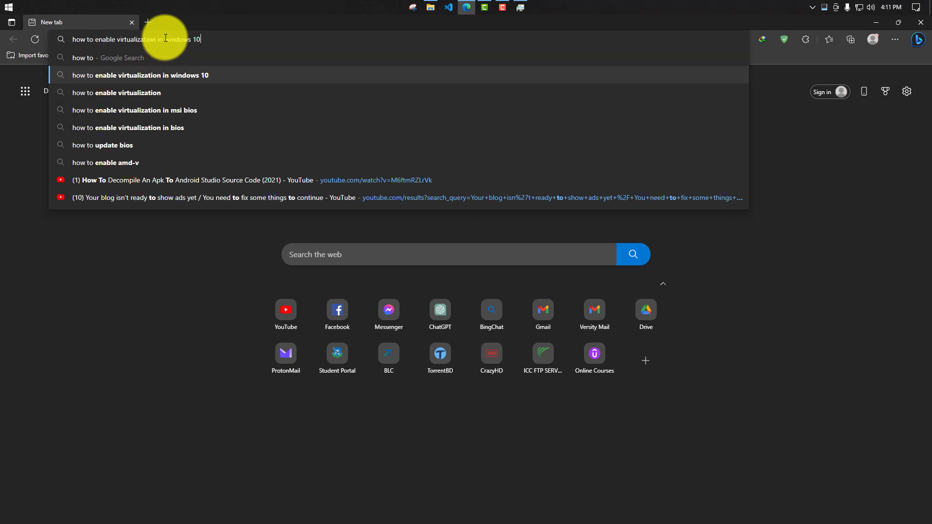
pyautogui.press('BackSpace')
pyautogui.press('BackSpace')
pyautogui.press('BackSpace')
pyautogui.press('BackSpace')
pyautogui.press('BackSpace')
pyautogui.press('BackSpace')
pyautogui.press('BackSpace')
pyautogui.press('BackSpace')
pyautogui.press('BackSpace')
pyautogui.press('BackSpace')
pyautogui.press('BackSpace')
pyautogui.press('BackSpace')
pyautogui.press('BackSpace')
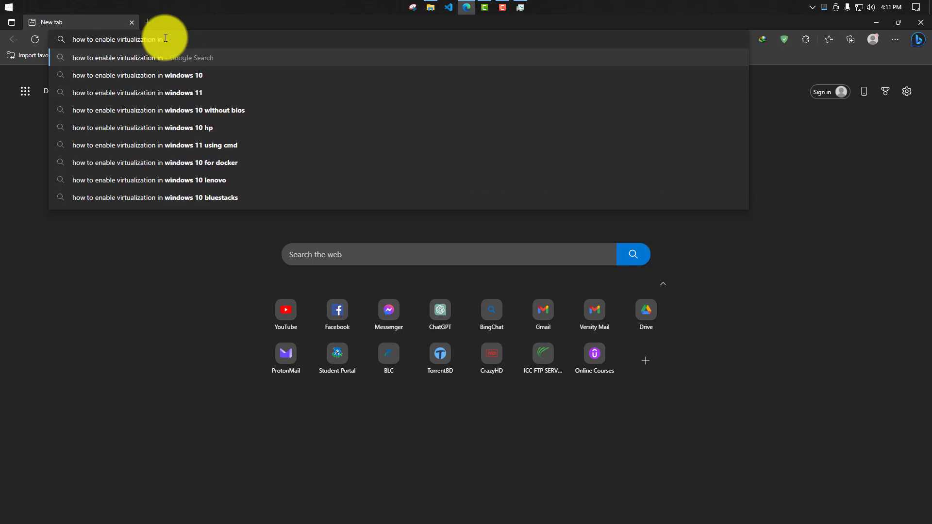
pyautogui.write('o')
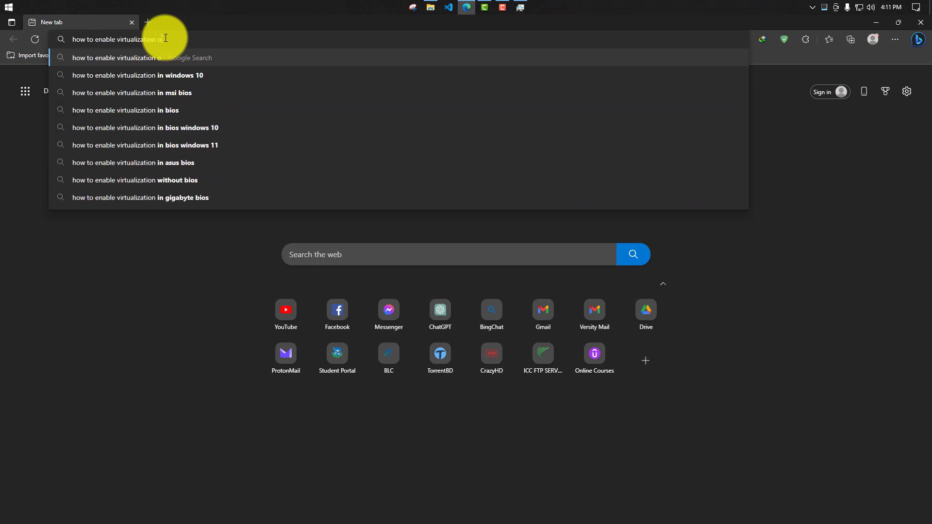
pyautogui.write('n')
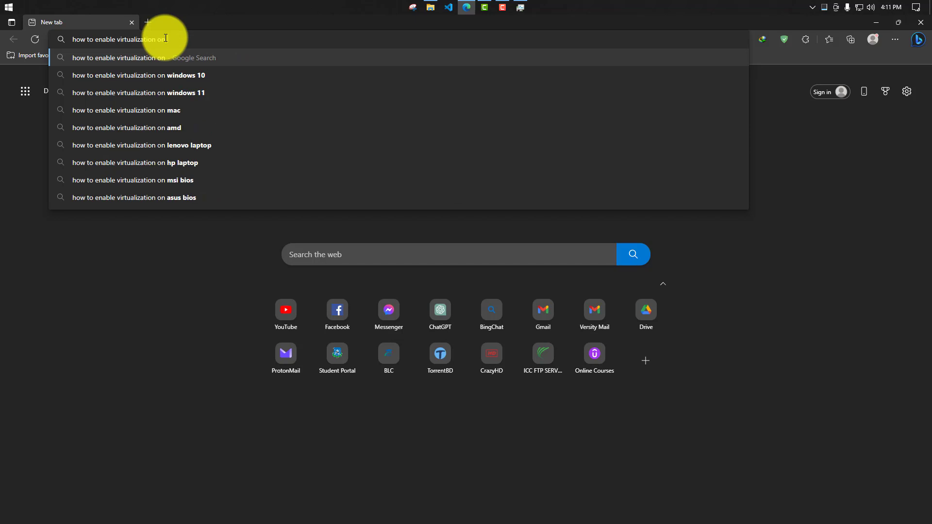
pyautogui.write(' masi')
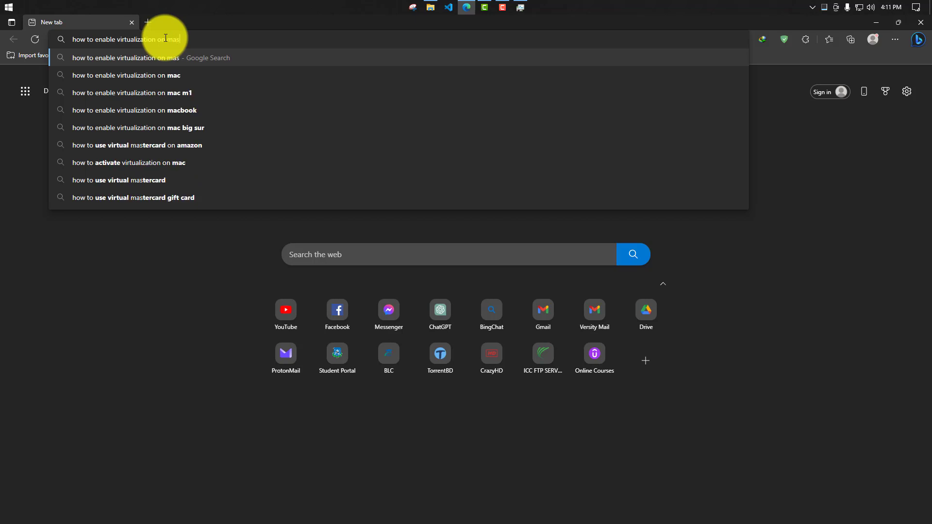
pyautogui.press('BackSpace')
pyautogui.press('BackSpace')
pyautogui.write('s')
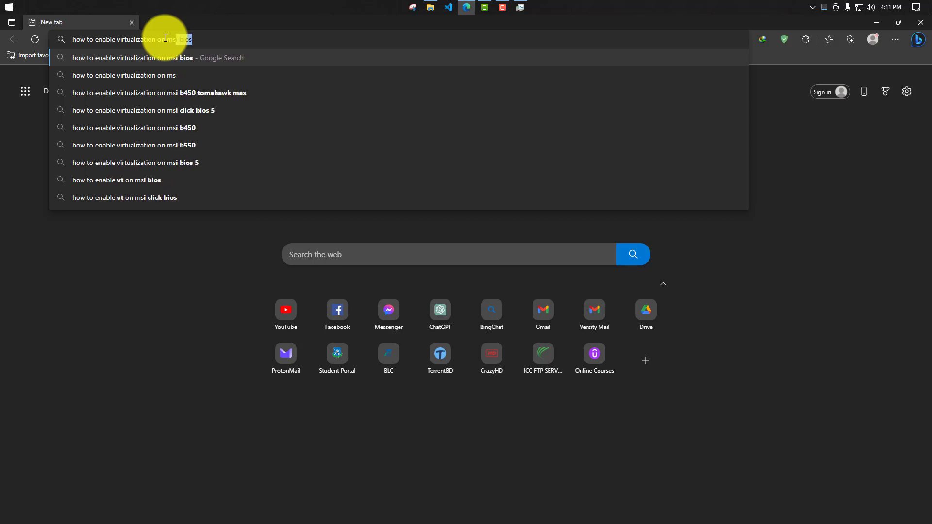
pyautogui.press('Right')
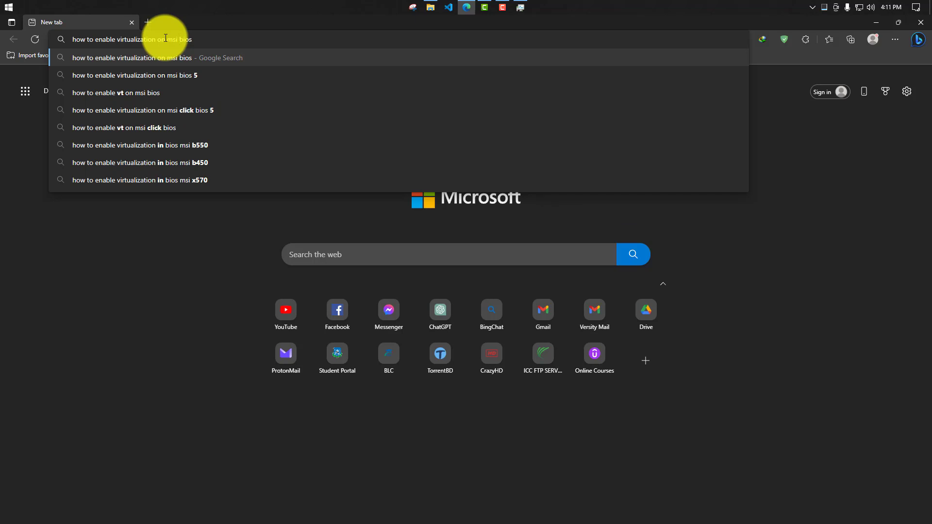
pyautogui.write('b4')
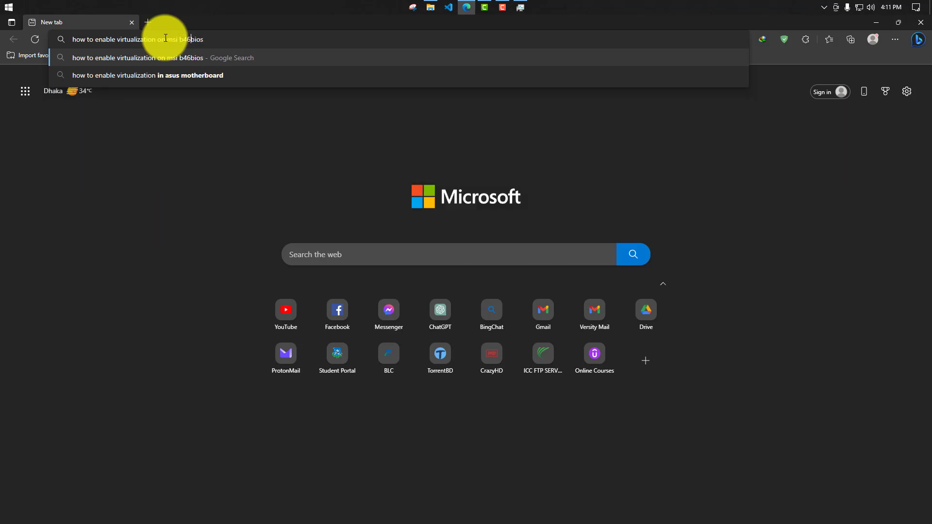
pyautogui.write('50')
pyautogui.press('Return')
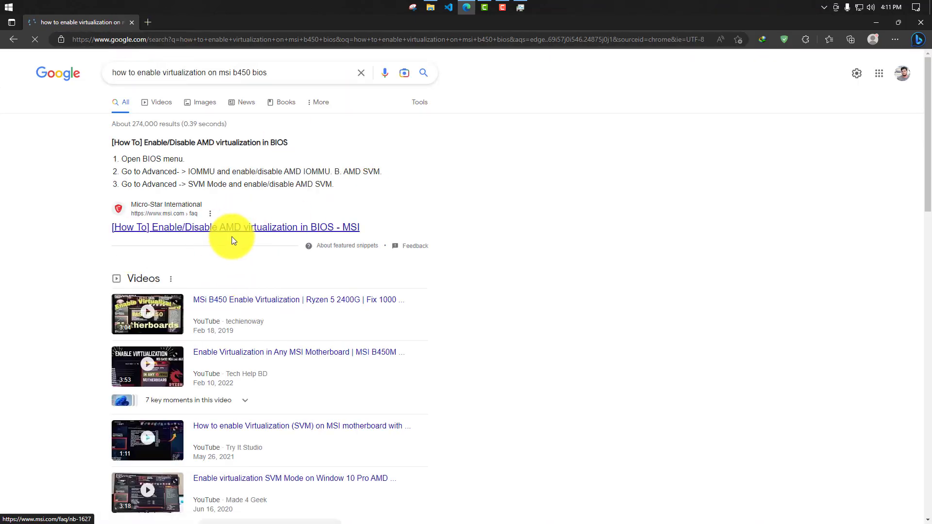
# - Look through the results on enabling virtualization in MSI BIOS, then close them, leaving a blank new tab
pyautogui.scroll(-9, 293, 291)
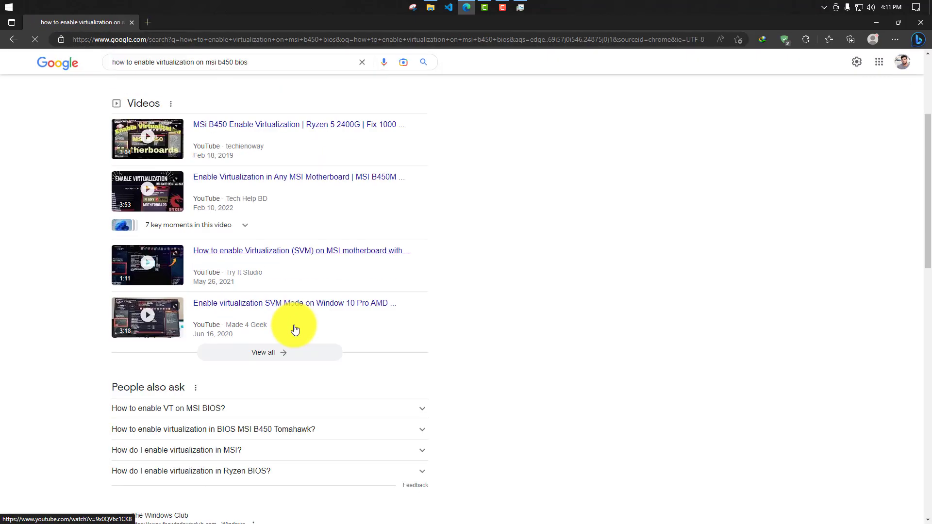
pyautogui.scroll(7, 251, 406)
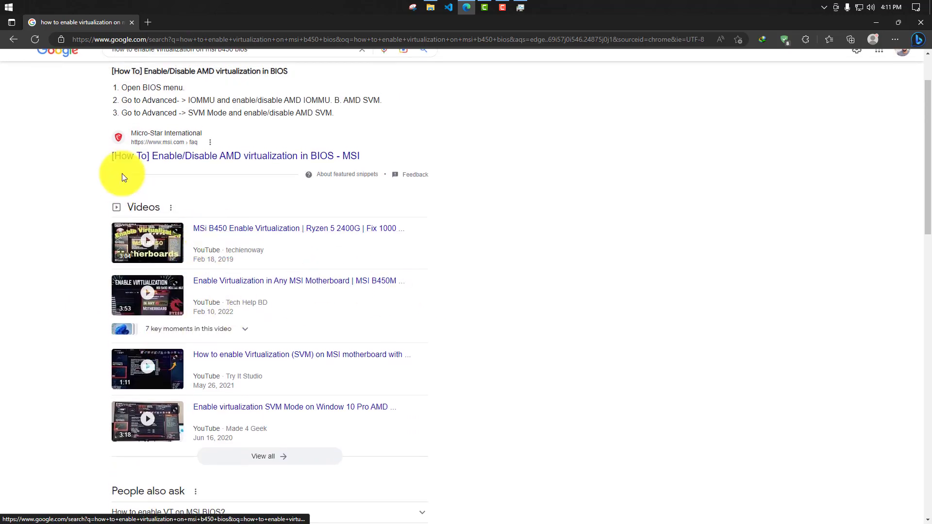
pyautogui.click(147, 22)
pyautogui.click(132, 22)
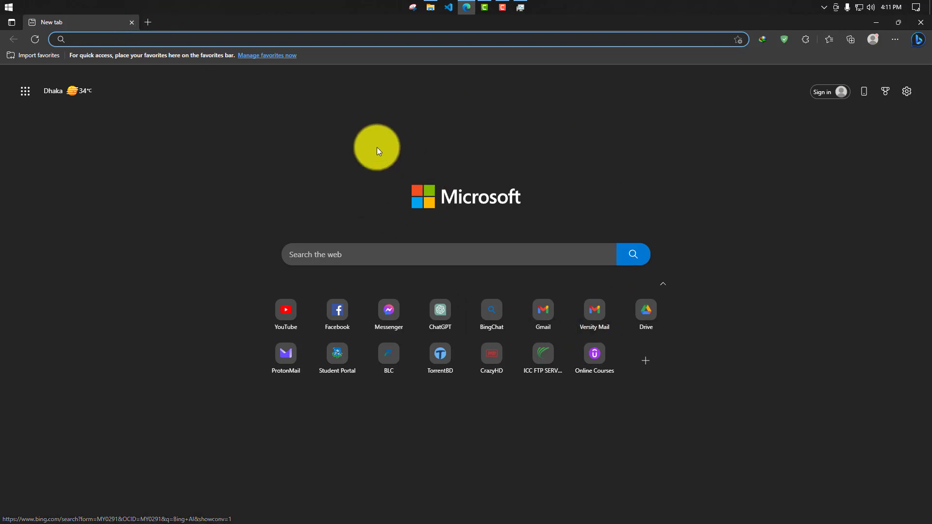
# - Open the Windows Features dialog from the Programs section of Control Panel and move it clear for viewing
pyautogui.click(4, 5)
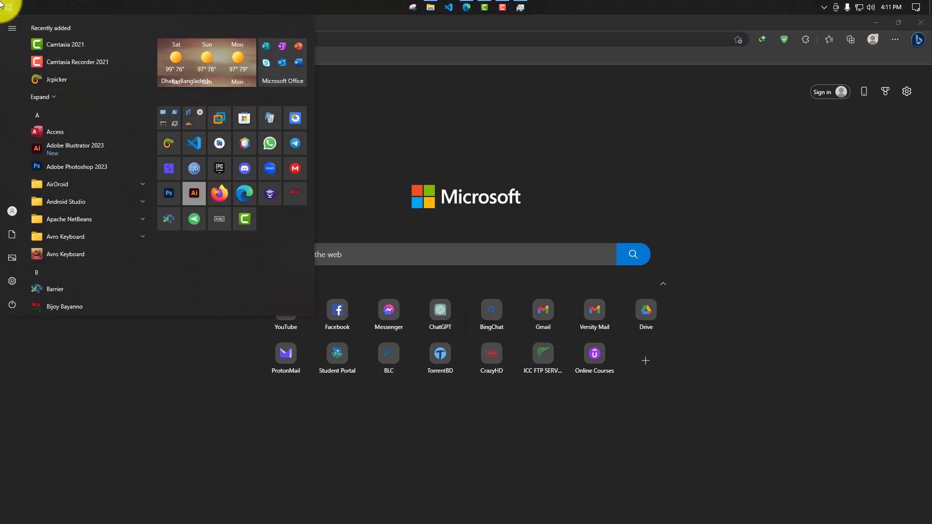
pyautogui.write('con')
pyautogui.press('Return')
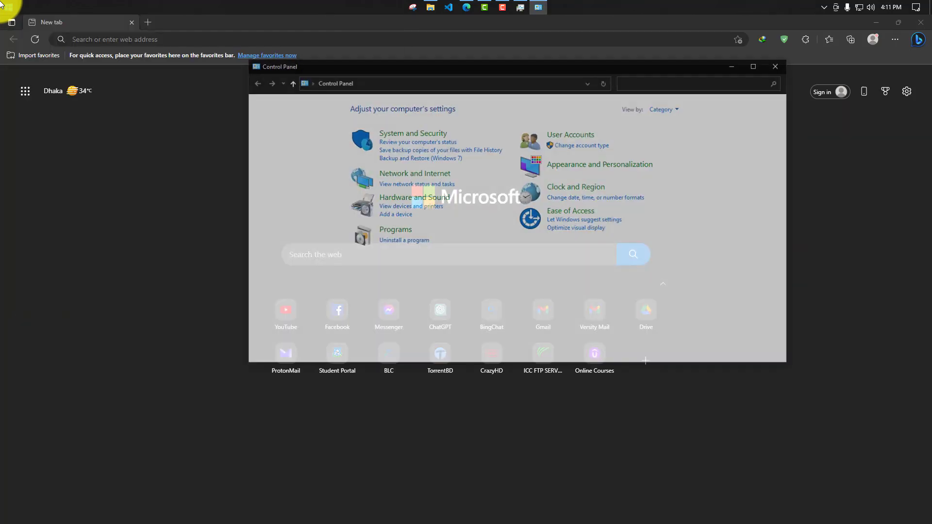
pyautogui.click(389, 232)
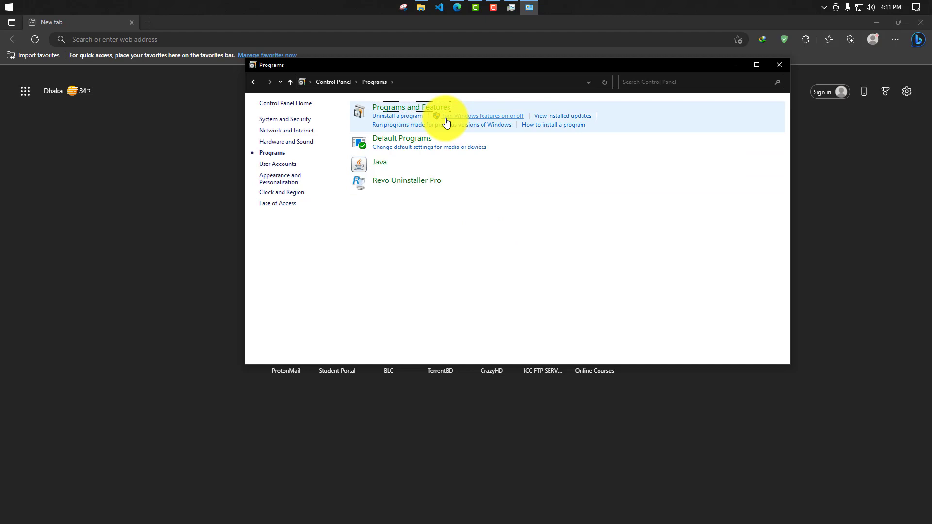
pyautogui.click(478, 121)
pyautogui.moveTo(421, 189); pyautogui.dragTo(444, 124)
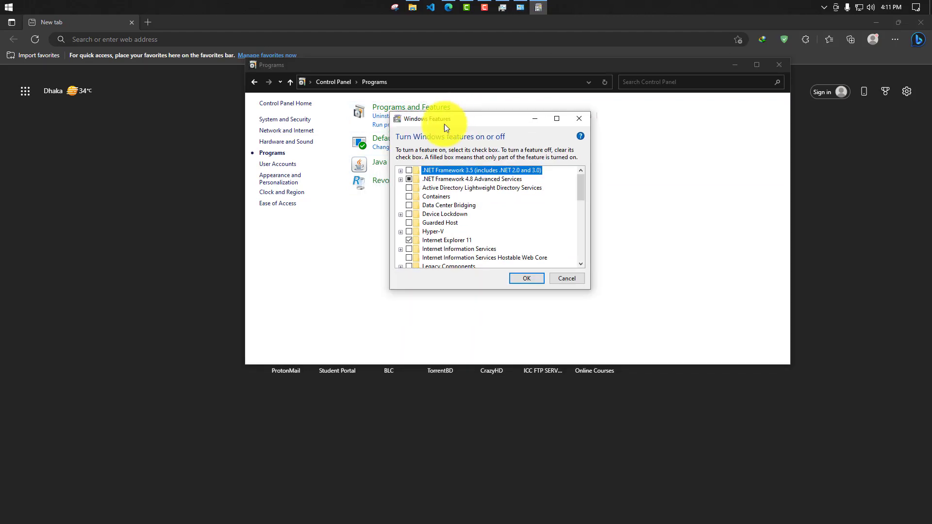
# - Check that Virtual Machine Platform and Windows Hypervisor Platform are selected, accept the Windows Features dialog, and close Control Panel
pyautogui.scroll(-15, 448, 203)
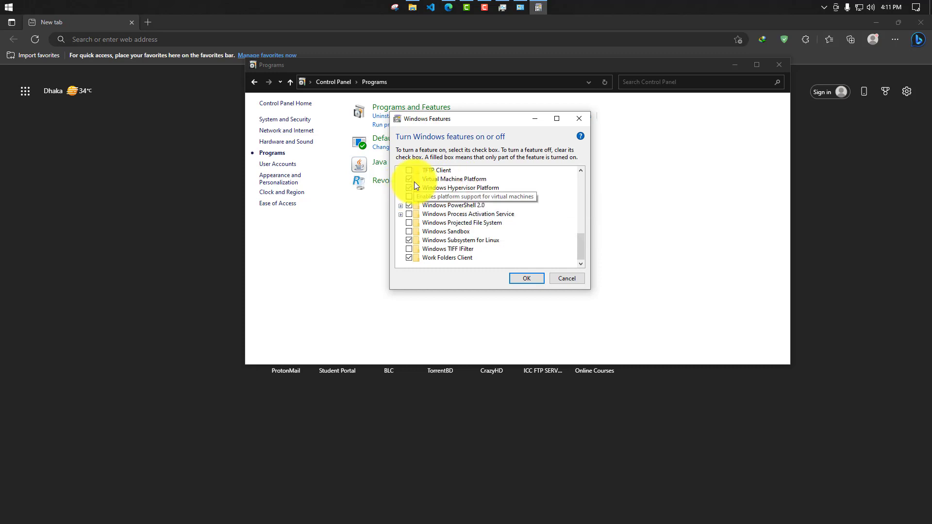
pyautogui.click(526, 278)
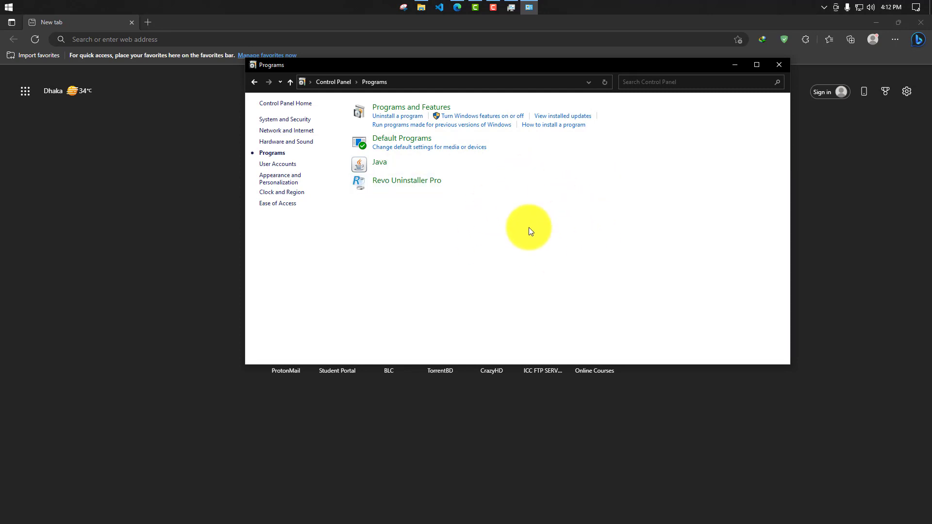
pyautogui.click(780, 65)
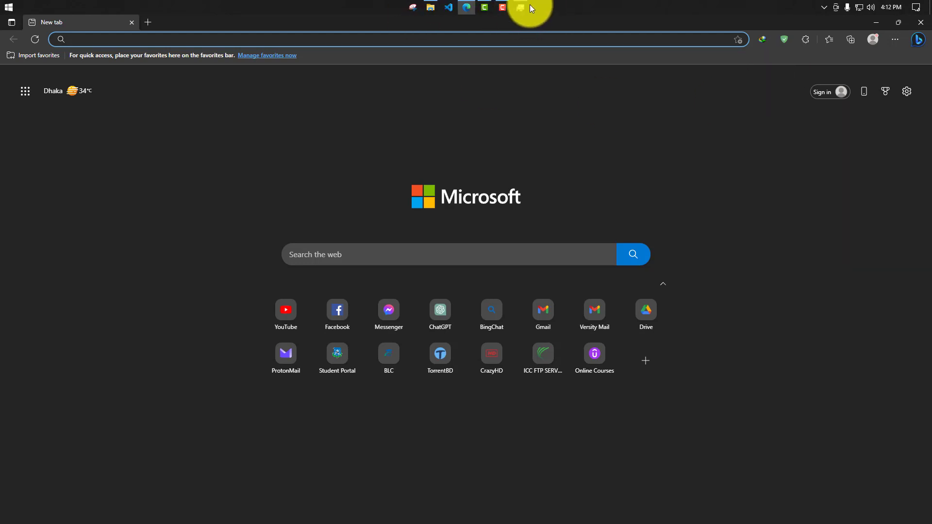
# - Recheck the CPU's virtualization status in Task Manager, then close Task Manager
pyautogui.click(520, 7)
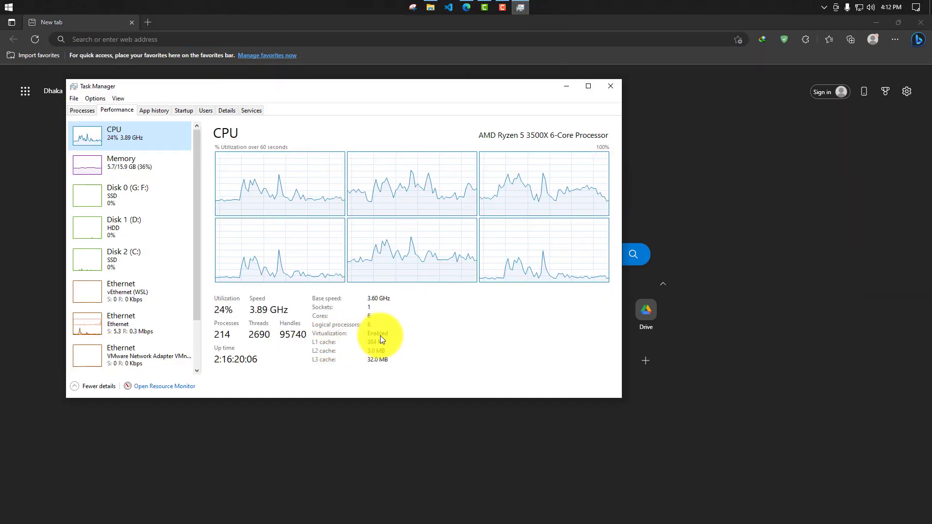
pyautogui.click(610, 91)
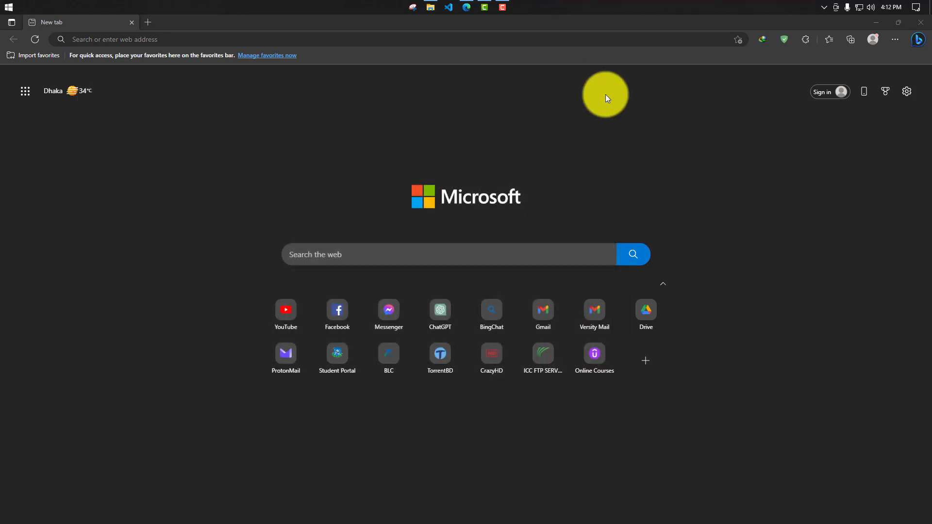
# - Search the web for "vmware workstation player" and open the related VMware Workstation search in a new tab
pyautogui.click(379, 39)
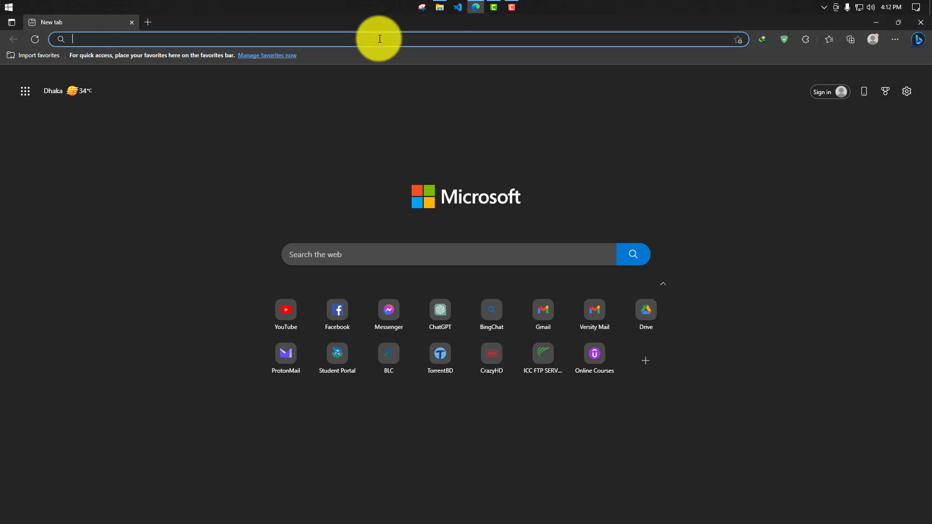
pyautogui.write('vmware')
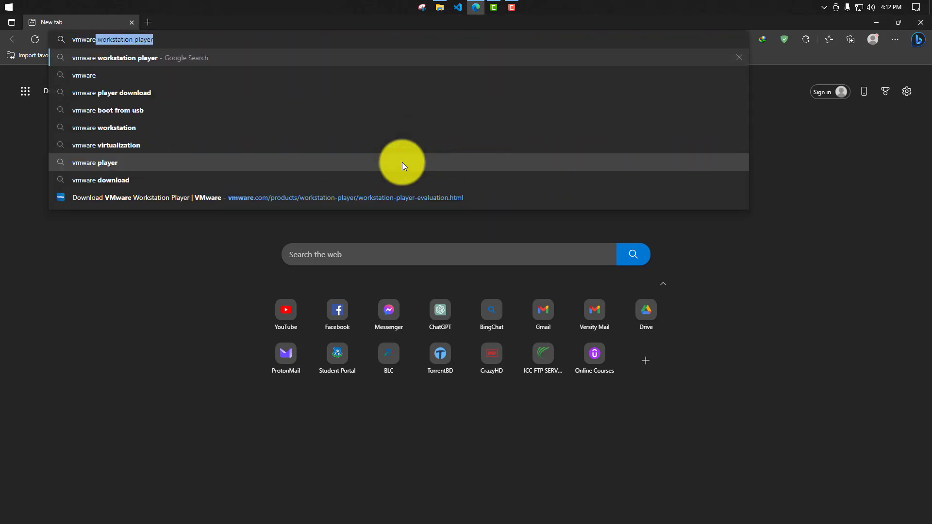
pyautogui.press('Right')
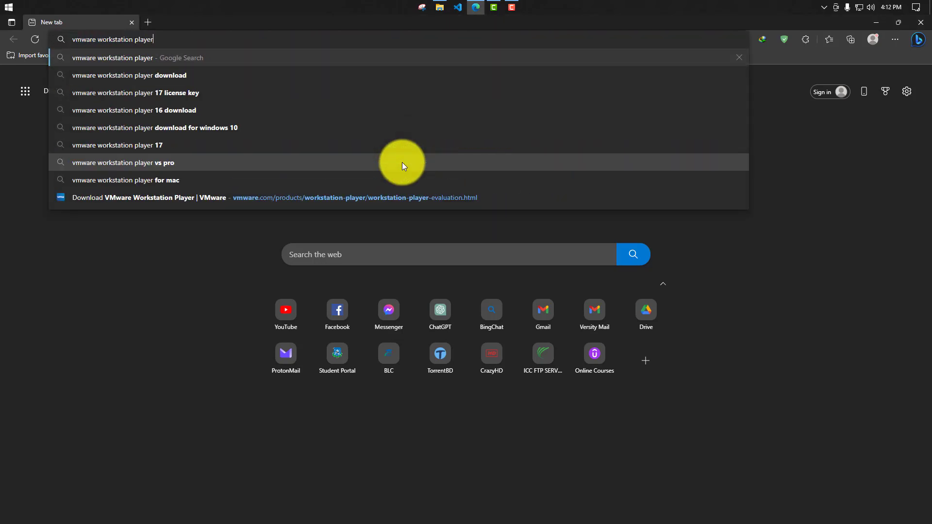
pyautogui.press('Return')
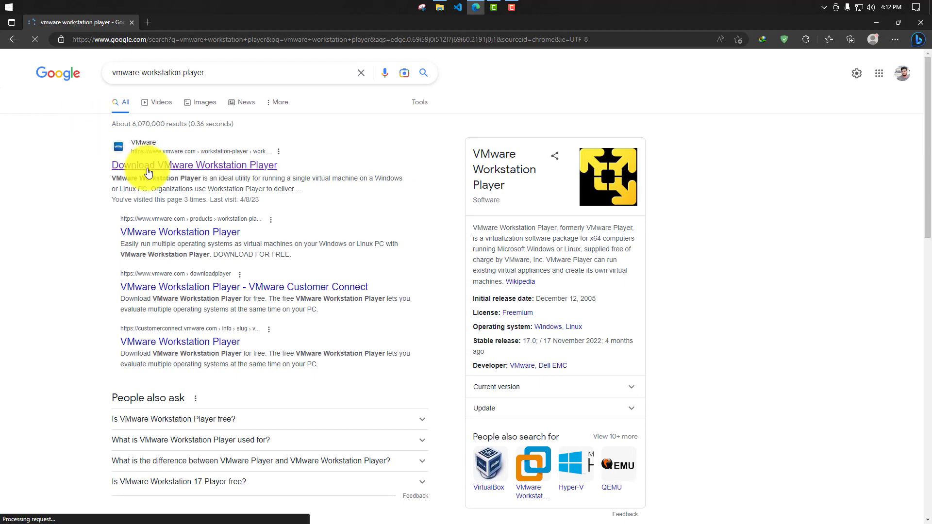
pyautogui.middleClick(535, 475)
pyautogui.click(182, 25)
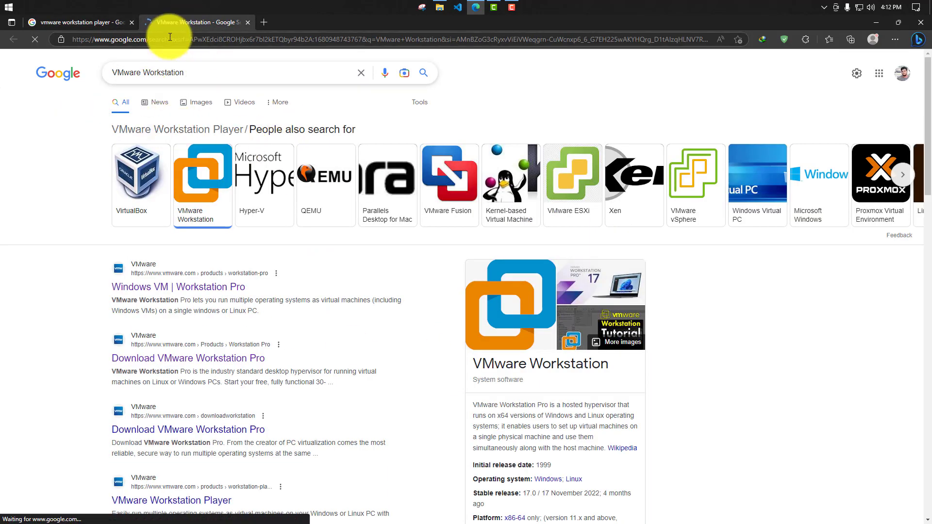
# - Close the VMware Workstation search tab and open the Download VMware Workstation Player result in new tabs, switching to the newest one
pyautogui.click(247, 22)
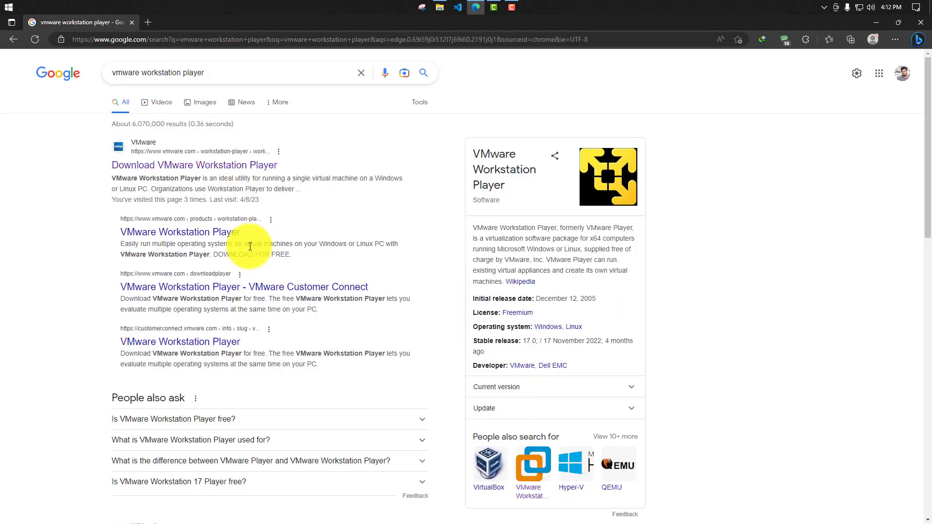
pyautogui.middleClick(204, 173)
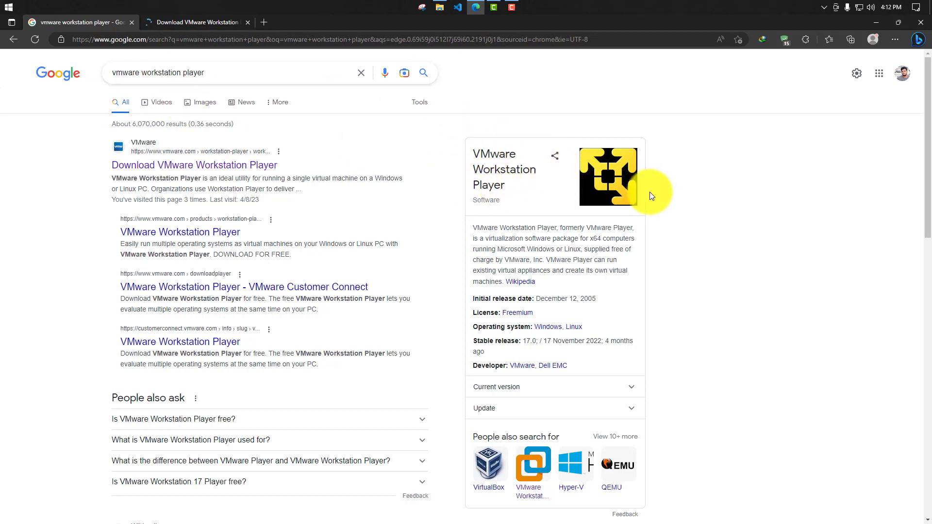
pyautogui.moveTo(185, 19)
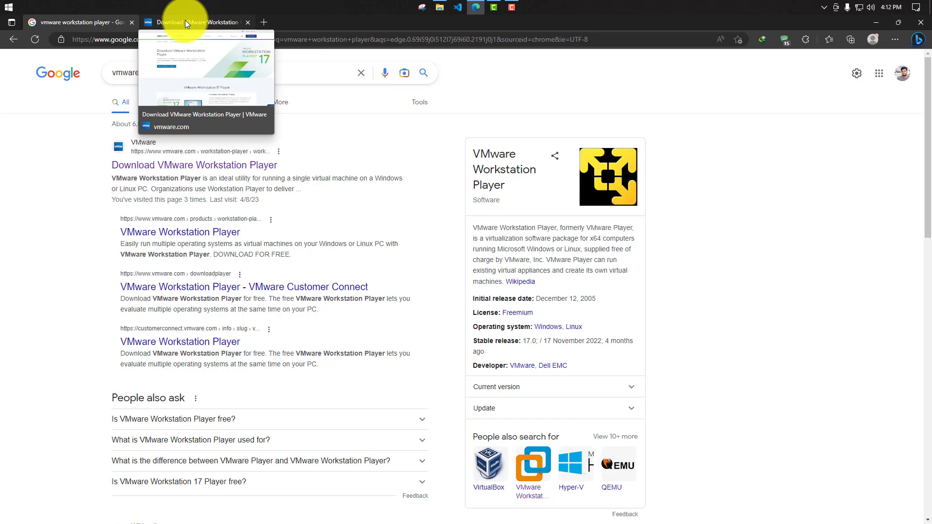
pyautogui.middleClick(163, 154)
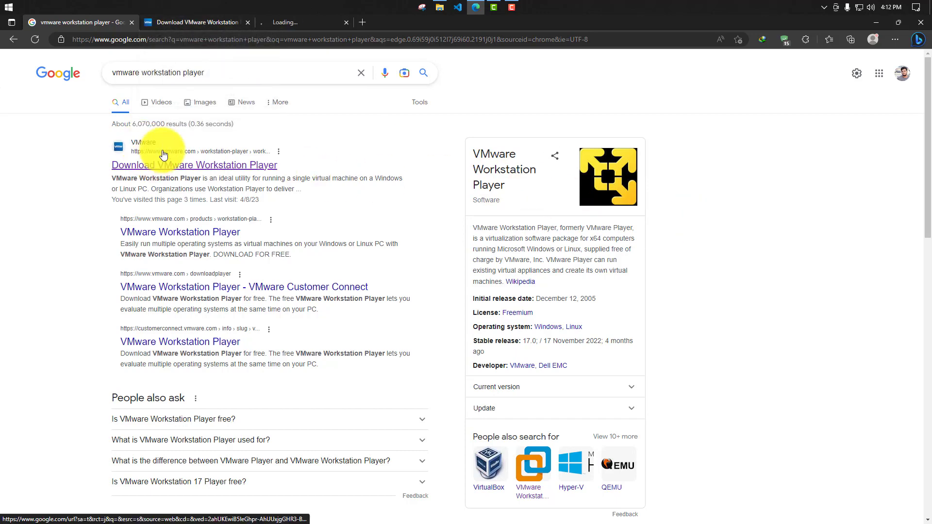
pyautogui.click(304, 20)
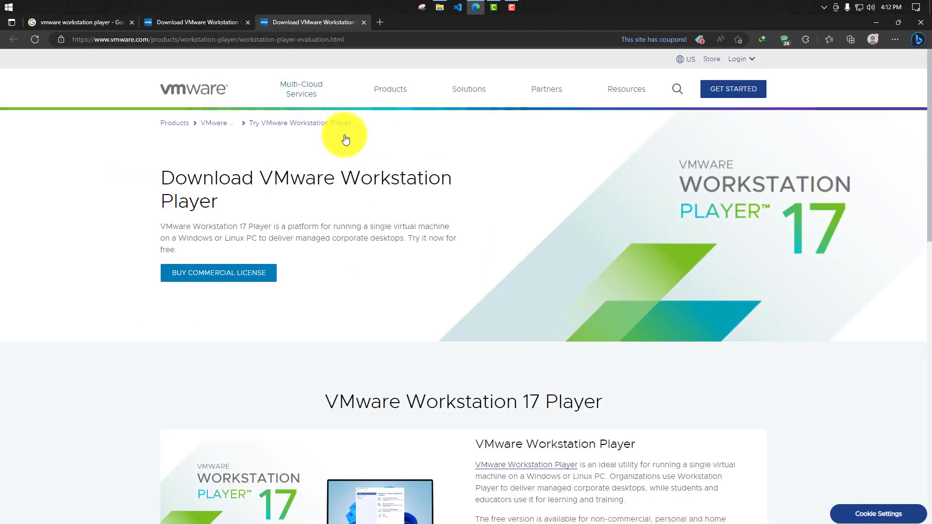
# - Start the Workstation 17 Player for Windows download, cancel it without adding a download exception, and close both VMware download tabs
pyautogui.scroll(-10, 389, 197)
pyautogui.scroll(3, 306, 229)
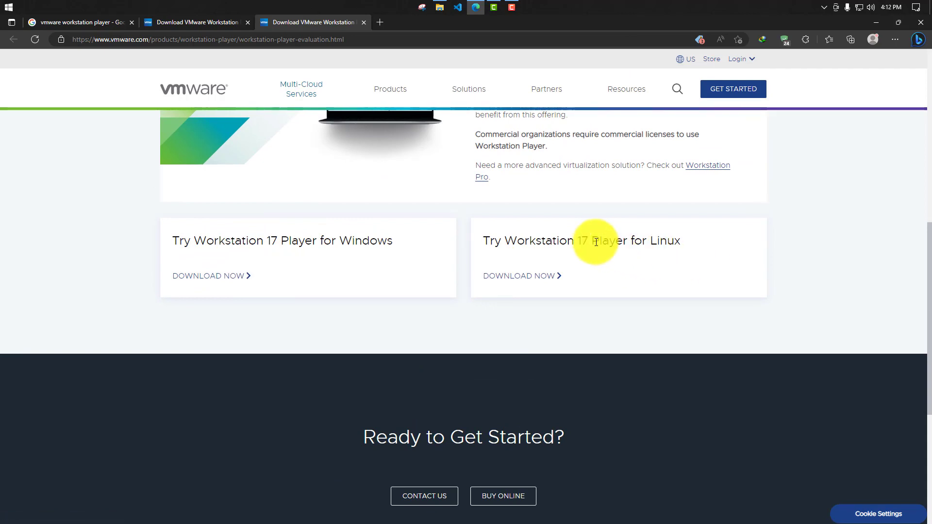
pyautogui.click(210, 275)
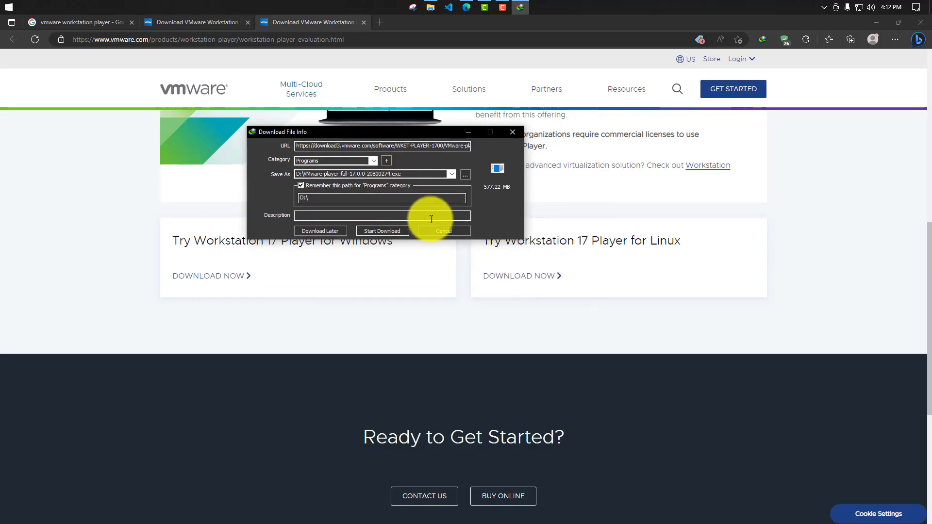
pyautogui.click(438, 230)
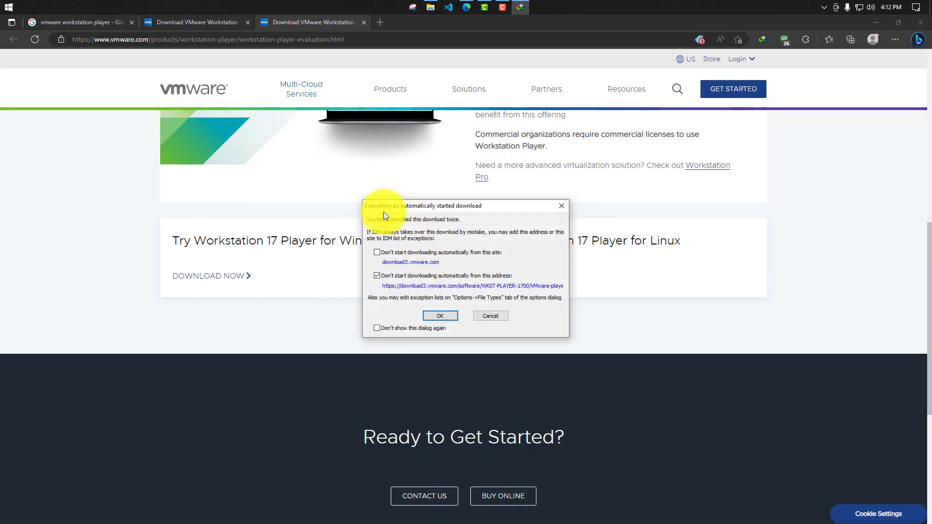
pyautogui.click(494, 318)
pyautogui.middleClick(296, 24)
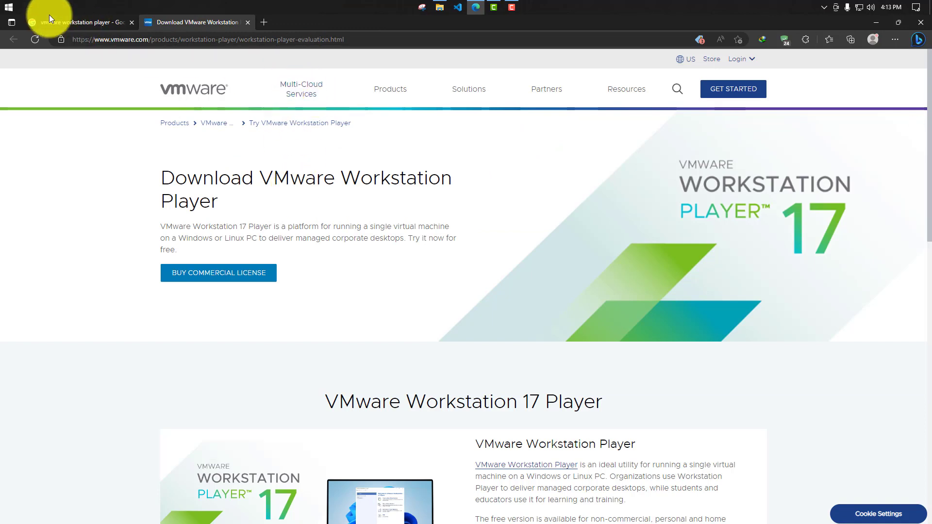
pyautogui.middleClick(232, 22)
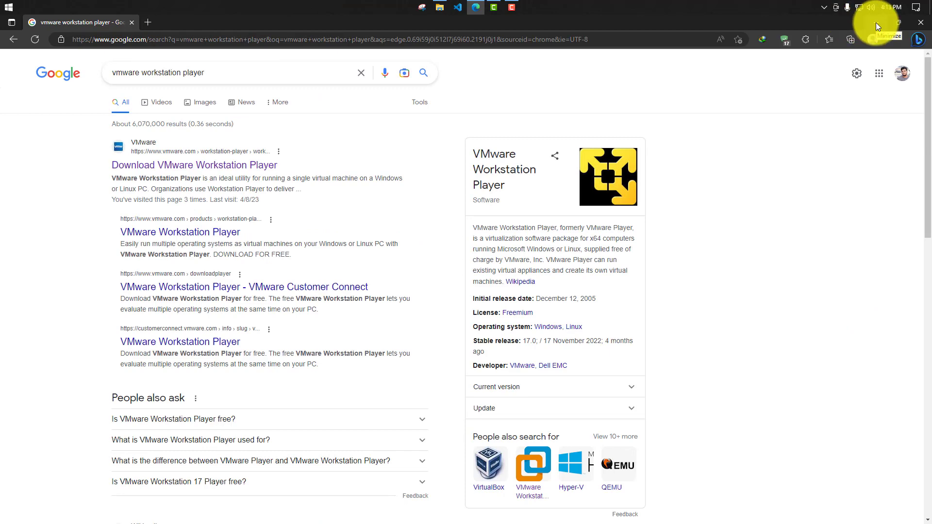
# - Launch the installed VMware Workstation 17 Player from a system search for "vmwa" and reposition its window
pyautogui.press('super')
pyautogui.write('vmw')
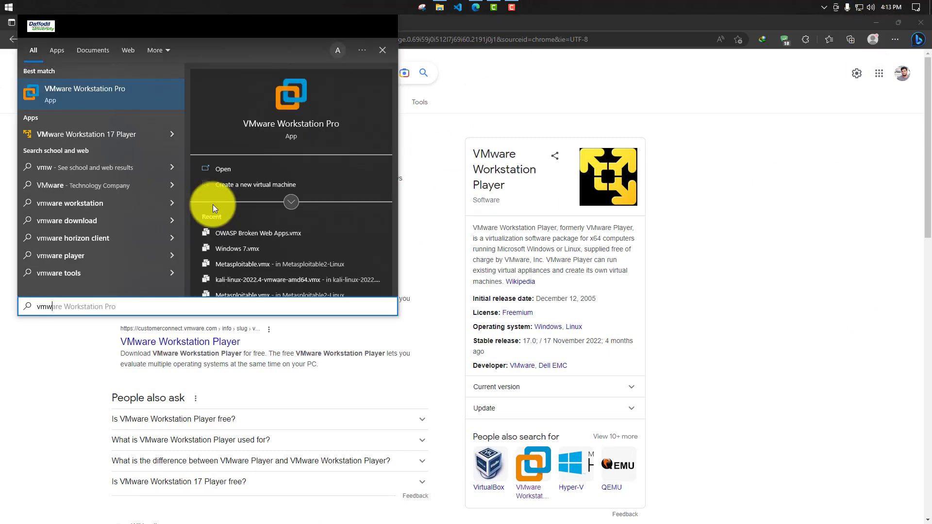
pyautogui.write('a')
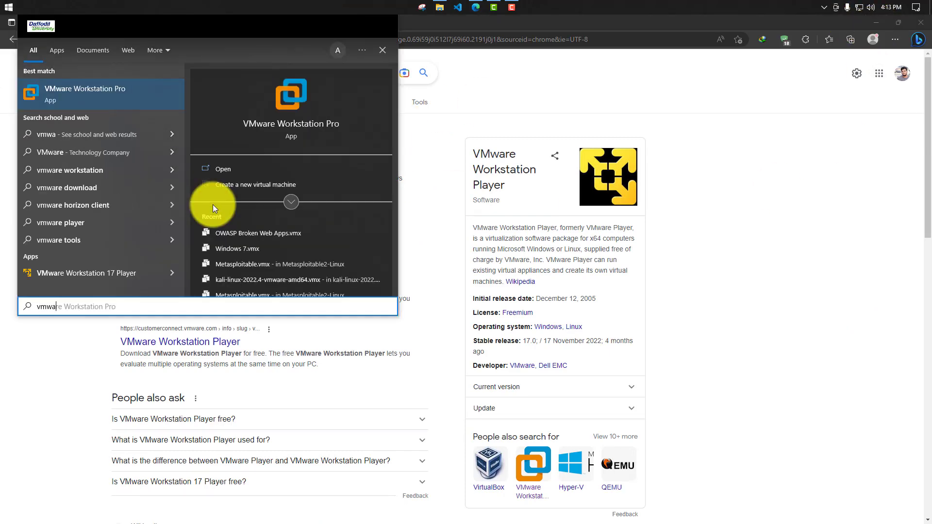
pyautogui.click(75, 271)
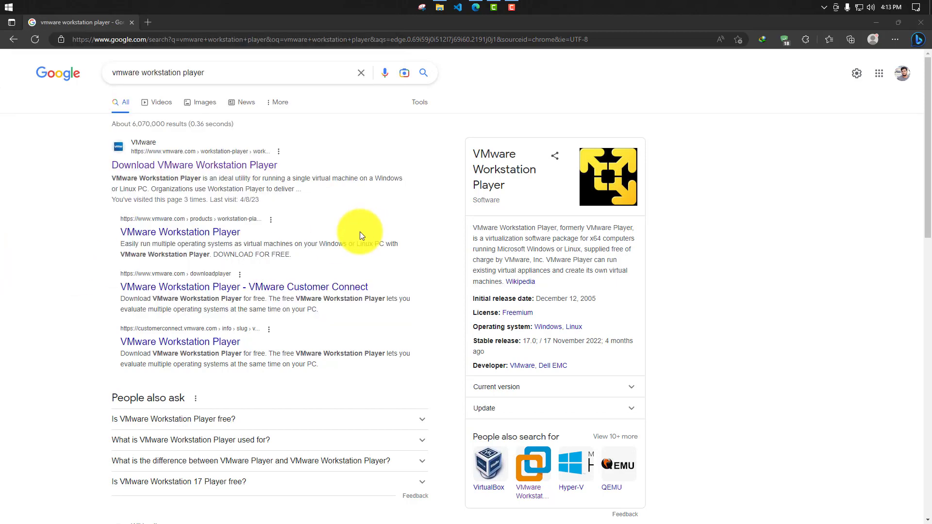
pyautogui.moveTo(307, 110); pyautogui.dragTo(575, 103)
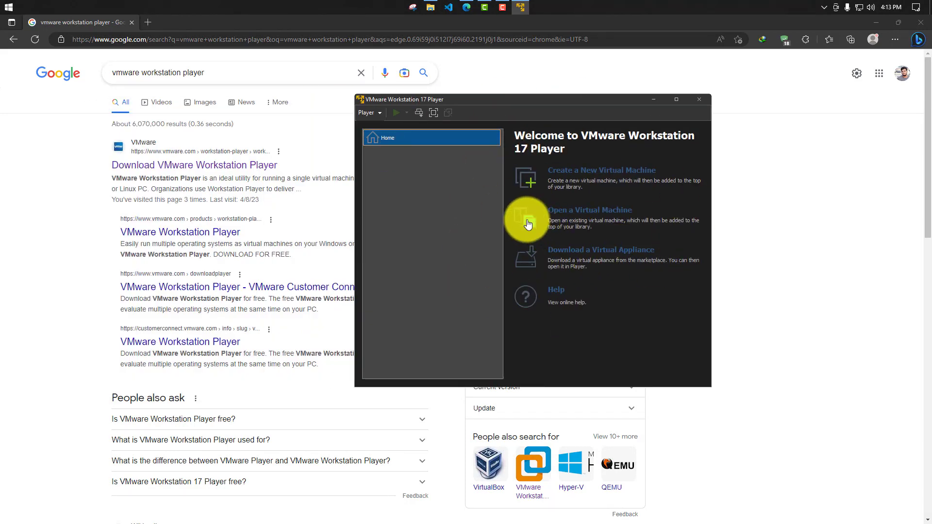
pyautogui.moveTo(520, 100); pyautogui.dragTo(517, 90)
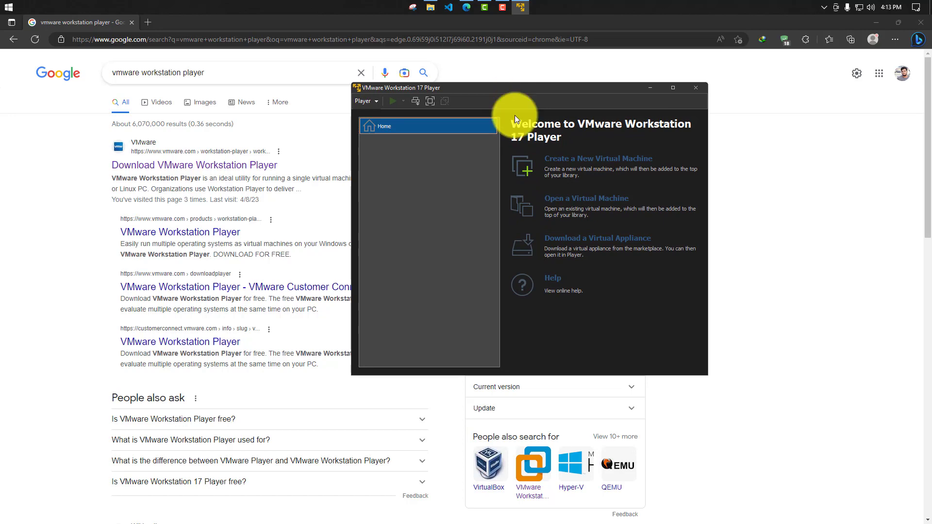
# - Return to the browser and replace the web search with "download windows 10"
pyautogui.click(374, 76)
pyautogui.click(363, 74)
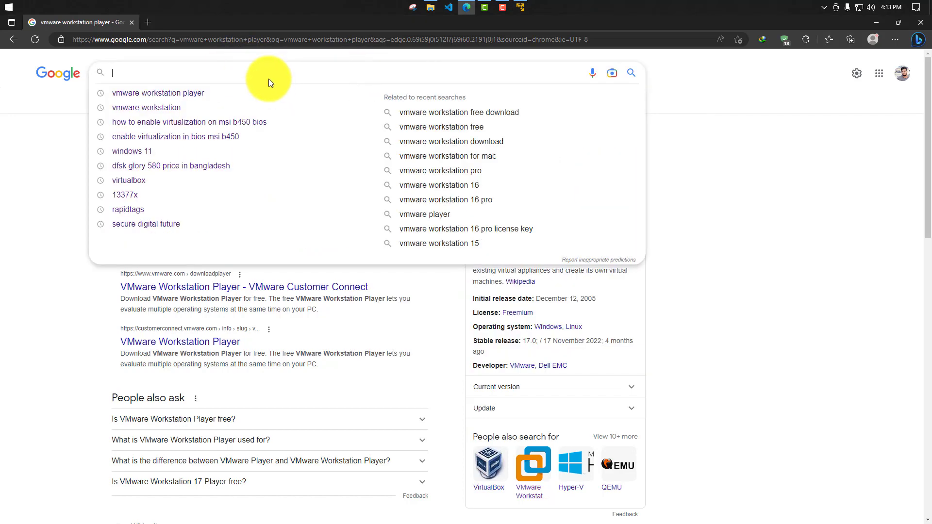
pyautogui.write('dow')
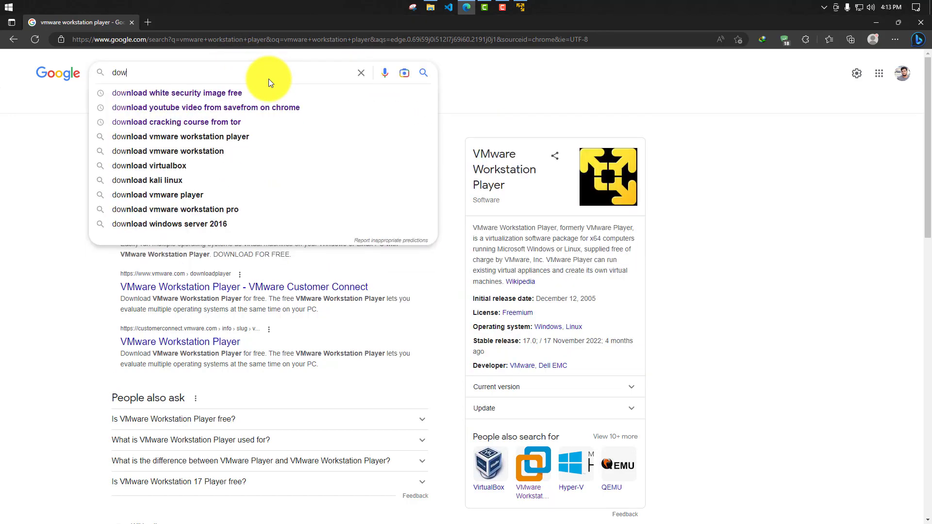
pyautogui.write('n')
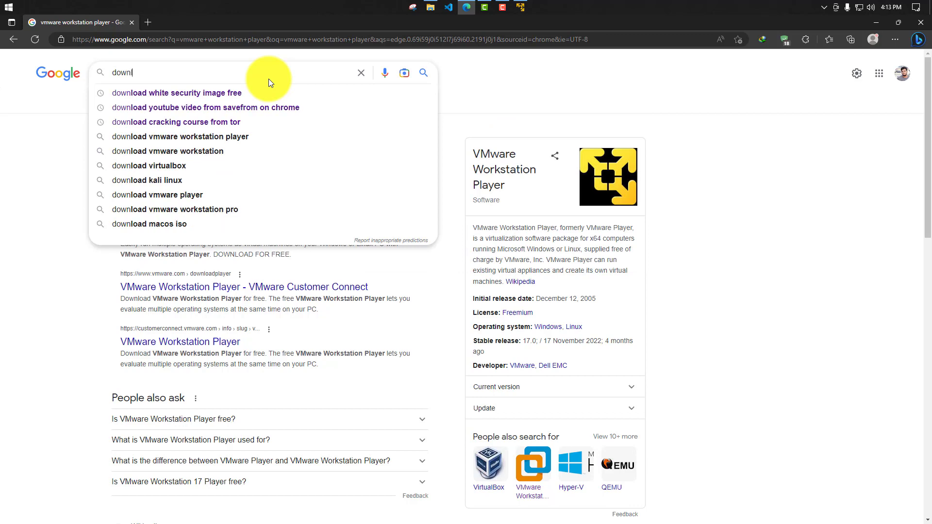
pyautogui.write('load windows 10')
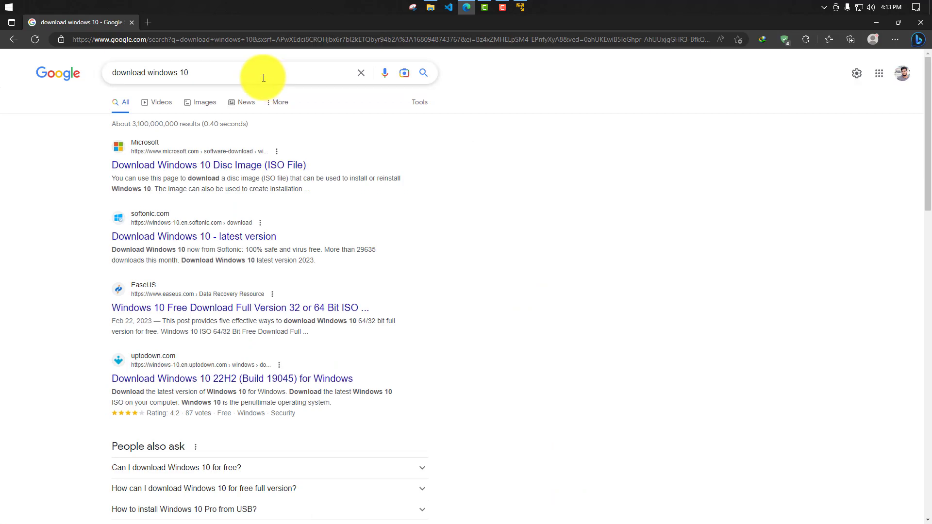
# - Change the web search to "download windows 11" and open Microsoft's Download Windows 11 page in a new tab
pyautogui.click(264, 77)
pyautogui.press('BackSpace')
pyautogui.write('1')
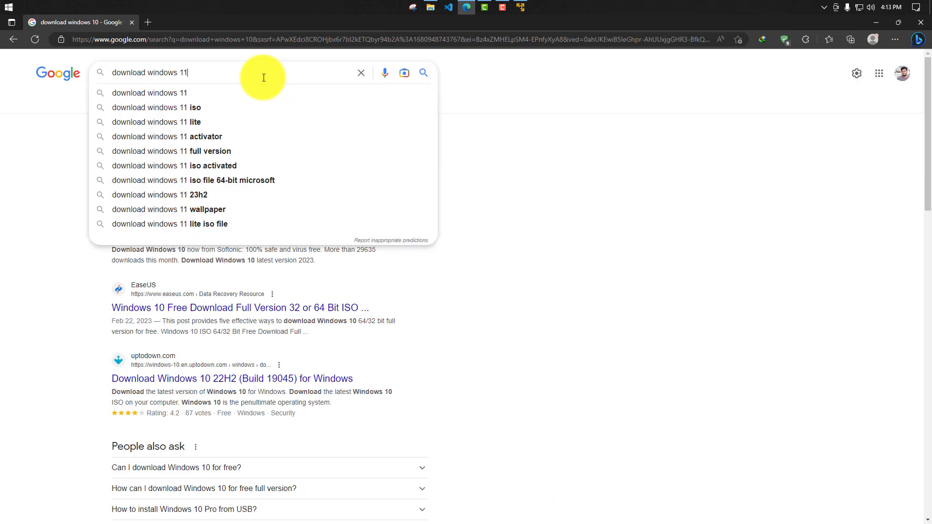
pyautogui.click(247, 96)
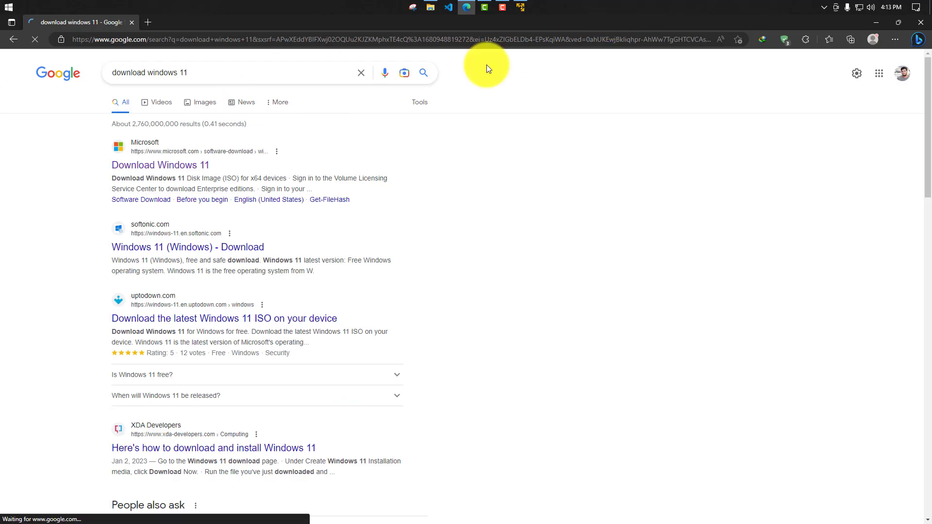
pyautogui.click(193, 164)
pyautogui.middleClick(193, 164)
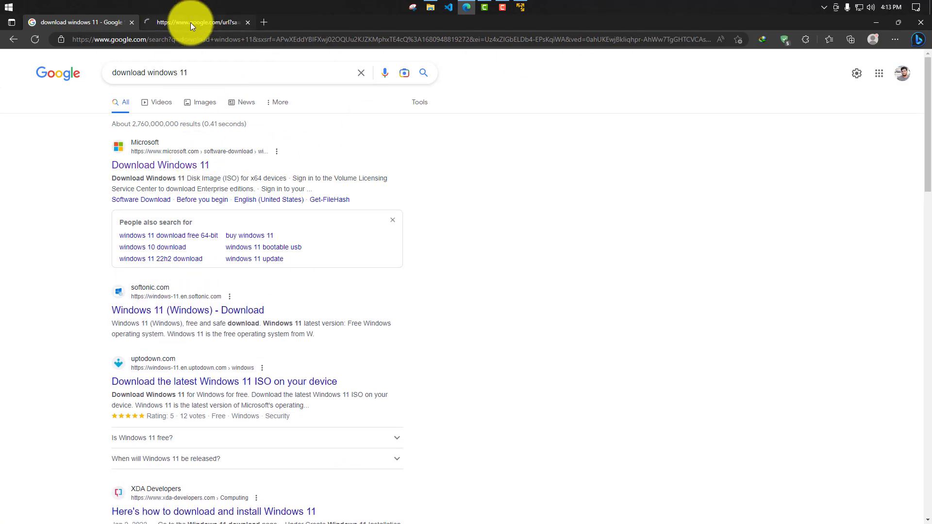
pyautogui.click(189, 23)
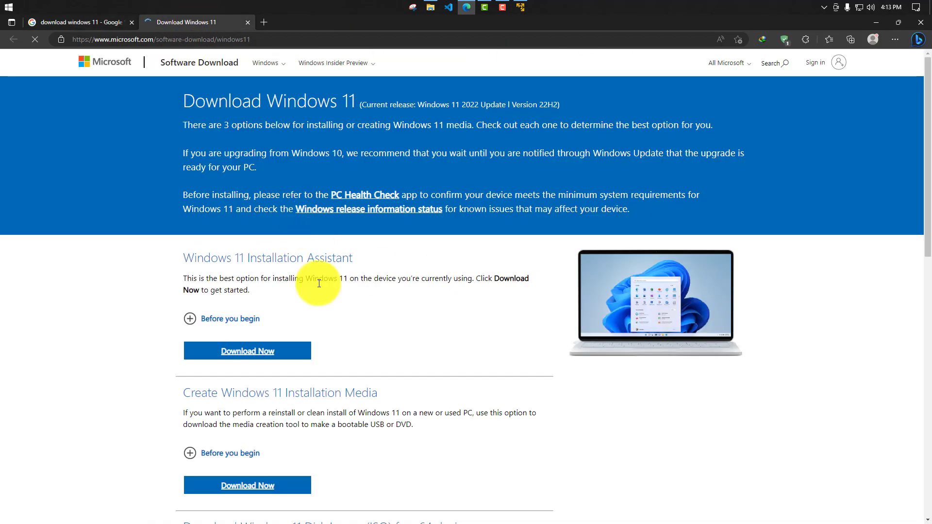
# - Request the Windows 11 (multi-edition ISO for x64 devices) disk image with English (United States) as the product language
pyautogui.scroll(-10, 301, 281)
pyautogui.click(234, 170)
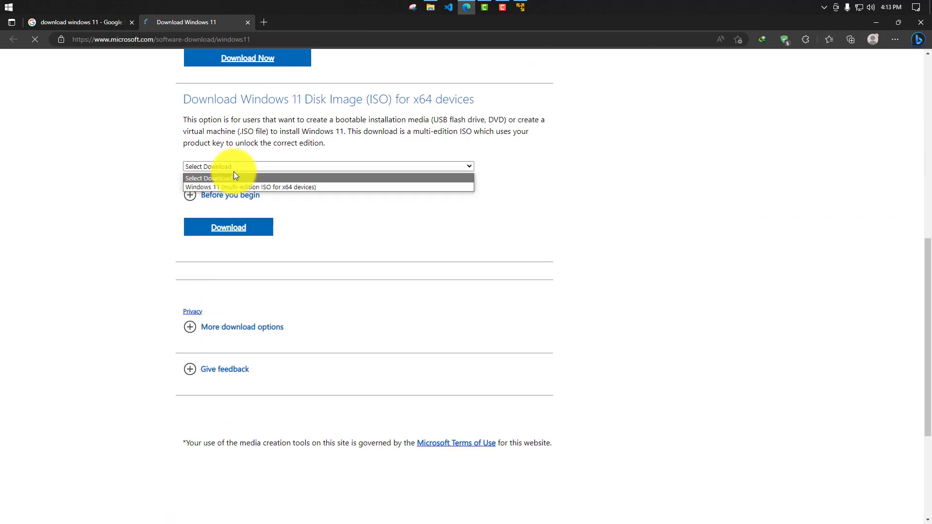
pyautogui.click(288, 188)
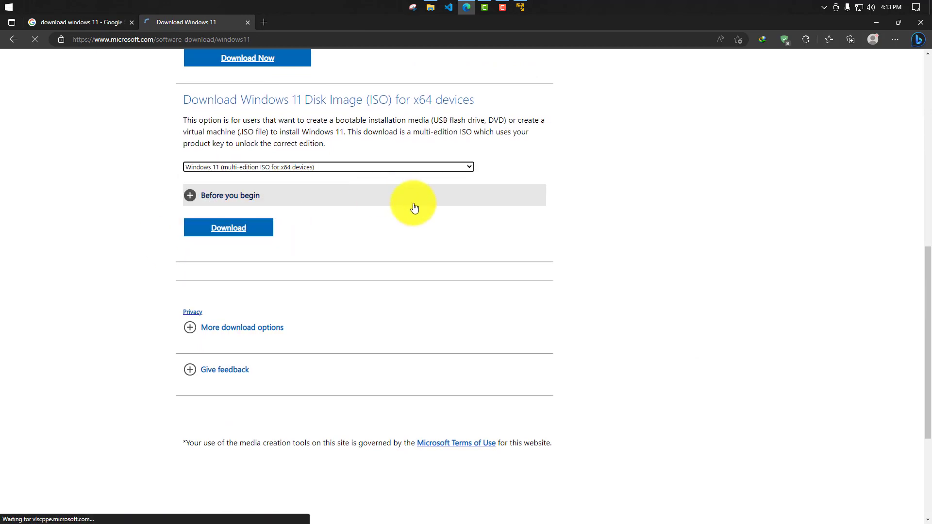
pyautogui.click(240, 230)
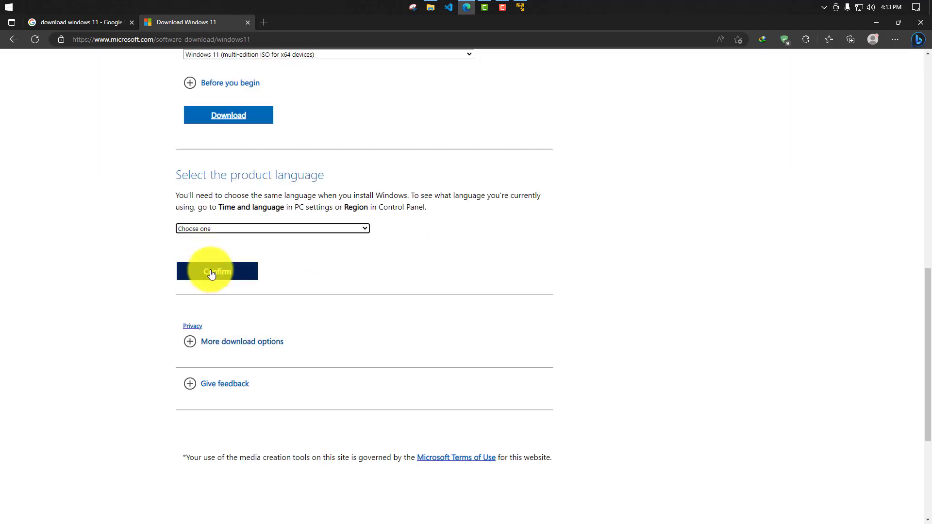
pyautogui.click(222, 230)
pyautogui.click(221, 329)
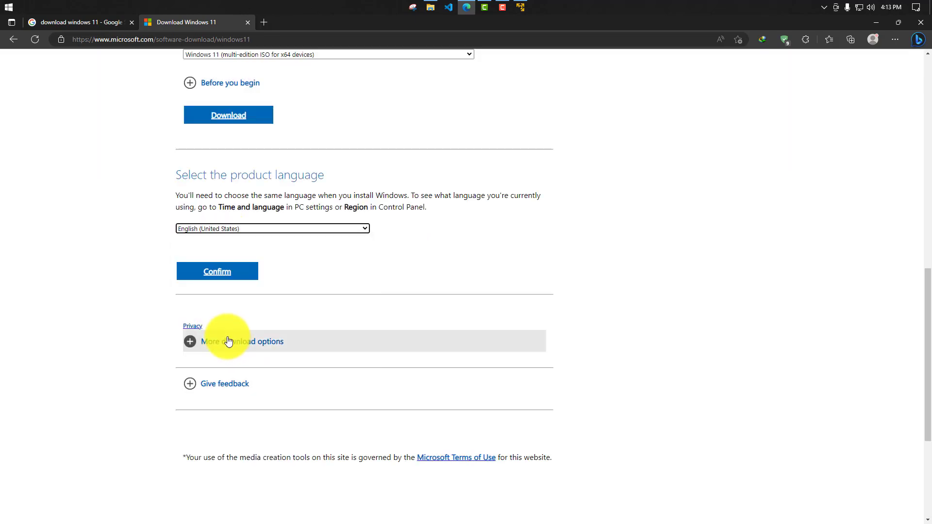
pyautogui.click(218, 270)
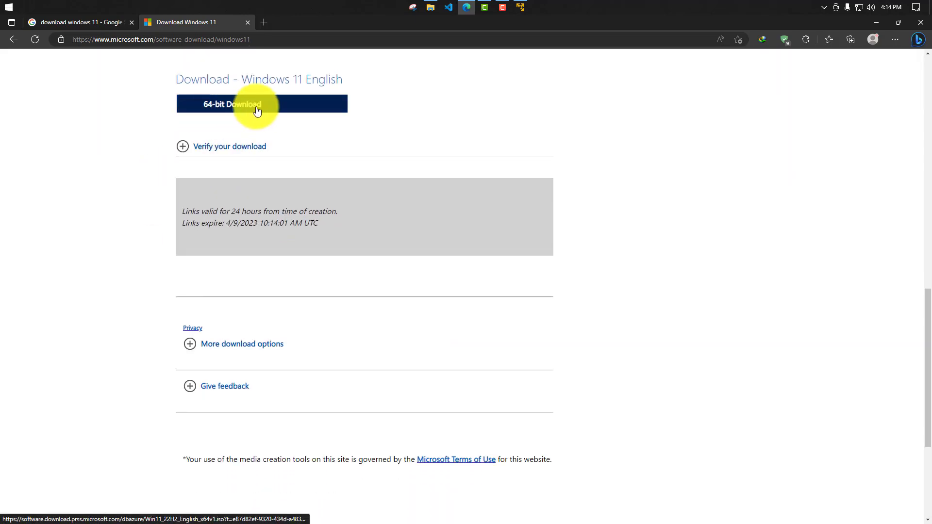
# - Close the Windows 11 download page and search the web for "download windows 10" to reach Microsoft's Download Windows 10 page
pyautogui.middleClick(200, 22)
pyautogui.click(212, 69)
pyautogui.press('BackSpace')
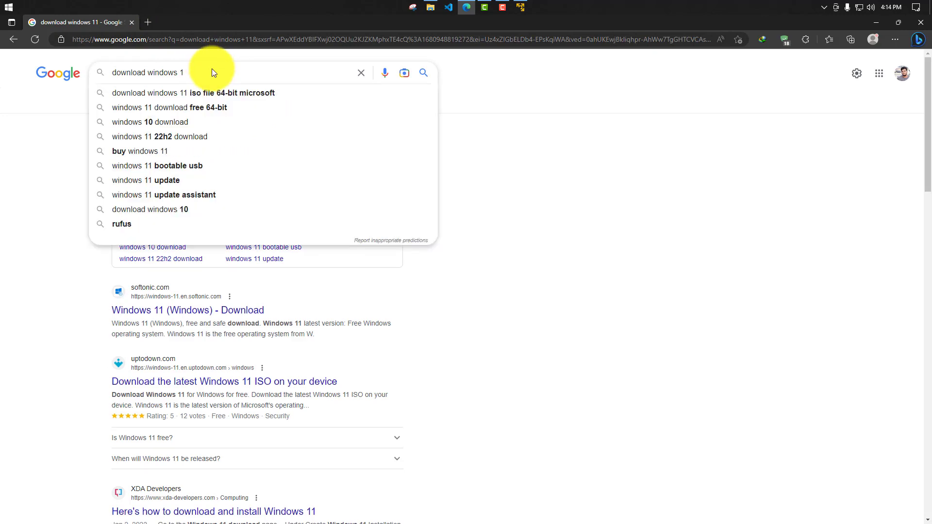
pyautogui.write('0')
pyautogui.press('Return')
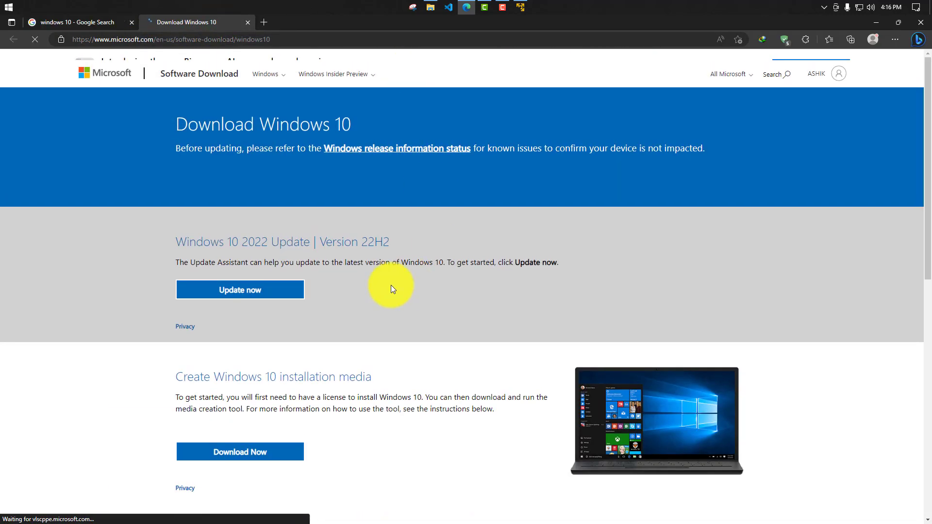
# - Look over the Download Windows 10 page and inspect its Create Windows 10 installation media section in the developer tools
pyautogui.scroll(-2, 391, 288)
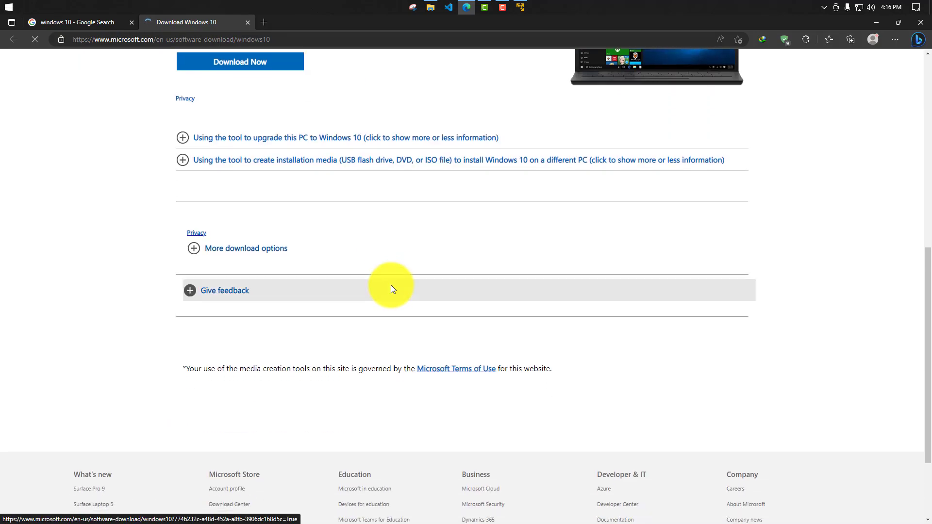
pyautogui.scroll(-2, 253, 282)
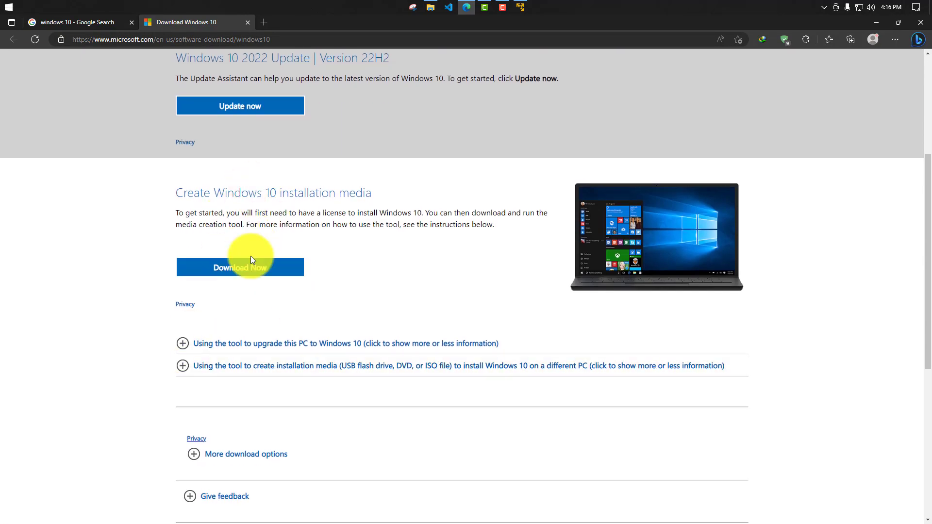
pyautogui.scroll(2, 263, 265)
pyautogui.scroll(-4, 406, 217)
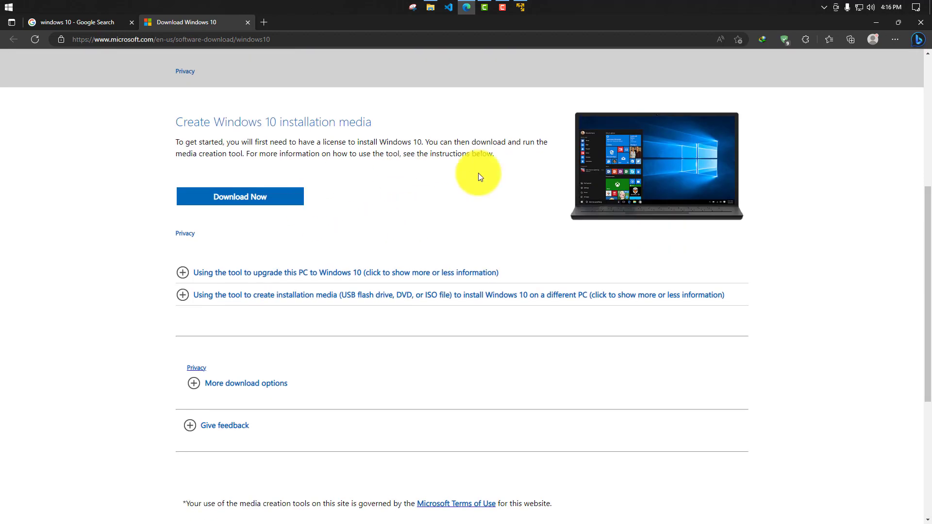
pyautogui.rightClick(410, 184)
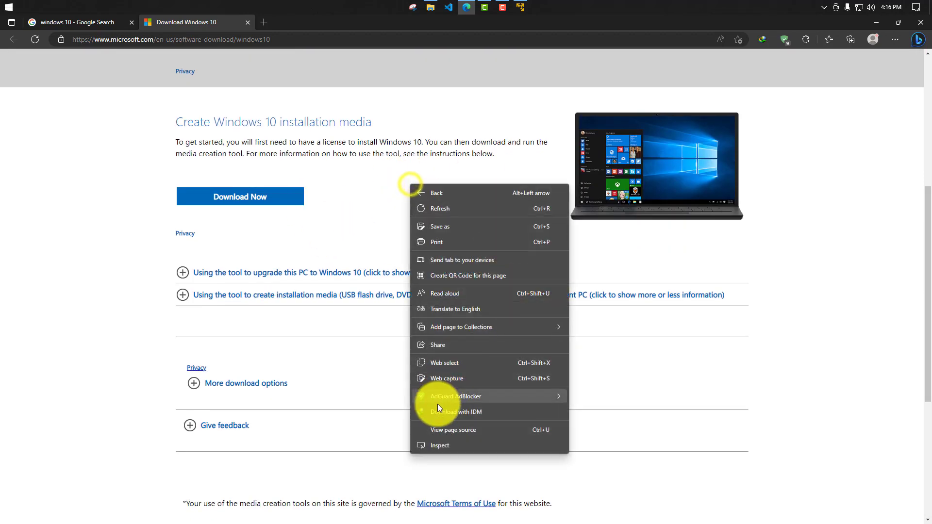
pyautogui.click(443, 439)
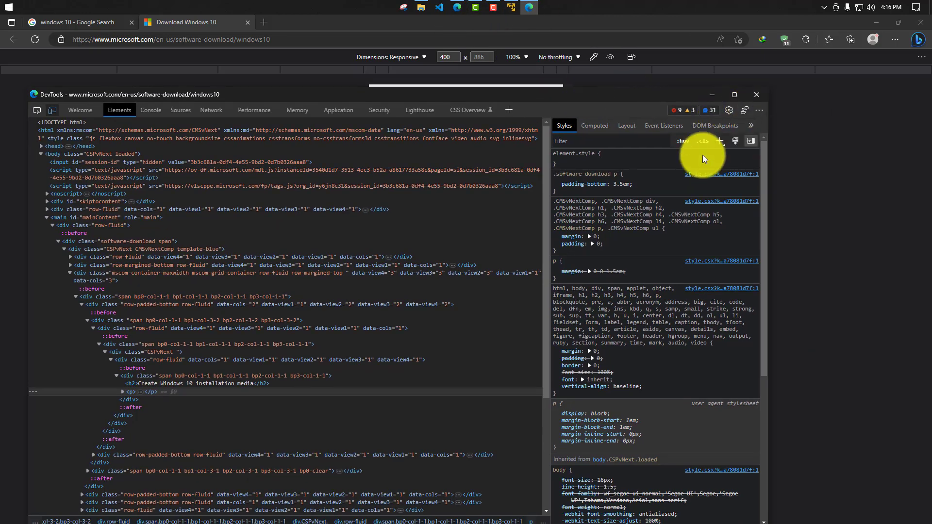
# - Emulate a mobile device for the Download Windows 10 page, minimize the developer tools and reload the page to reach the ISO download version
pyautogui.click(759, 109)
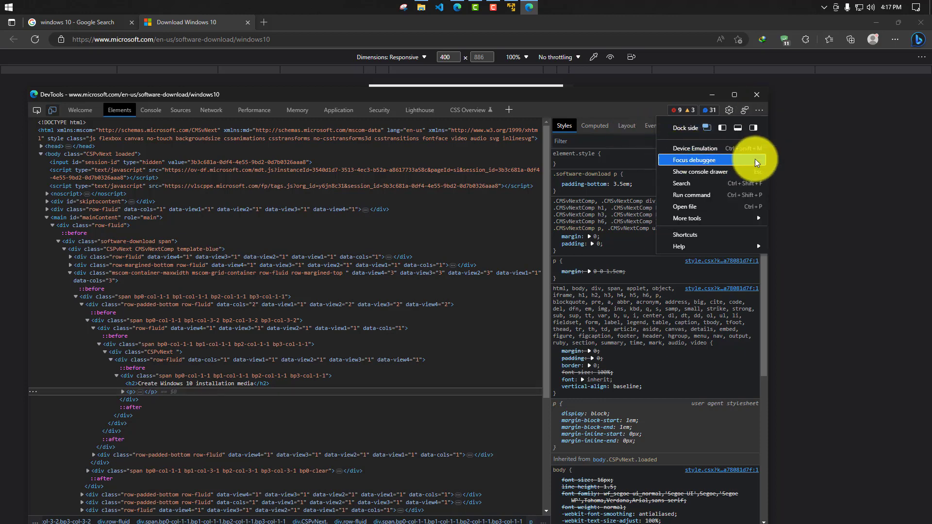
pyautogui.click(725, 150)
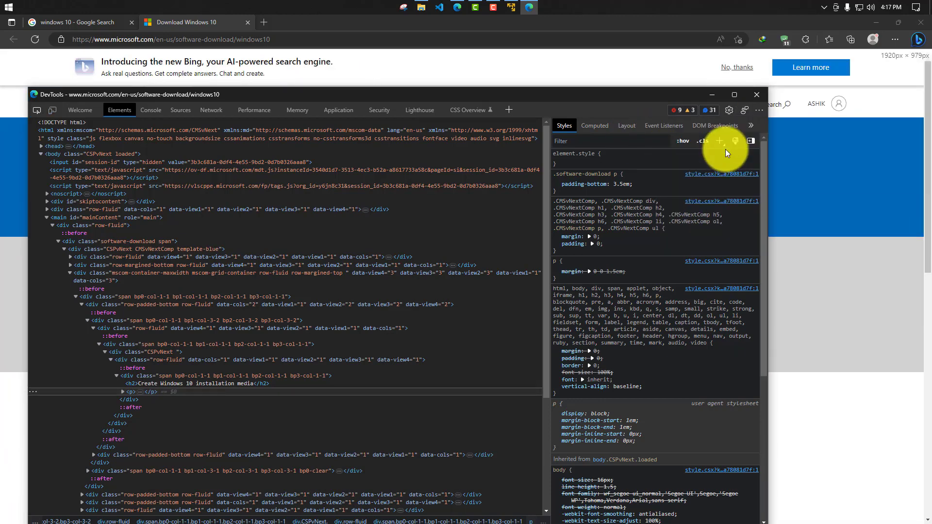
pyautogui.click(760, 109)
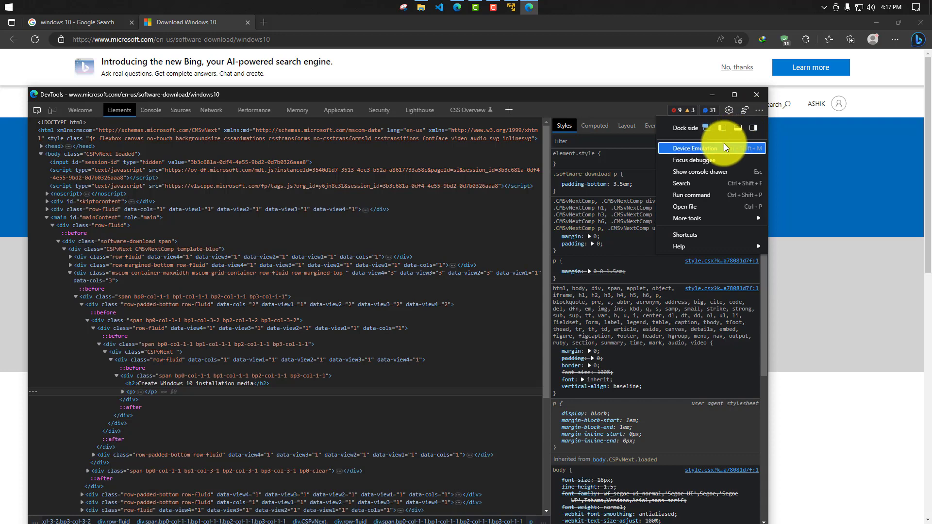
pyautogui.click(724, 145)
pyautogui.click(711, 96)
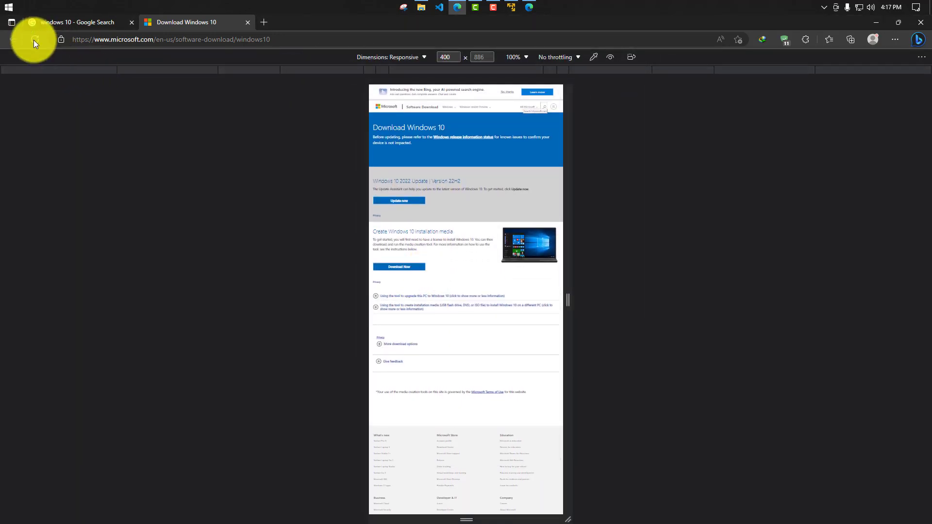
pyautogui.click(34, 40)
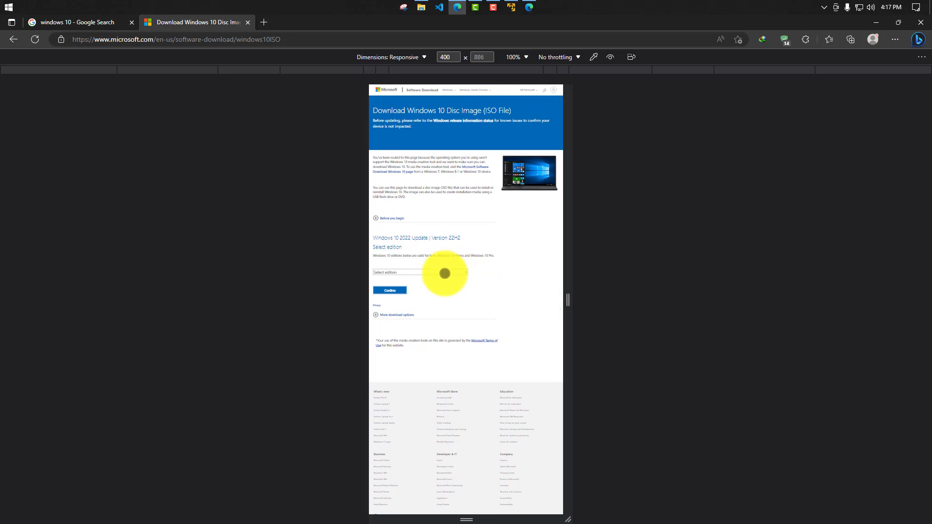
# - Request the Windows 10 (multi-edition ISO) disc image with English (United States) as the product language
pyautogui.click(444, 273)
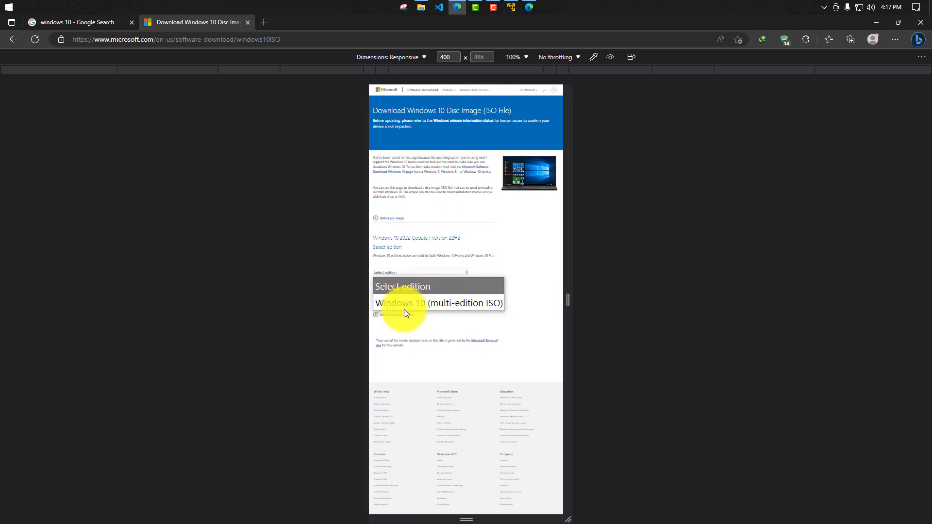
pyautogui.click(470, 305)
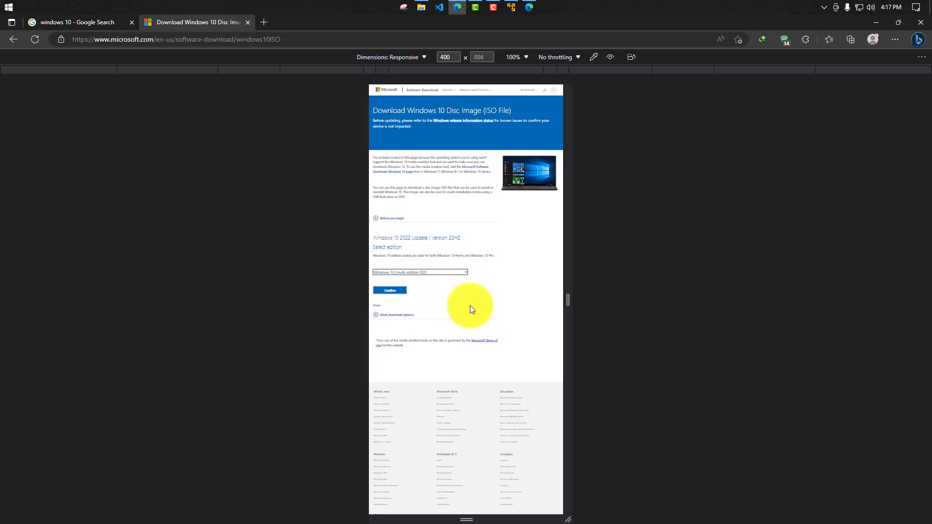
pyautogui.click(386, 290)
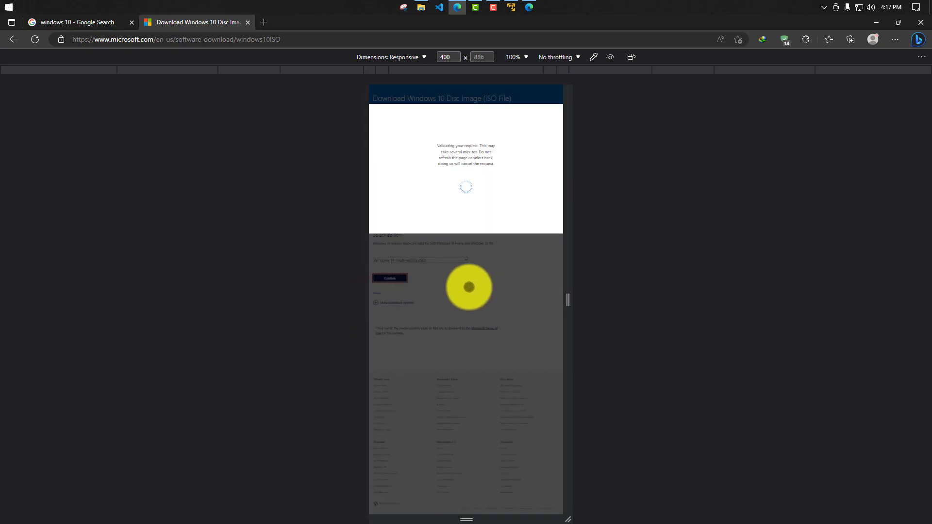
pyautogui.scroll(-2, 464, 324)
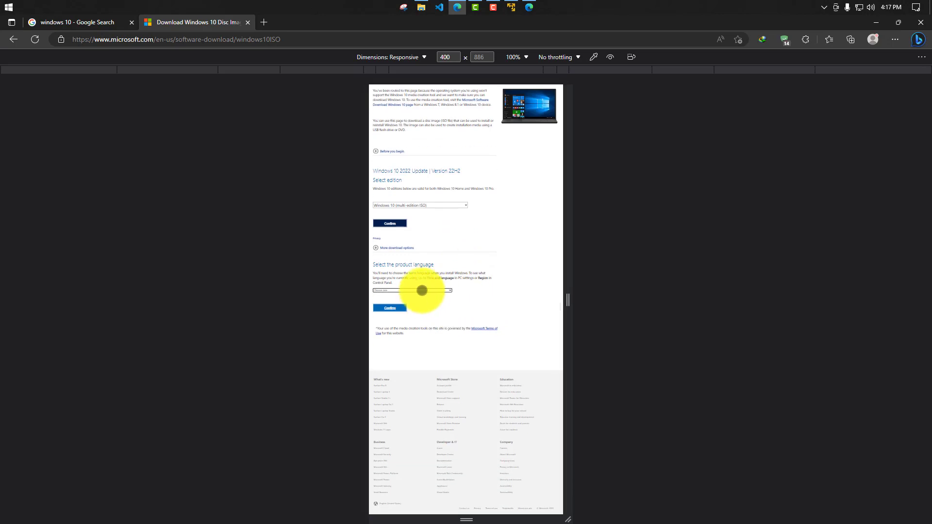
pyautogui.click(420, 290)
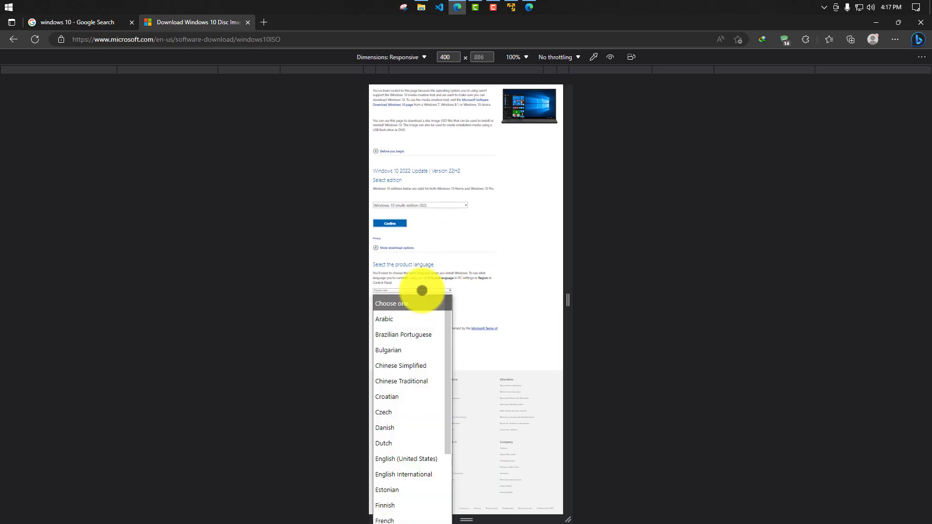
pyautogui.click(412, 459)
pyautogui.click(395, 311)
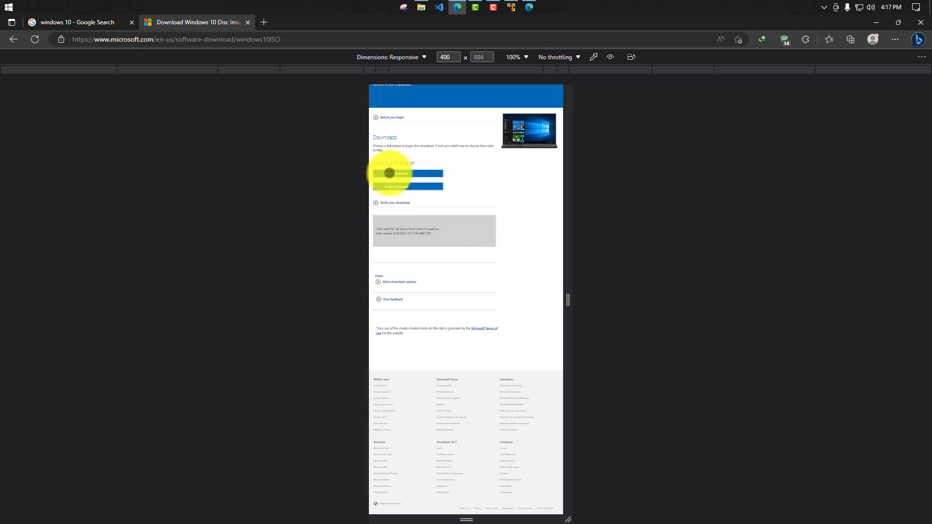
# - Request the 64-bit Windows 10 English download and cancel it without adding a download exception
pyautogui.click(389, 173)
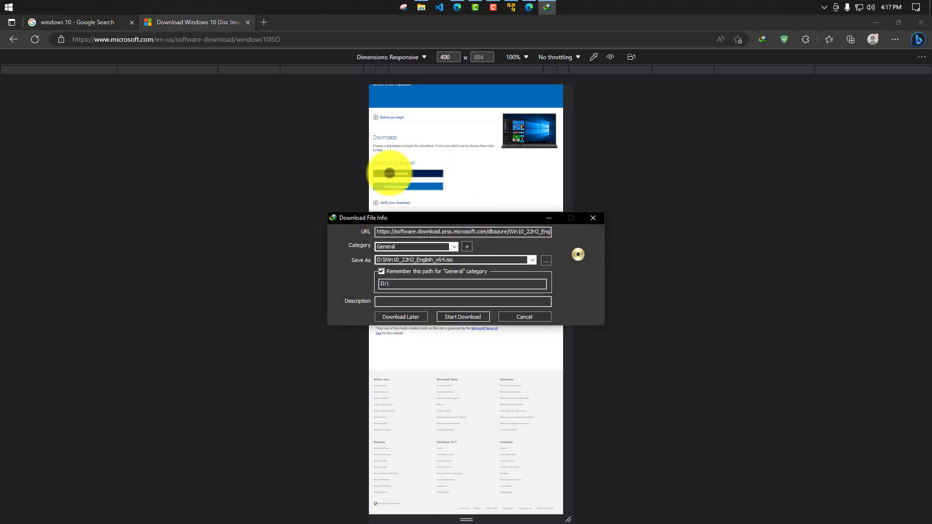
pyautogui.click(525, 317)
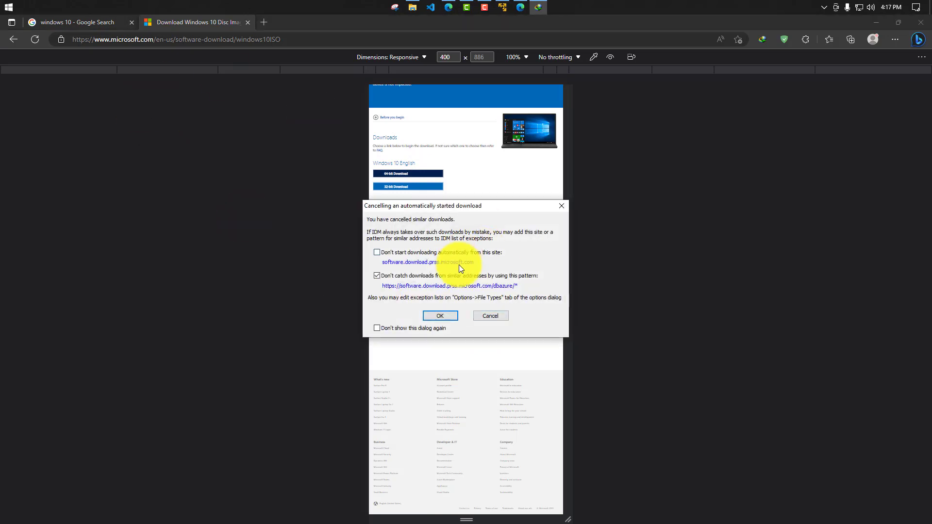
pyautogui.click(496, 315)
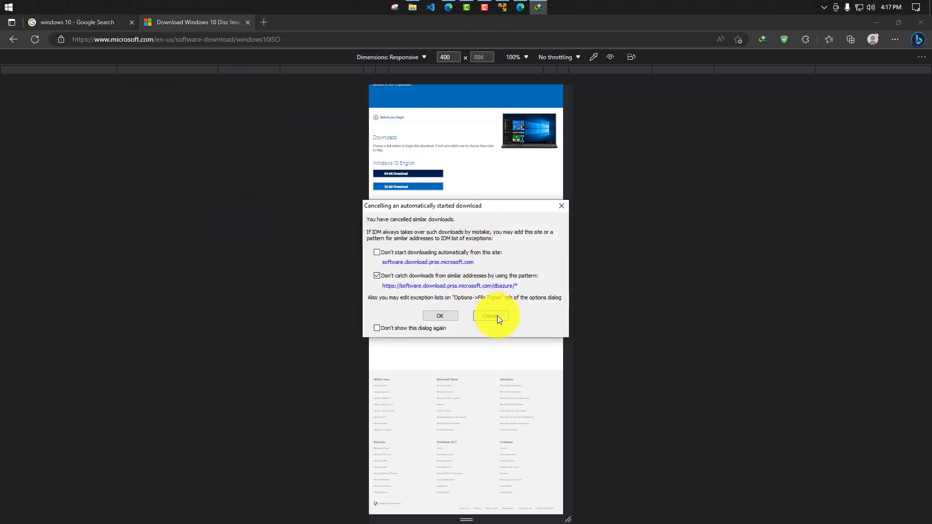
# - Open getintopc.com in a new tab and close the Windows 10 ISO download and web search tabs
pyautogui.click(264, 23)
pyautogui.click(248, 22)
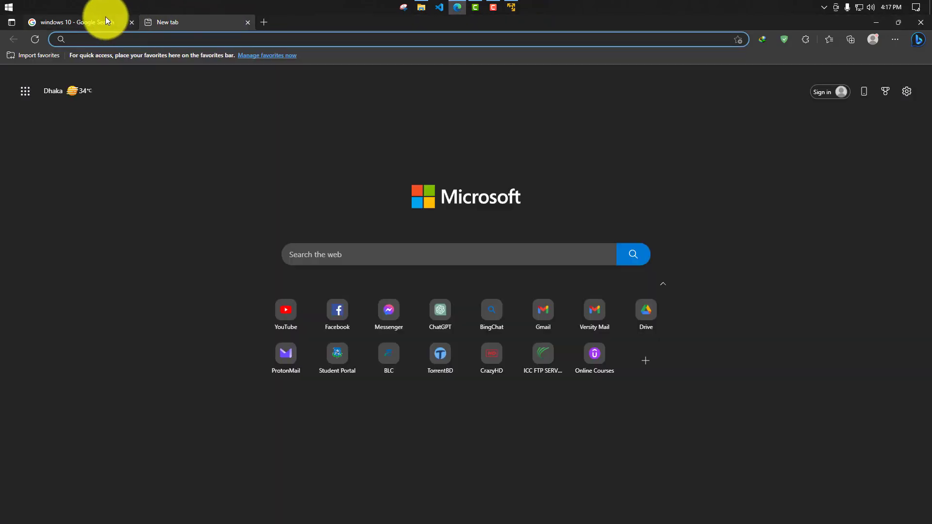
pyautogui.click(132, 22)
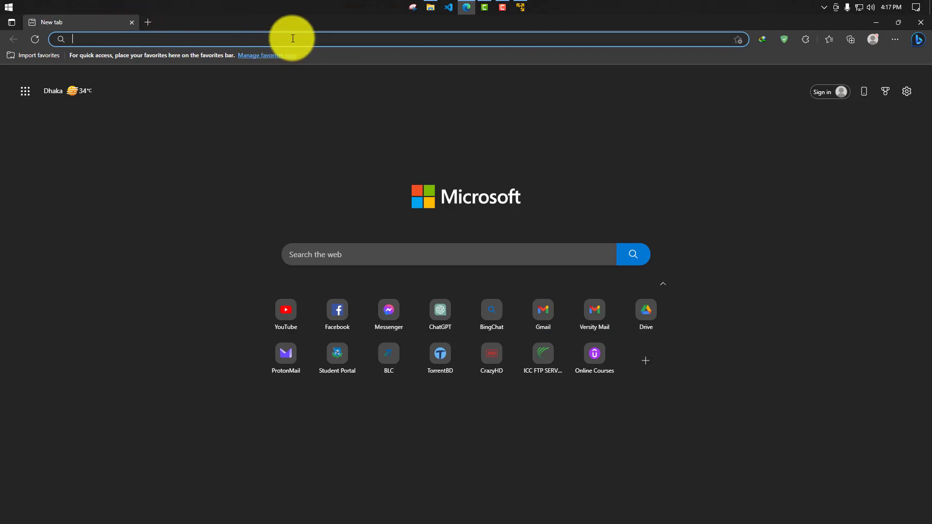
pyautogui.write('getintopc.com')
pyautogui.press('Return')
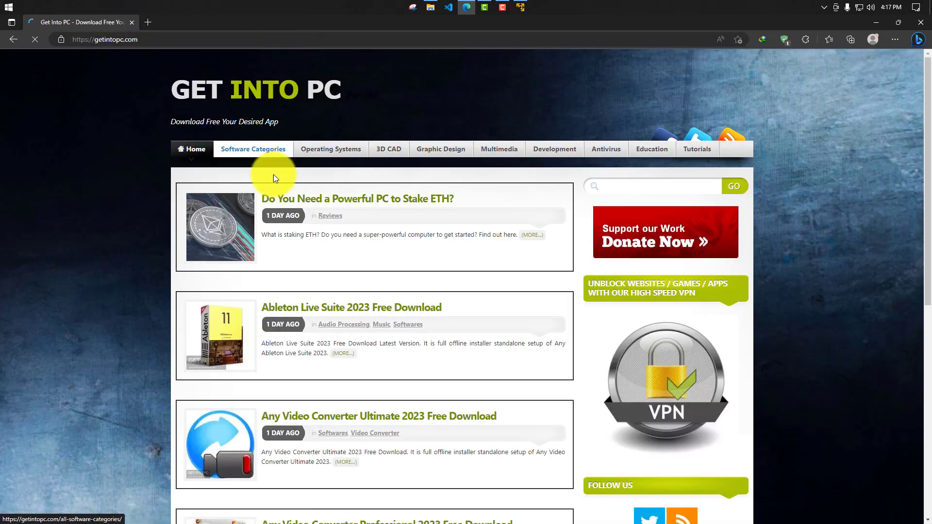
# - Search the Get Into PC site for "windows 10"
pyautogui.click(661, 186)
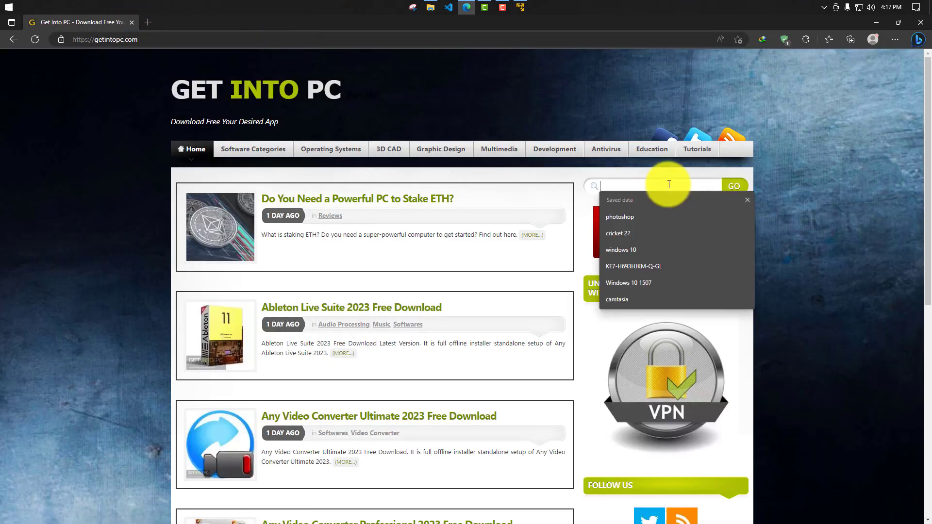
pyautogui.click(647, 249)
pyautogui.click(733, 187)
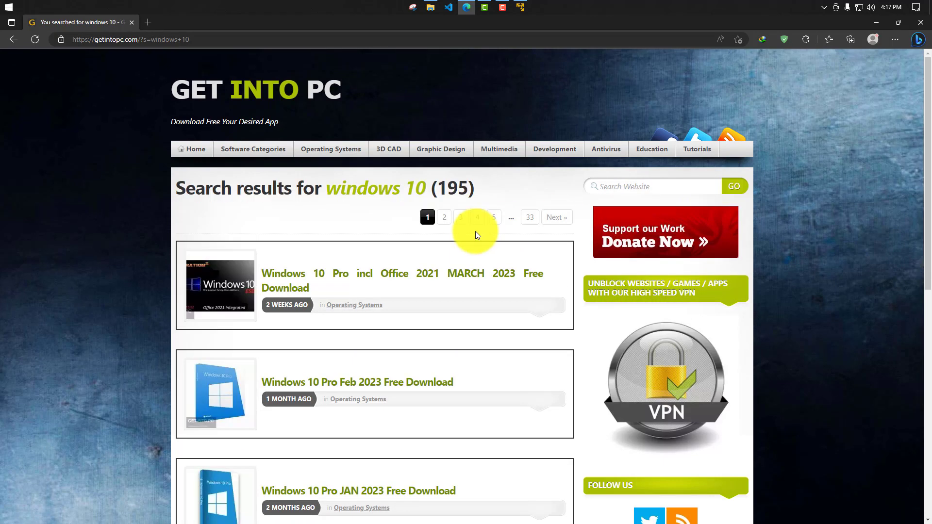
# - Search the Get Into PC site for "windows 11" and look over the listed downloads
pyautogui.click(662, 187)
pyautogui.click(641, 245)
pyautogui.click(654, 189)
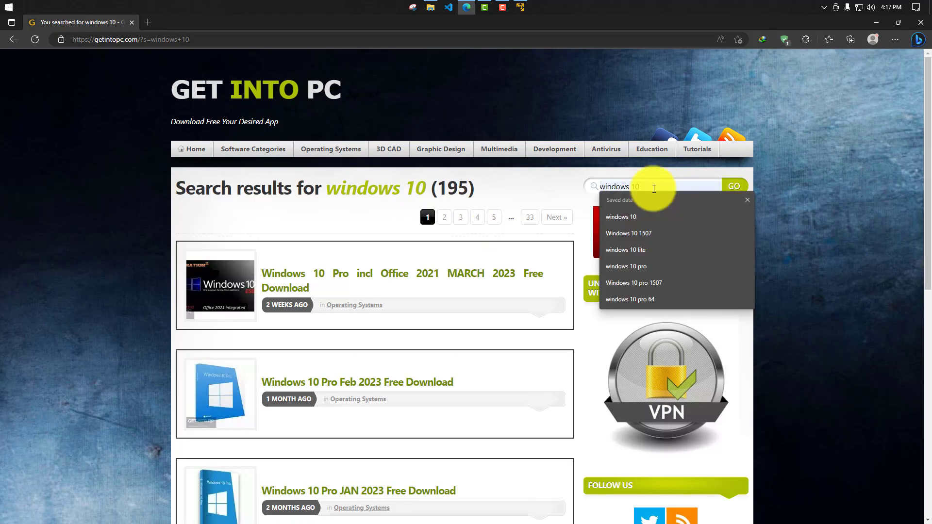
pyautogui.press('BackSpace')
pyautogui.write('1')
pyautogui.press('Return')
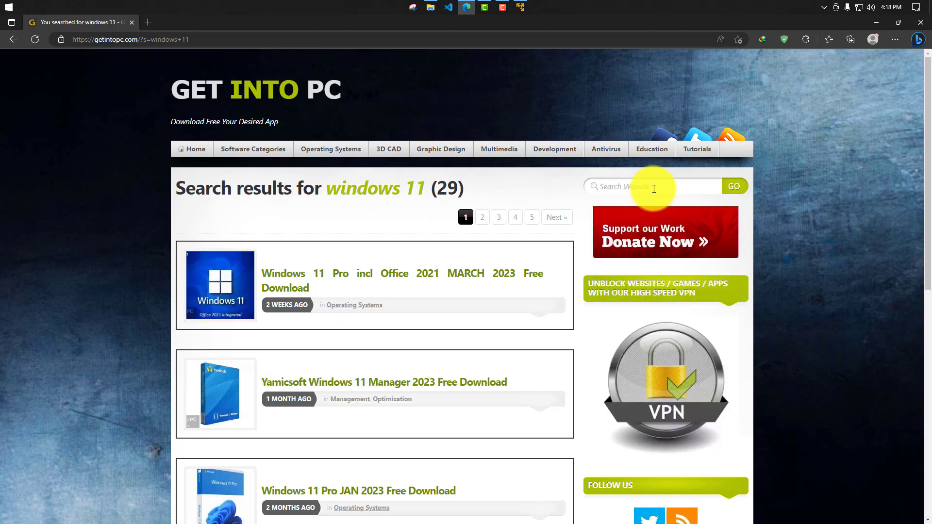
pyautogui.scroll(-4, 383, 350)
pyautogui.scroll(4, 500, 202)
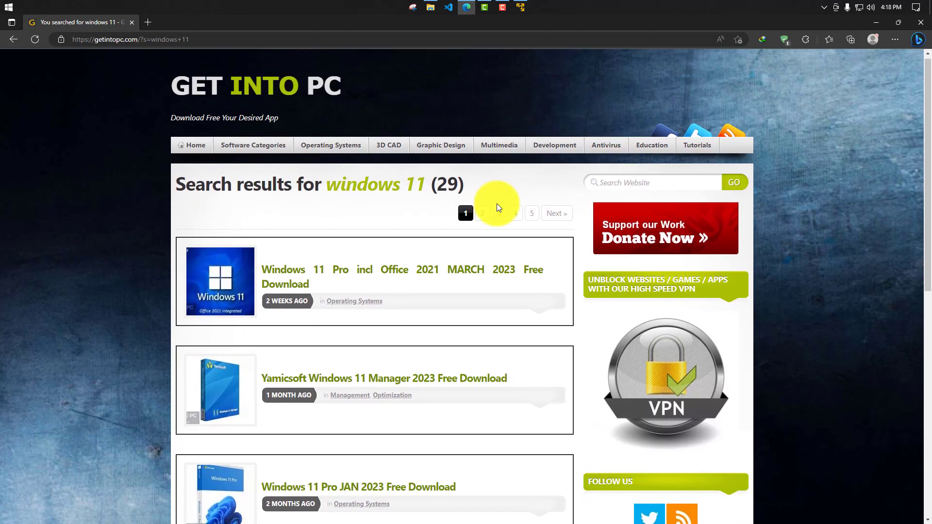
# - Search the site for "windows 10" again and look through the downloads on result pages 5 and 7
pyautogui.click(626, 186)
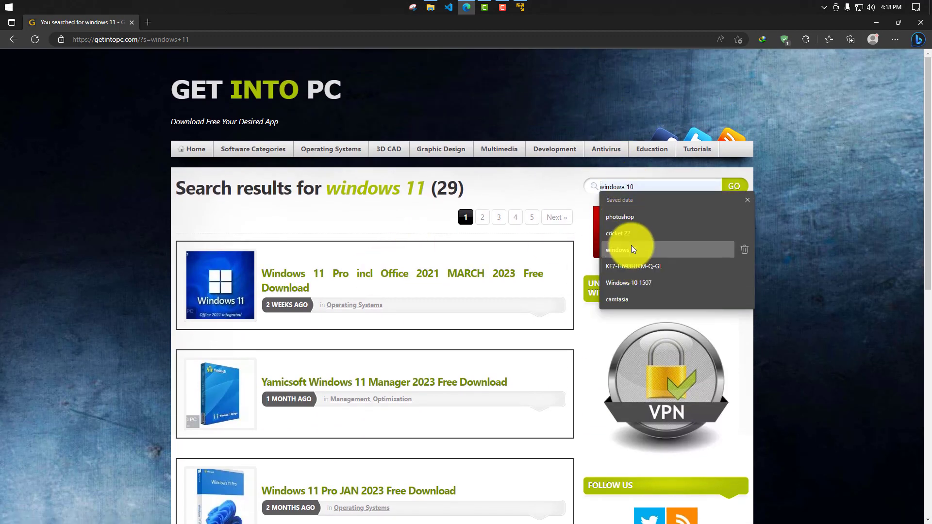
pyautogui.click(636, 245)
pyautogui.click(731, 188)
pyautogui.scroll(-10, 417, 229)
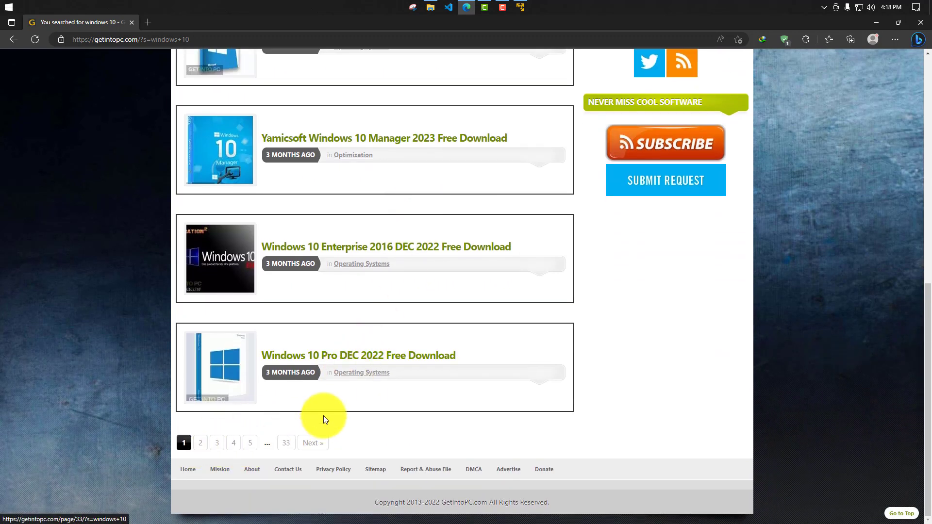
pyautogui.click(248, 444)
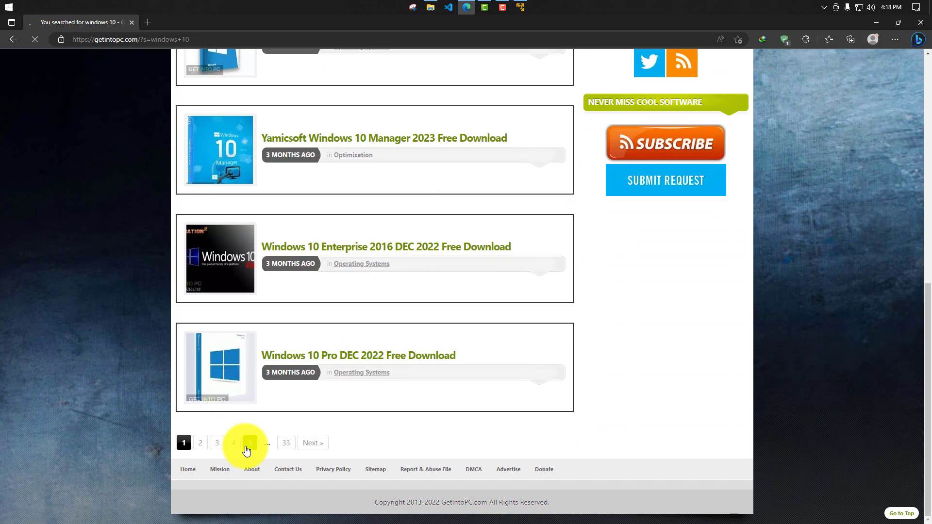
pyautogui.scroll(-7, 382, 394)
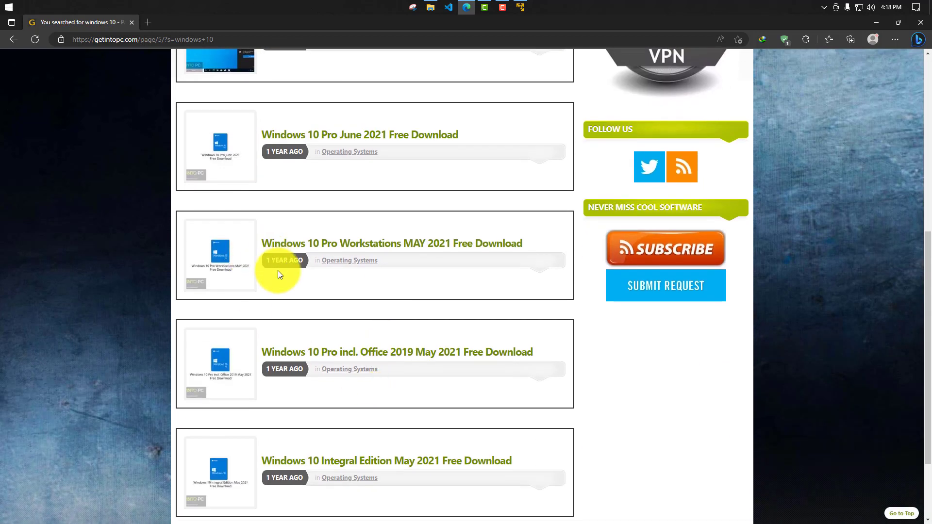
pyautogui.scroll(-2, 393, 295)
pyautogui.click(336, 449)
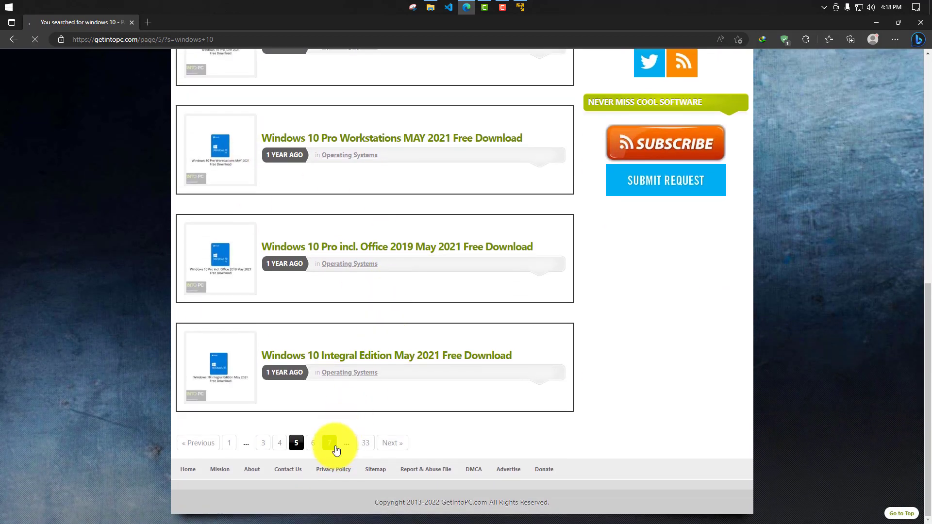
pyautogui.scroll(-10, 336, 450)
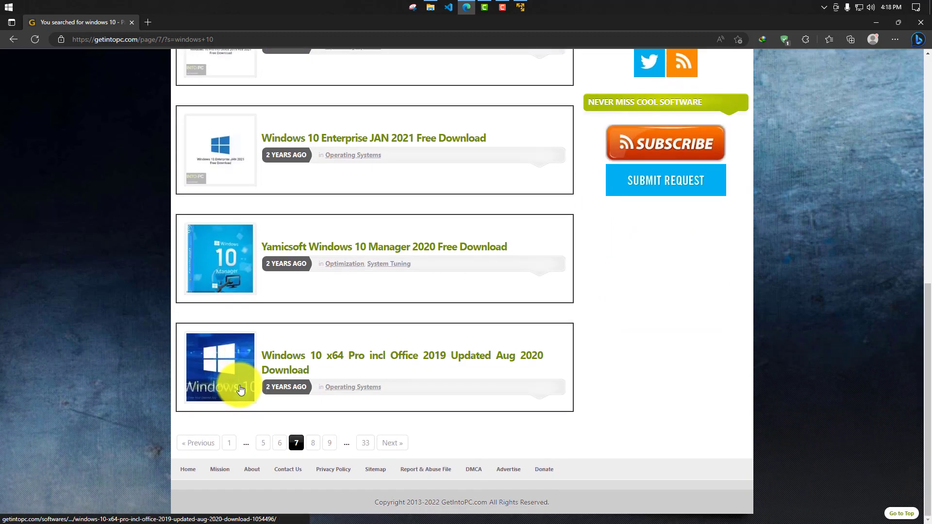
pyautogui.scroll(7, 241, 390)
pyautogui.scroll(2, 240, 389)
pyautogui.scroll(-4, 396, 286)
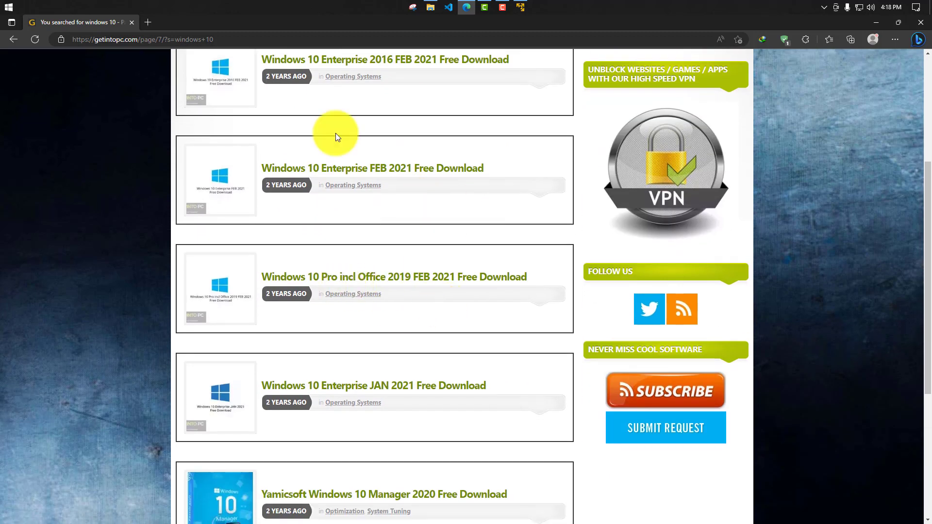
# - Close the Get Into PC page and the browser to return to VMware Workstation 17 Player
pyautogui.click(153, 23)
pyautogui.click(135, 23)
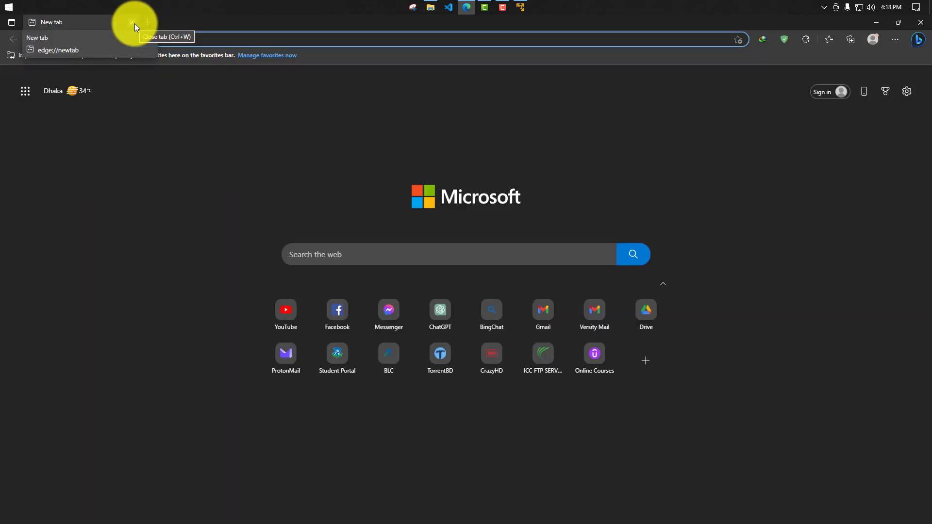
pyautogui.click(135, 23)
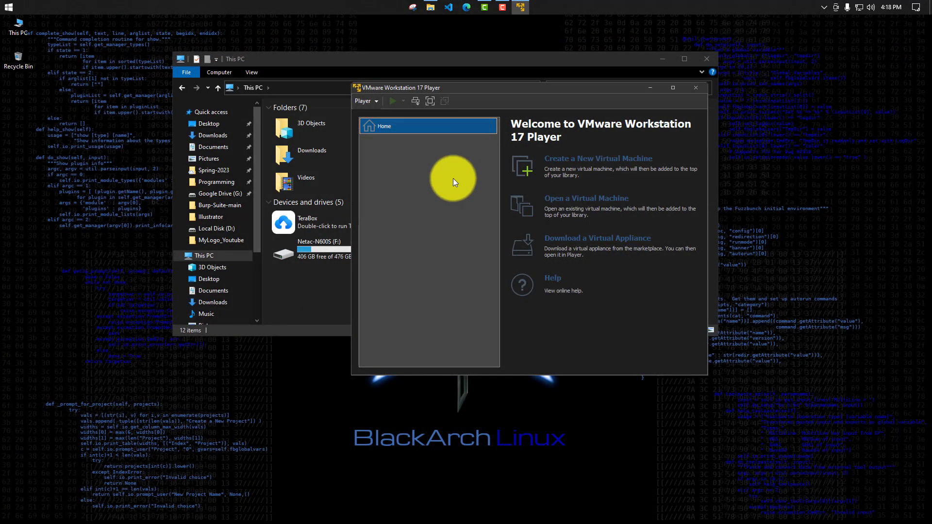
pyautogui.moveTo(439, 87); pyautogui.dragTo(335, 81)
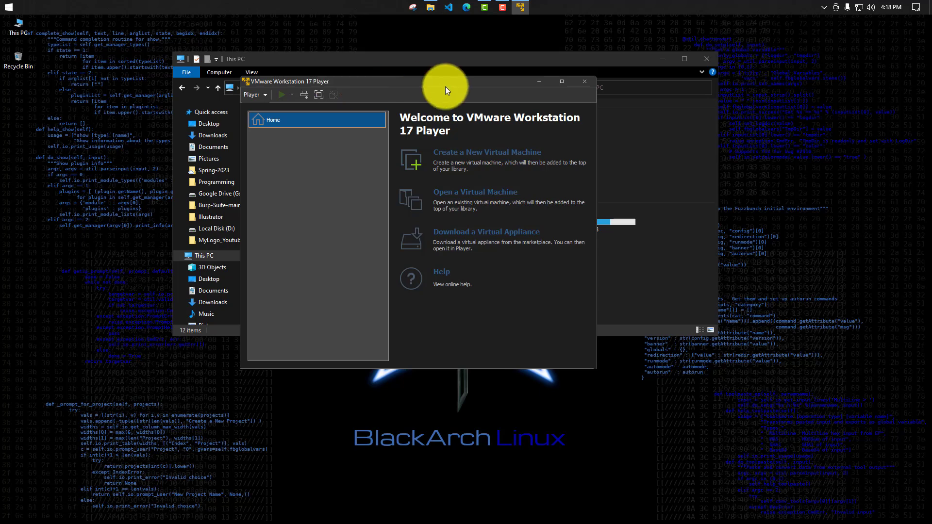
pyautogui.moveTo(444, 86); pyautogui.dragTo(508, 59)
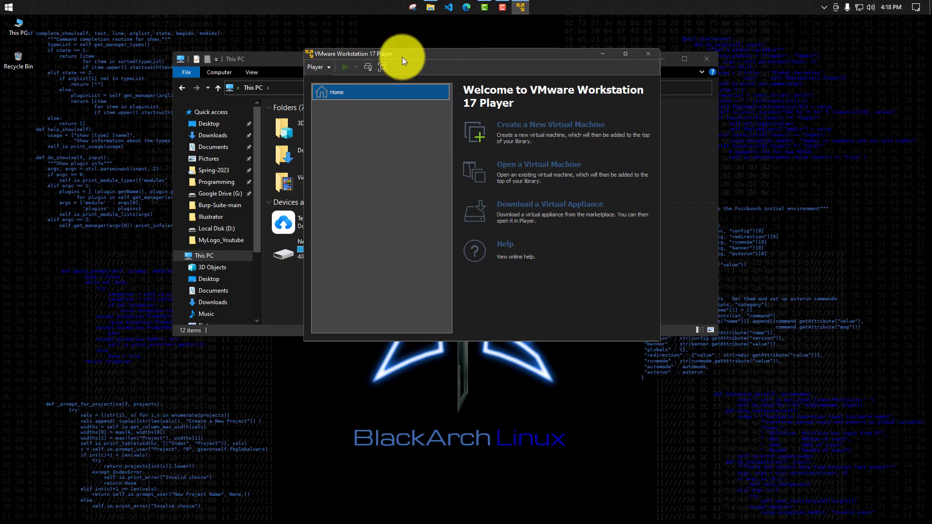
pyautogui.moveTo(401, 57); pyautogui.dragTo(374, 52)
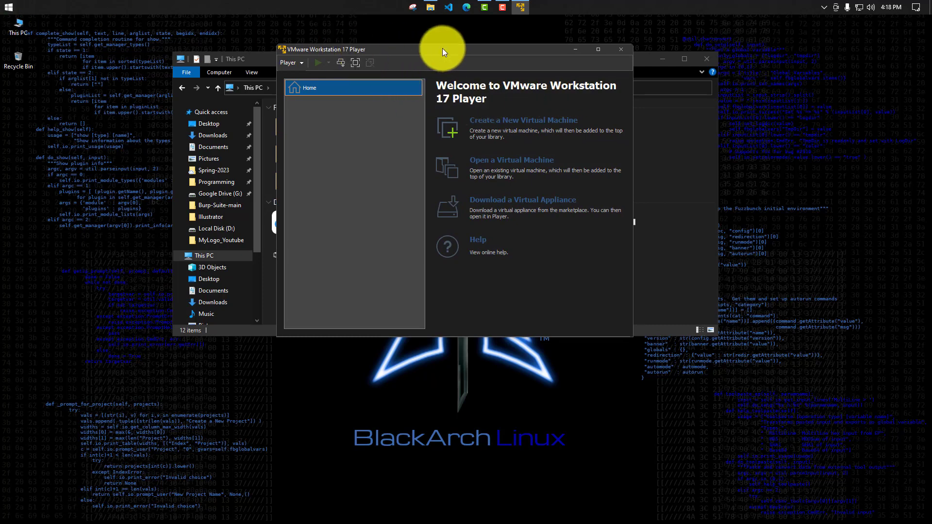
pyautogui.click(480, 125)
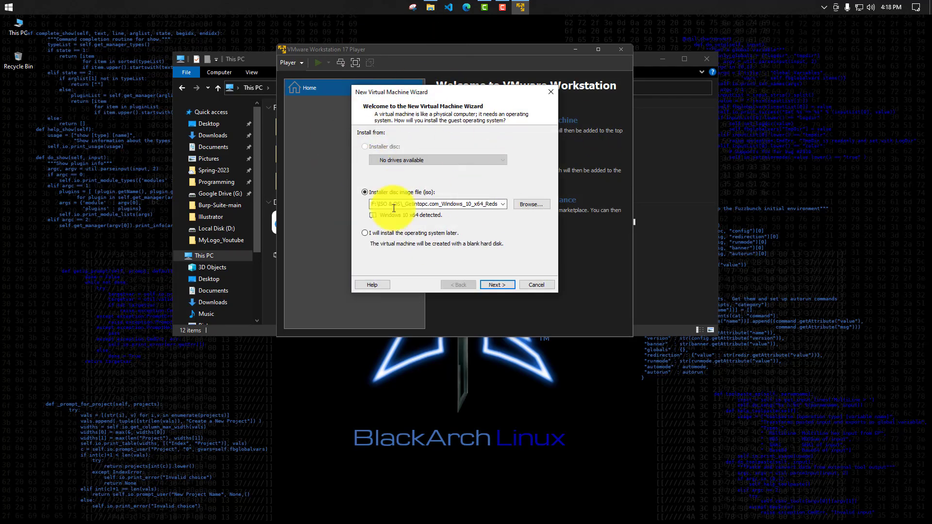
pyautogui.click(545, 284)
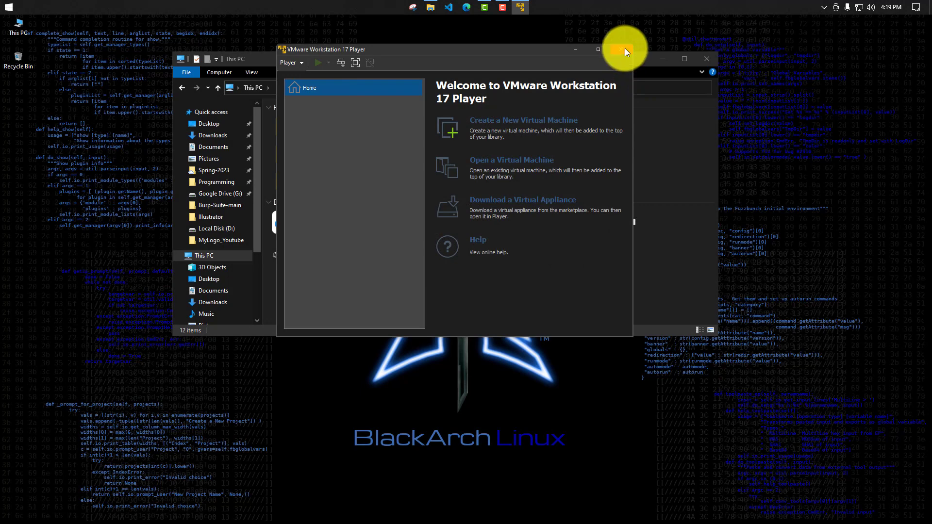
# - Switch to VMware Workstation Pro 17 and start a new virtual machine with the Typical (recommended) configuration
pyautogui.click(9, 7)
pyautogui.click(203, 129)
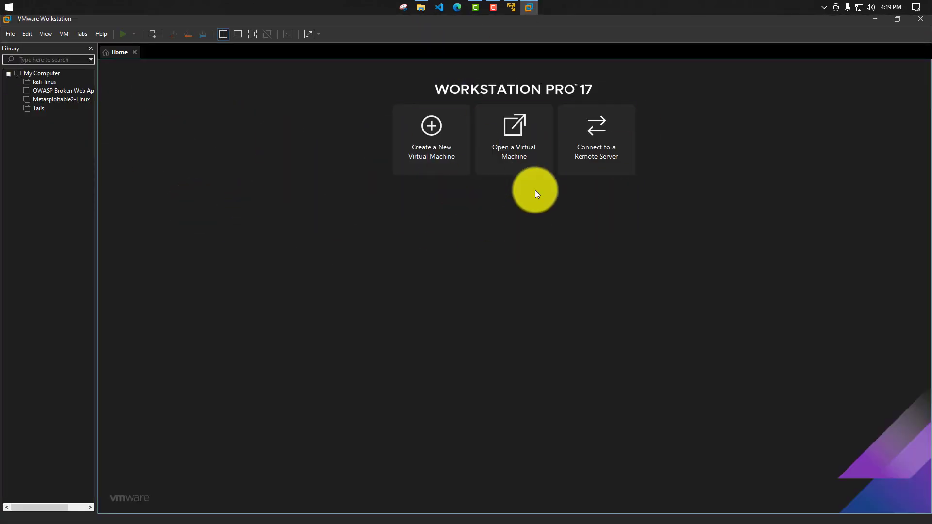
pyautogui.click(411, 158)
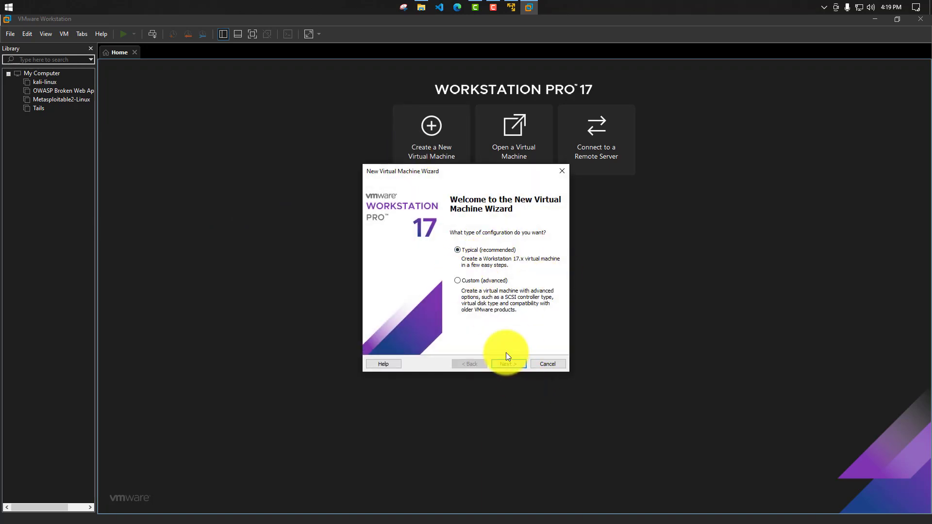
pyautogui.click(509, 363)
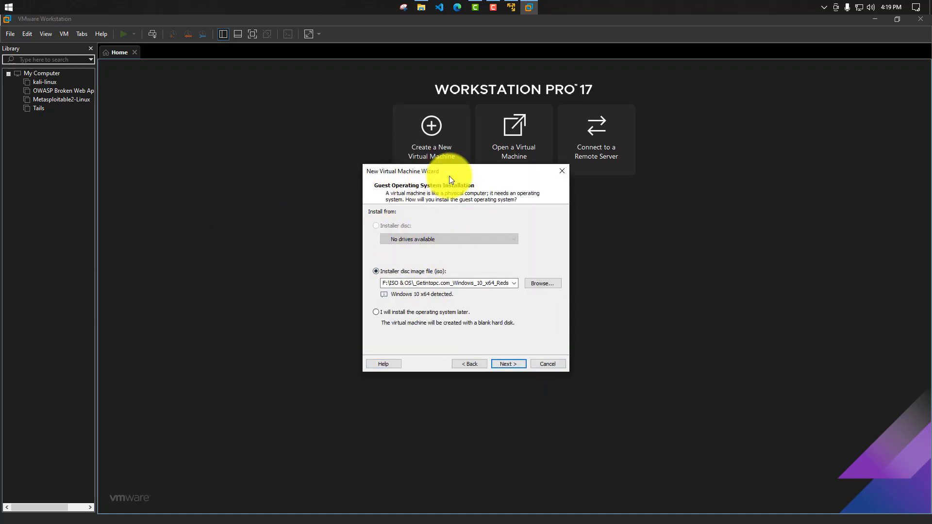
pyautogui.moveTo(449, 177); pyautogui.dragTo(375, 154)
pyautogui.click(511, 7)
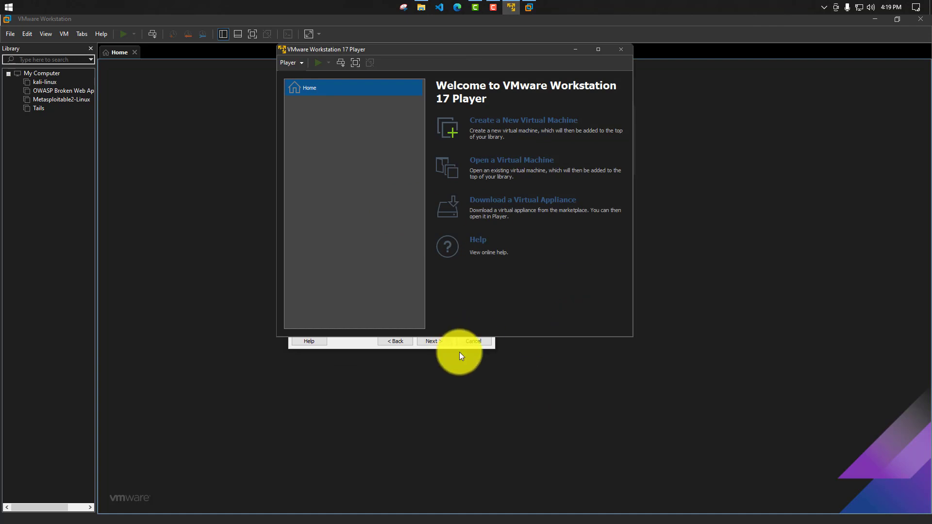
pyautogui.click(334, 347)
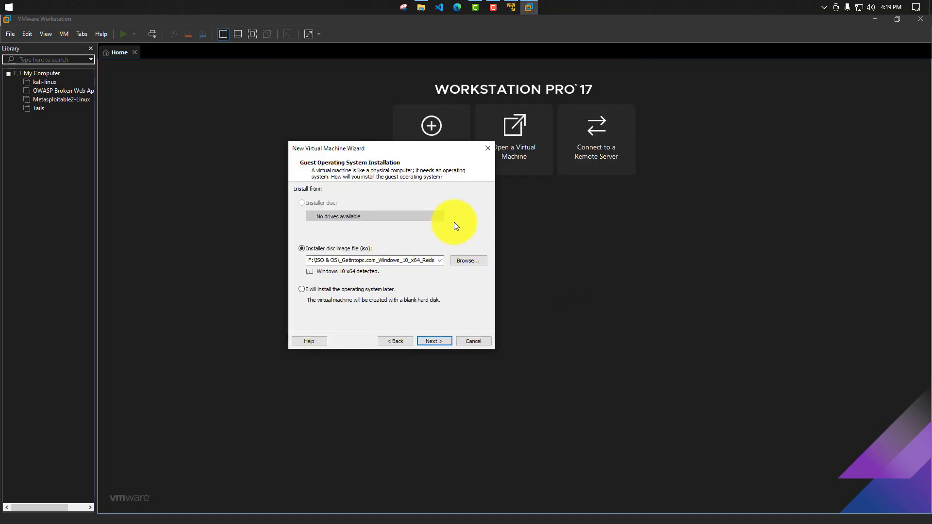
pyautogui.moveTo(354, 158); pyautogui.dragTo(273, 88)
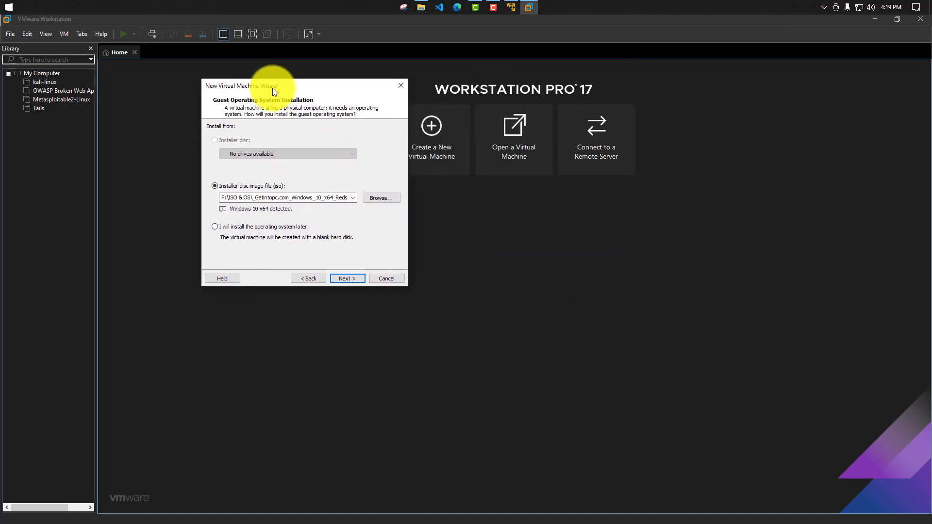
# - Choose _Getintopc.com_Windows_10_x64_Redstone_14393.iso from the ISO & OS folder as the installer disc image and continue
pyautogui.click(378, 197)
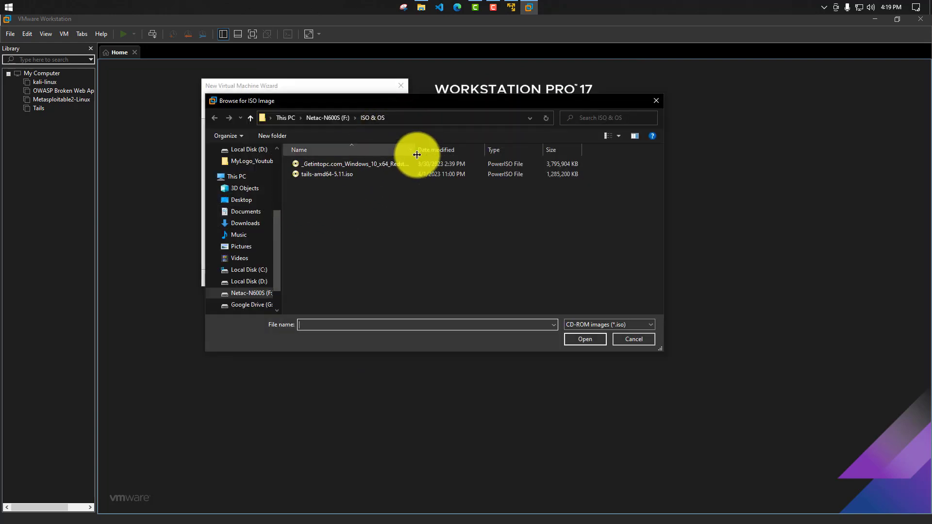
pyautogui.moveTo(415, 150); pyautogui.dragTo(480, 150)
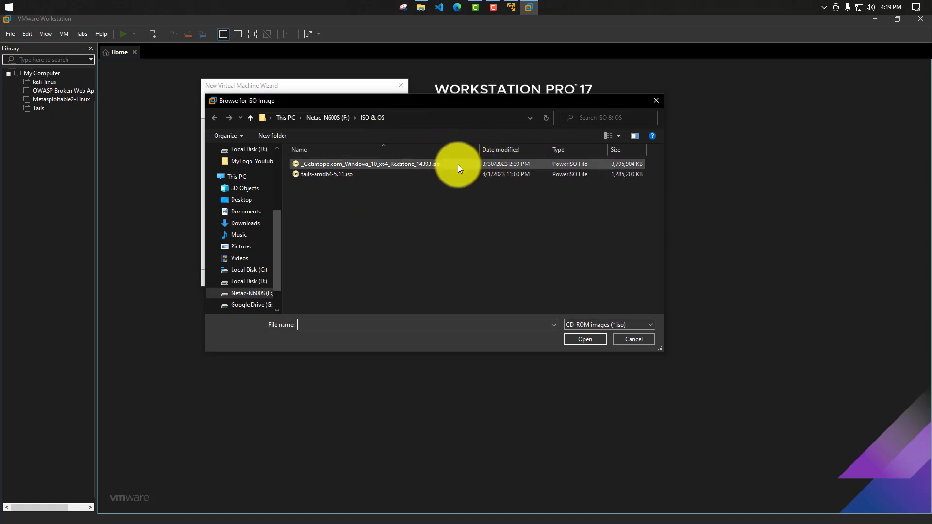
pyautogui.click(324, 166)
pyautogui.doubleClick(325, 167)
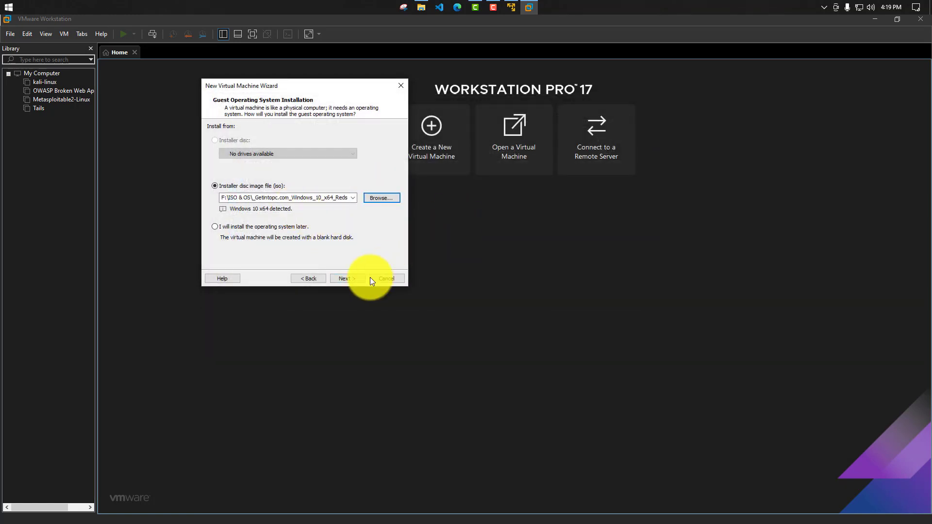
pyautogui.click(352, 277)
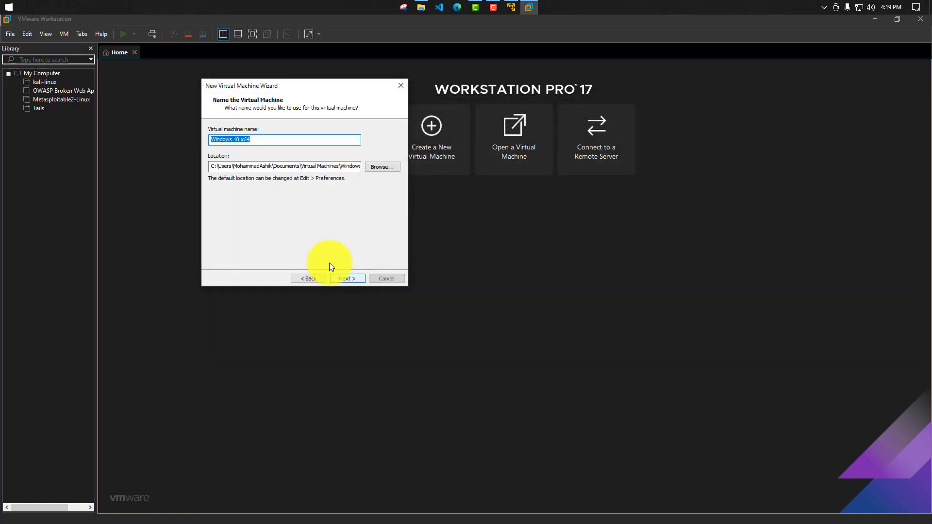
# - Name the virtual machine "Windows 10" and select the VMware folder on the Netac-N600S (F:) drive for its location
pyautogui.click(255, 140)
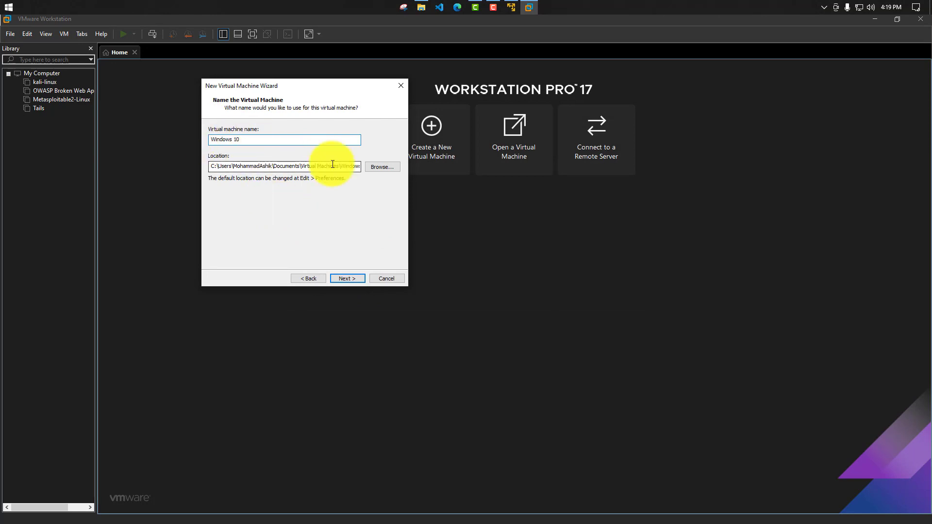
pyautogui.click(395, 165)
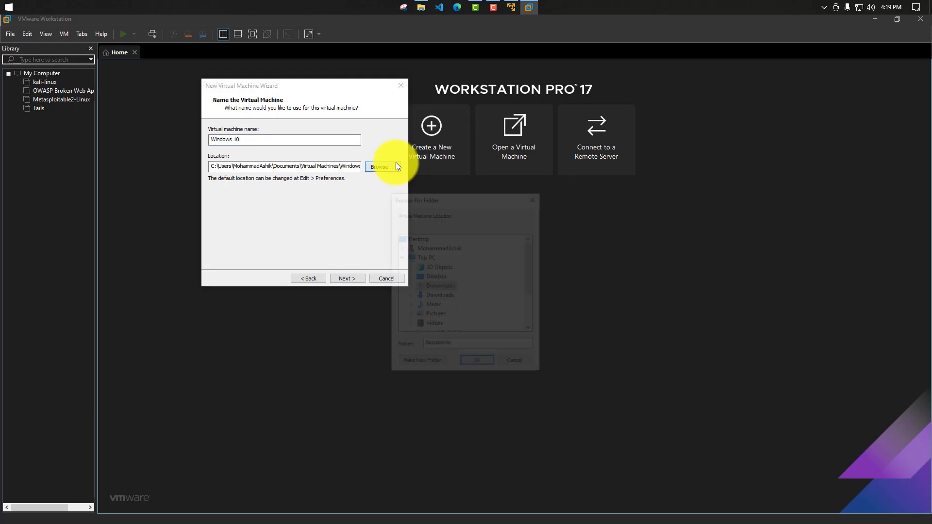
pyautogui.scroll(-2, 439, 282)
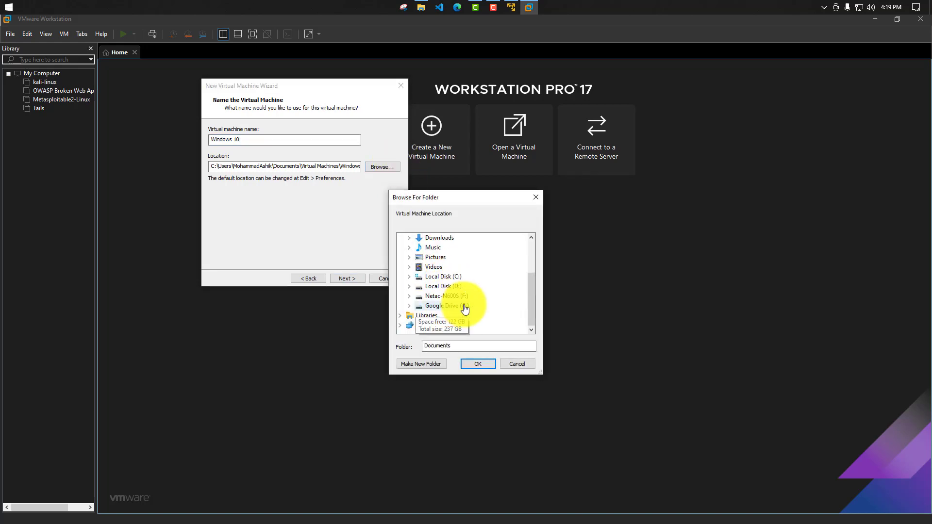
pyautogui.click(407, 294)
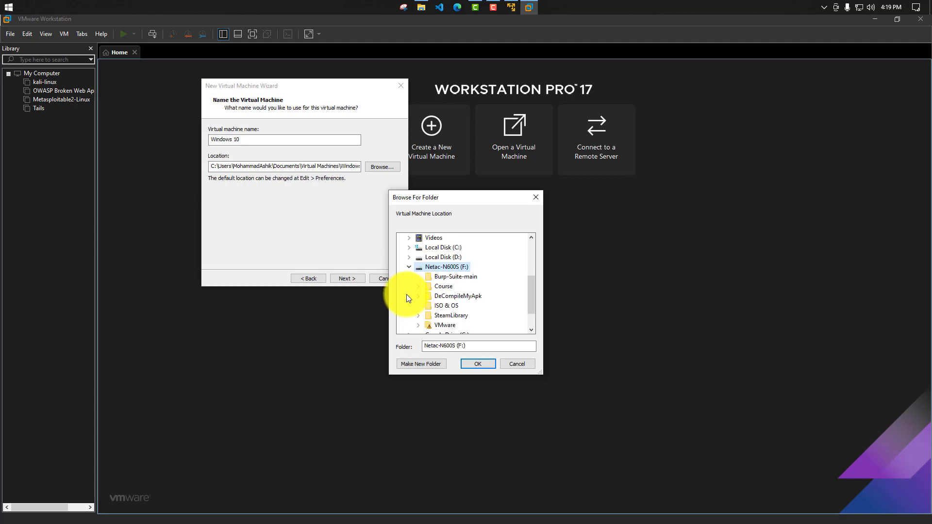
pyautogui.click(419, 297)
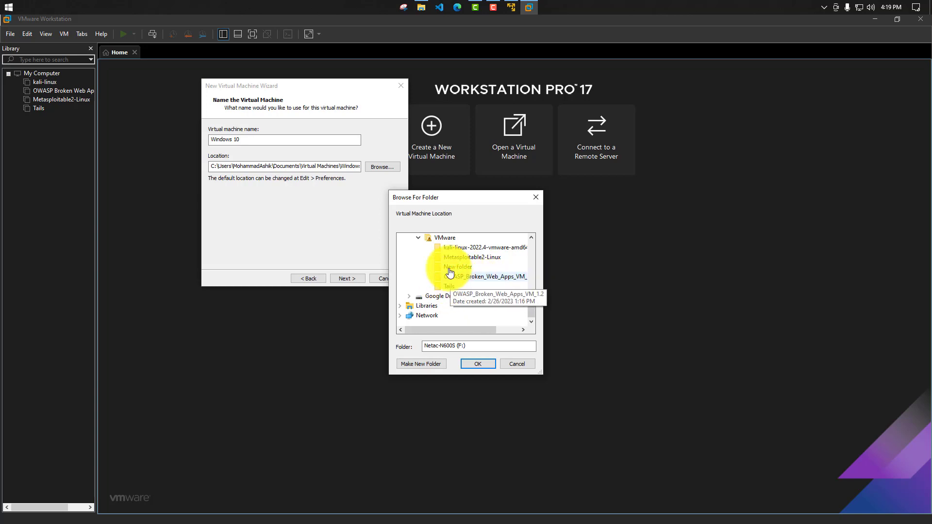
pyautogui.click(444, 238)
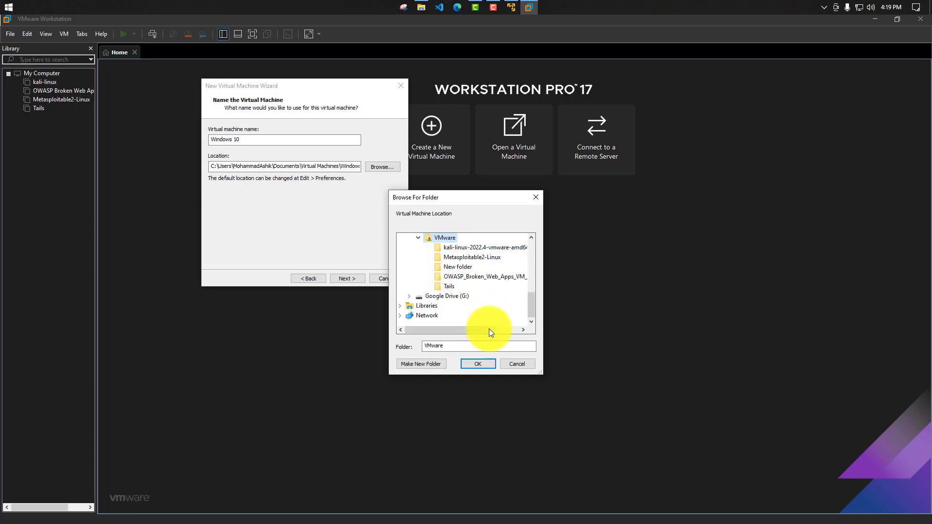
# - Create a "Windows 10" folder inside the VMware folder and use it as the virtual machine's location
pyautogui.click(425, 363)
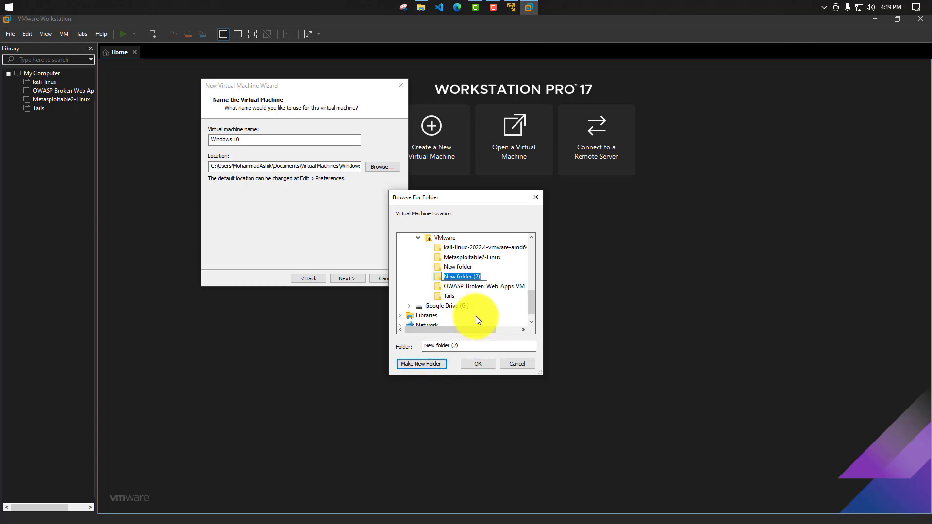
pyautogui.write('Windows 10')
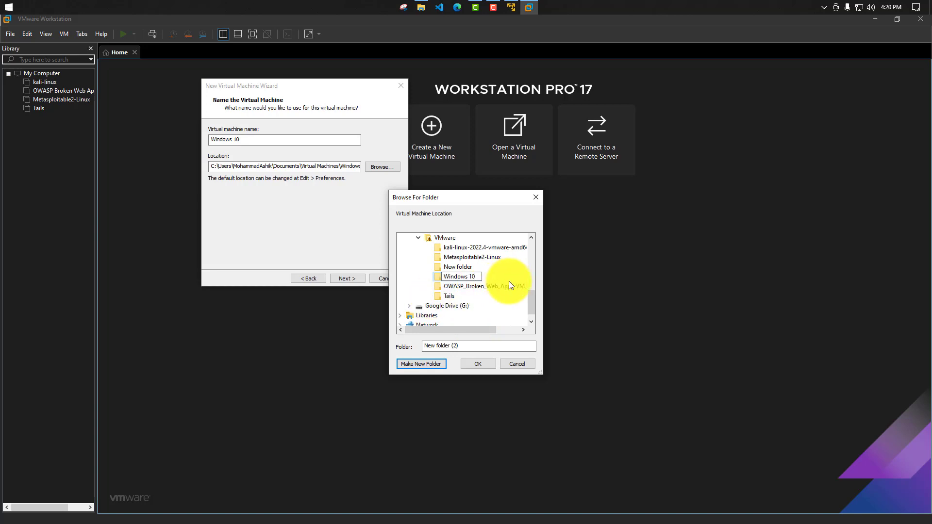
pyautogui.press('Return')
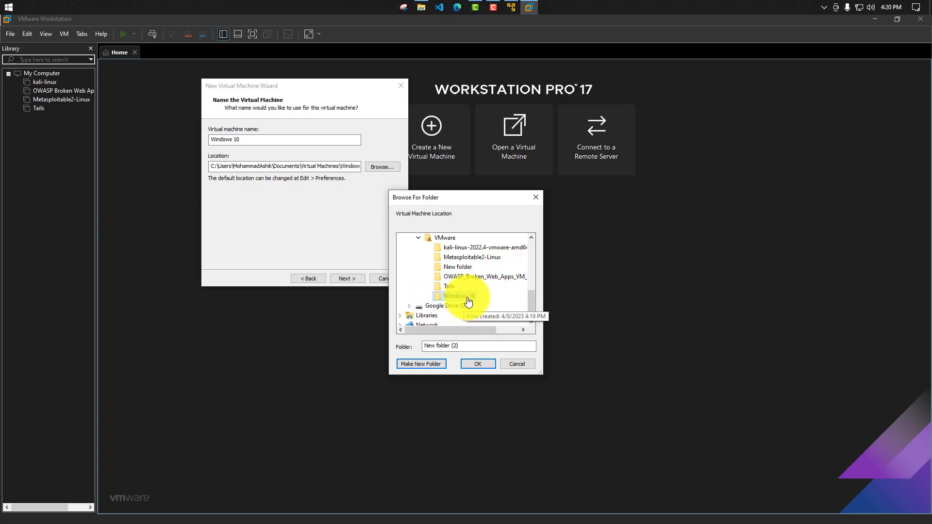
pyautogui.click(493, 363)
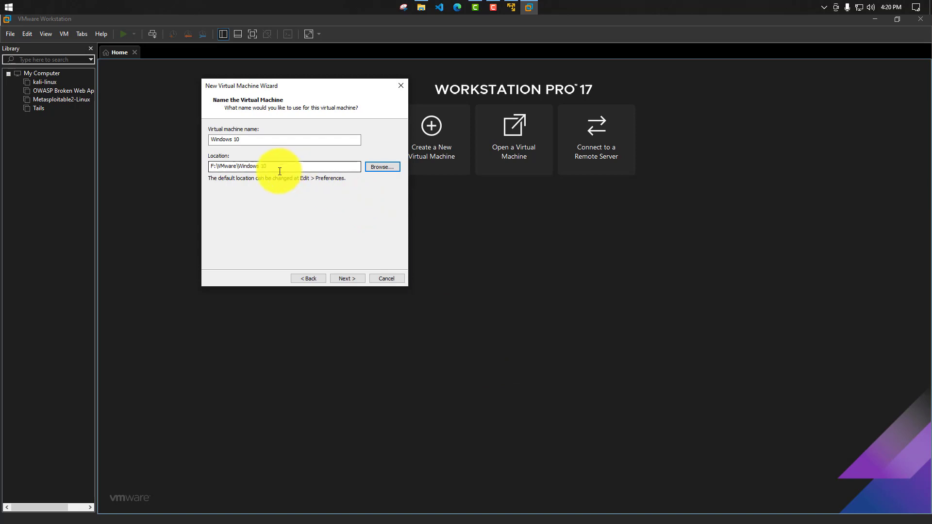
# - Set the maximum disk size to 40 GB and keep the virtual disk split into multiple files
pyautogui.click(360, 277)
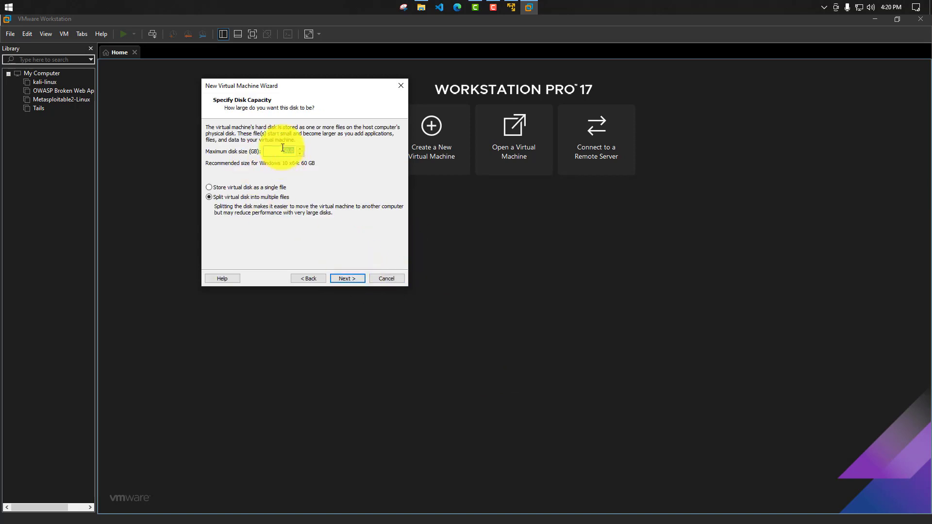
pyautogui.write('40')
pyautogui.click(346, 279)
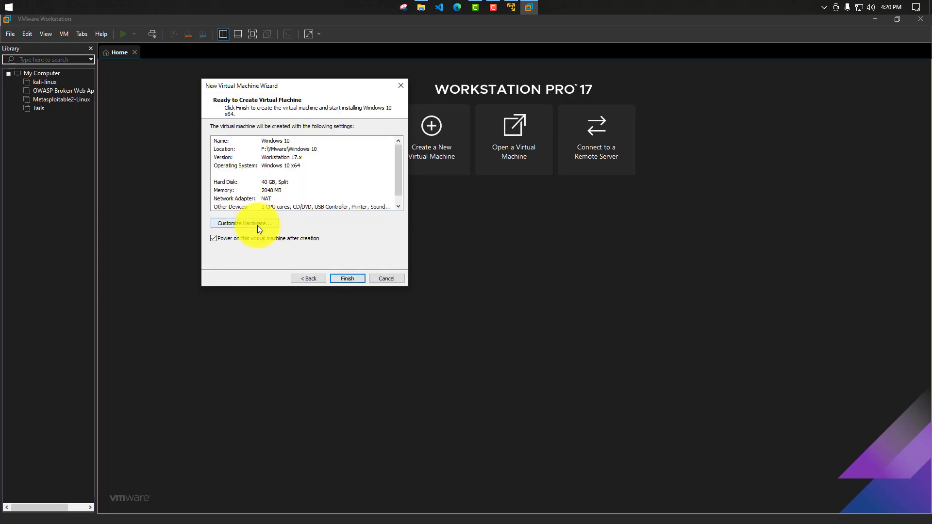
# - Customize the virtual machine's hardware by setting its memory to 4096 MB
pyautogui.click(257, 225)
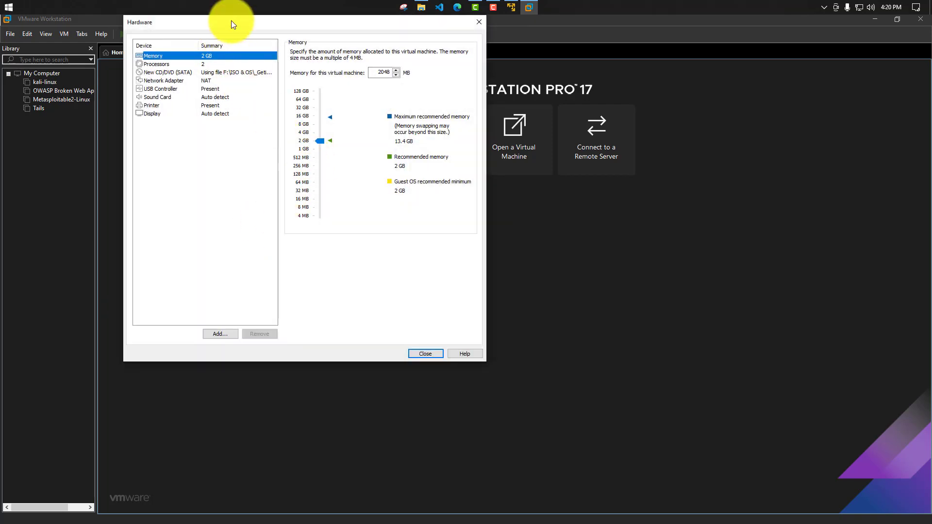
pyautogui.moveTo(231, 21); pyautogui.dragTo(271, 42)
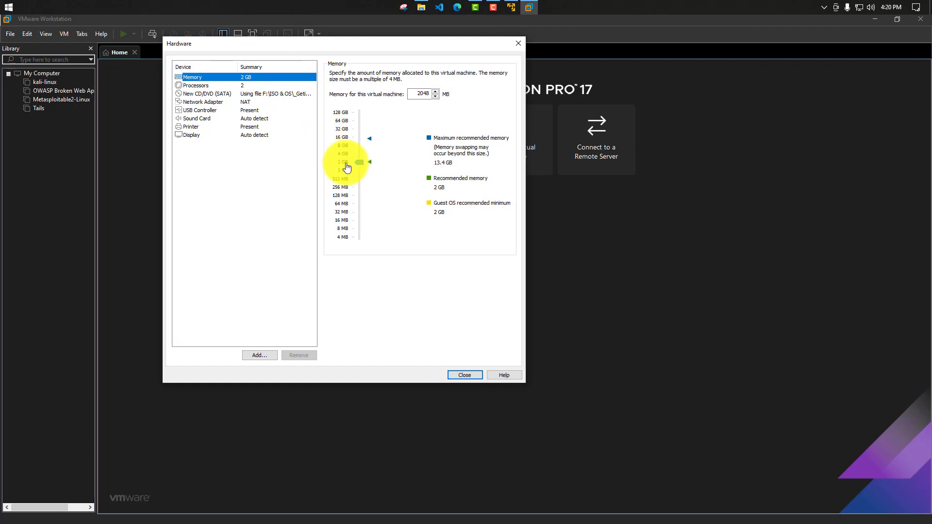
pyautogui.moveTo(347, 167); pyautogui.dragTo(347, 155)
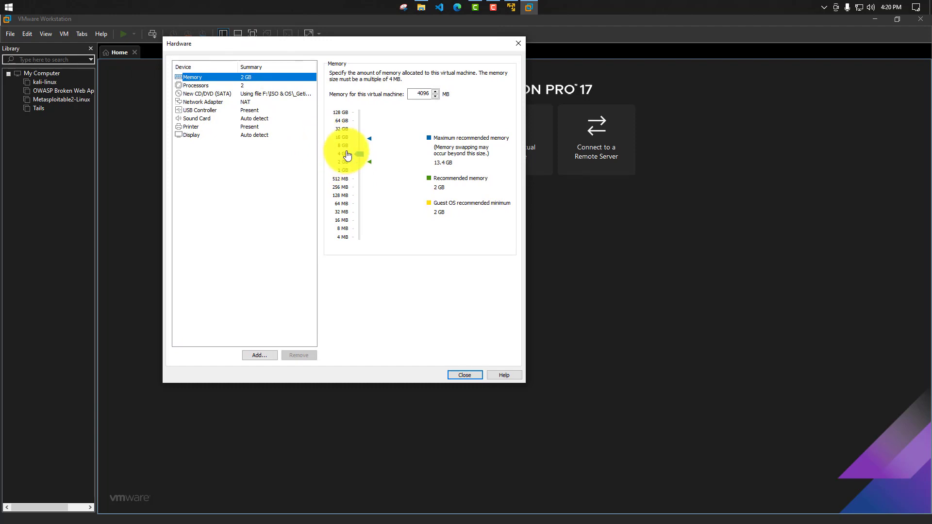
pyautogui.moveTo(418, 42); pyautogui.dragTo(561, 46)
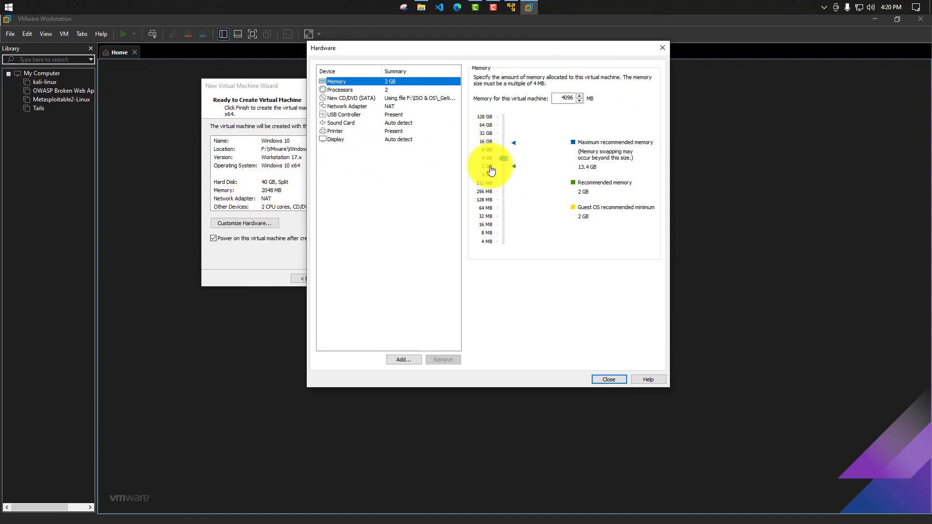
pyautogui.click(622, 381)
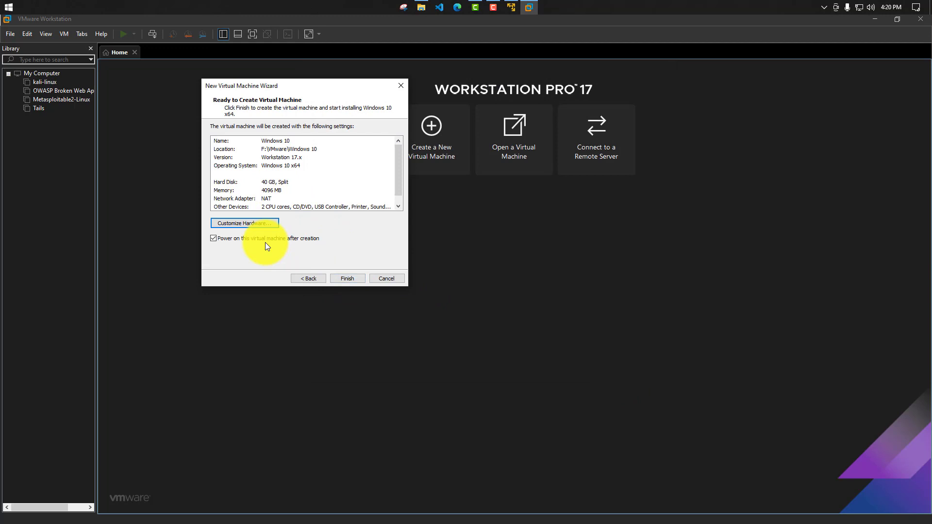
# - Finish creating the Windows 10 virtual machine and power it on
pyautogui.click(353, 281)
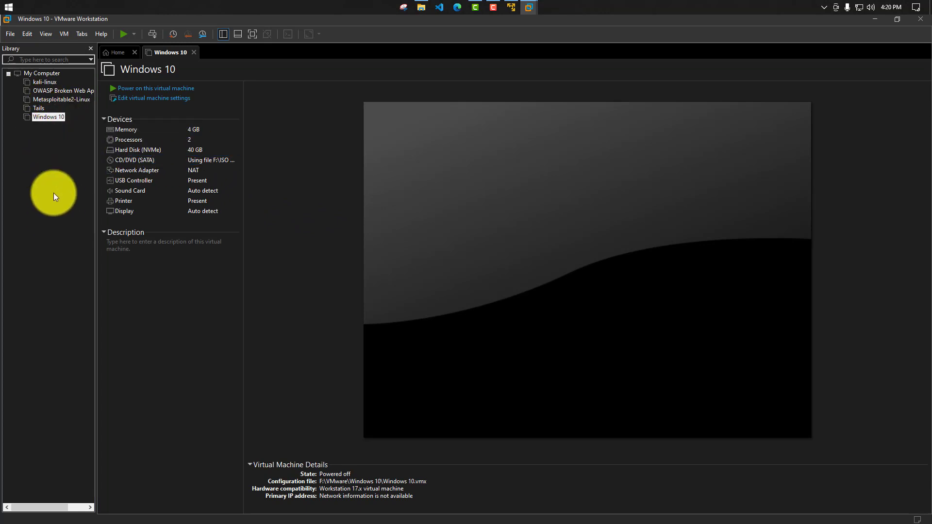
pyautogui.click(180, 294)
pyautogui.click(63, 255)
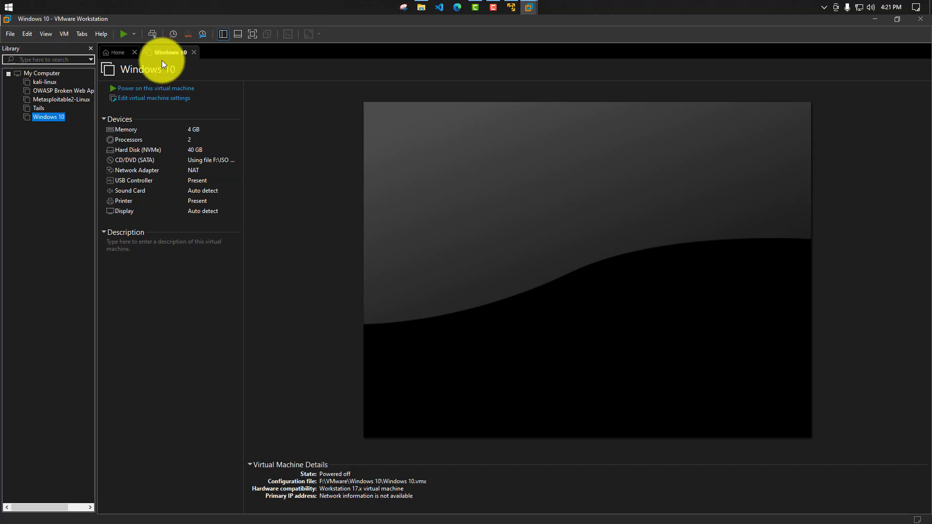
pyautogui.click(173, 91)
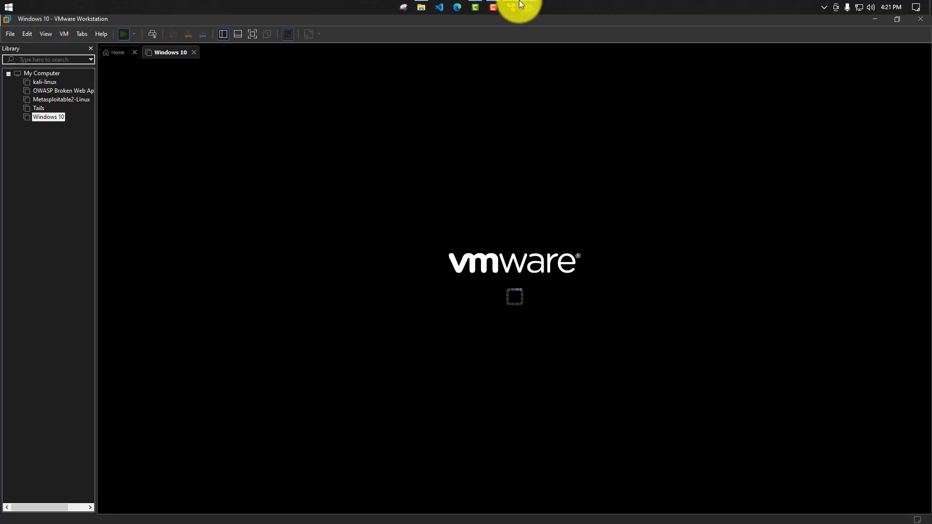
pyautogui.click(514, 3)
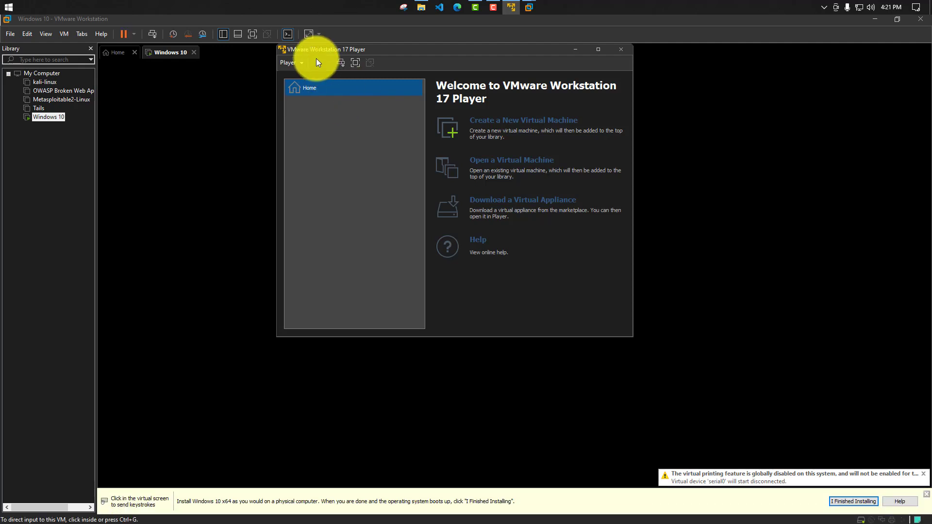
pyautogui.click(332, 106)
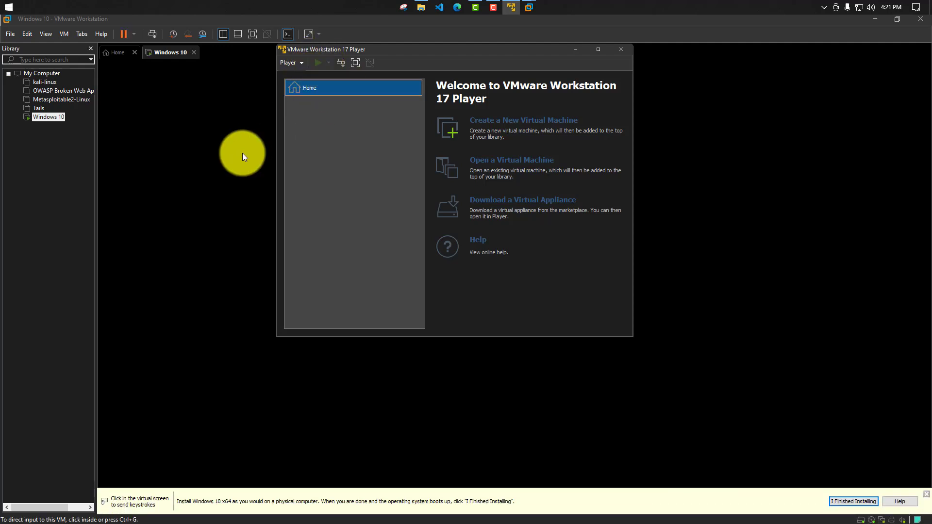
pyautogui.click(243, 153)
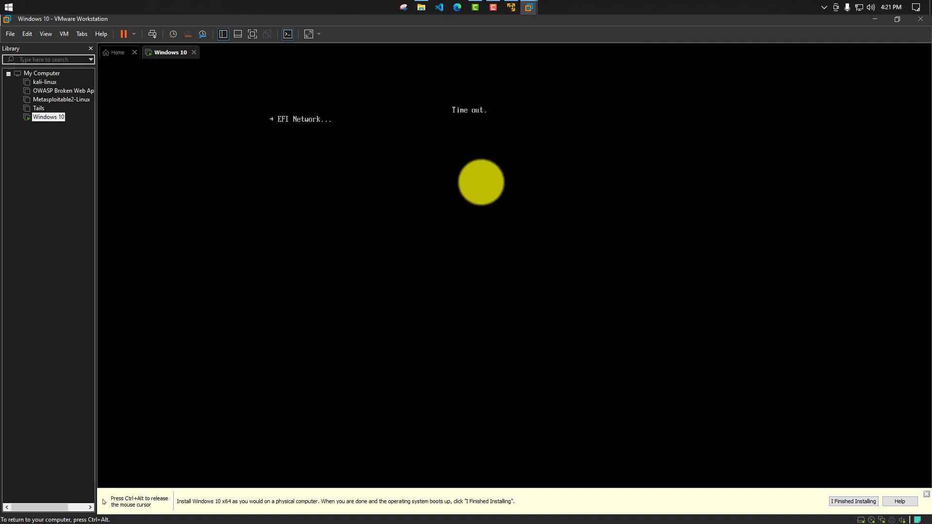
# - Power off the running Windows 10 virtual machine and close its tab
pyautogui.hotkey('ctrl', 'alt')
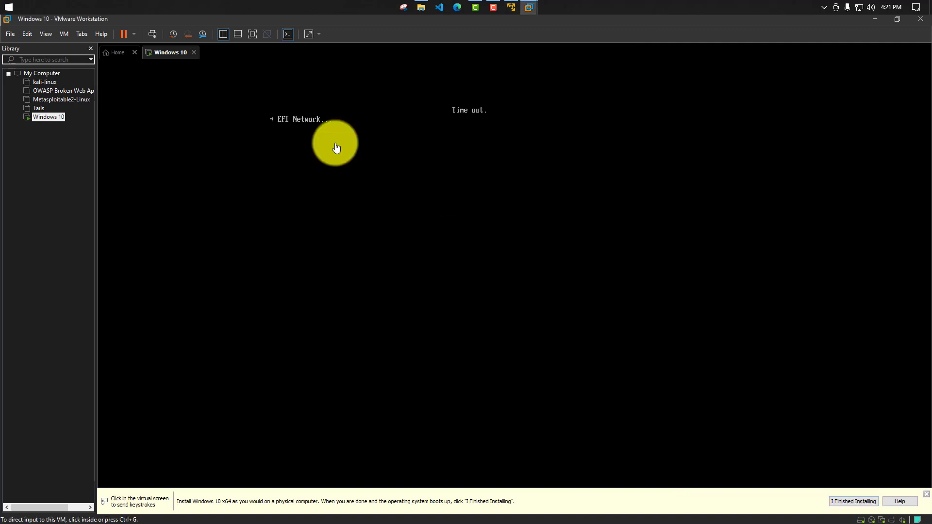
pyautogui.click(193, 52)
pyautogui.click(441, 289)
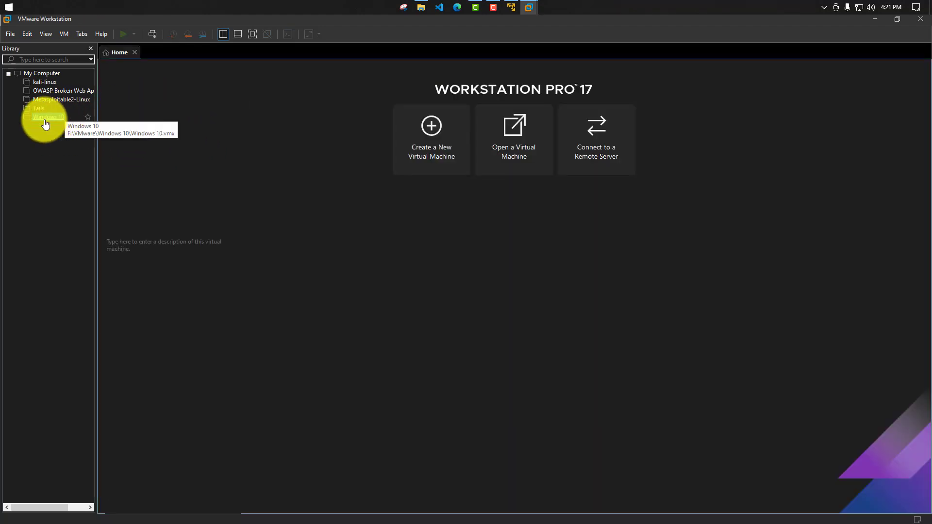
# - Reopen the Windows 10 virtual machine, power it on and boot it from the CD or DVD
pyautogui.doubleClick(44, 117)
pyautogui.click(136, 89)
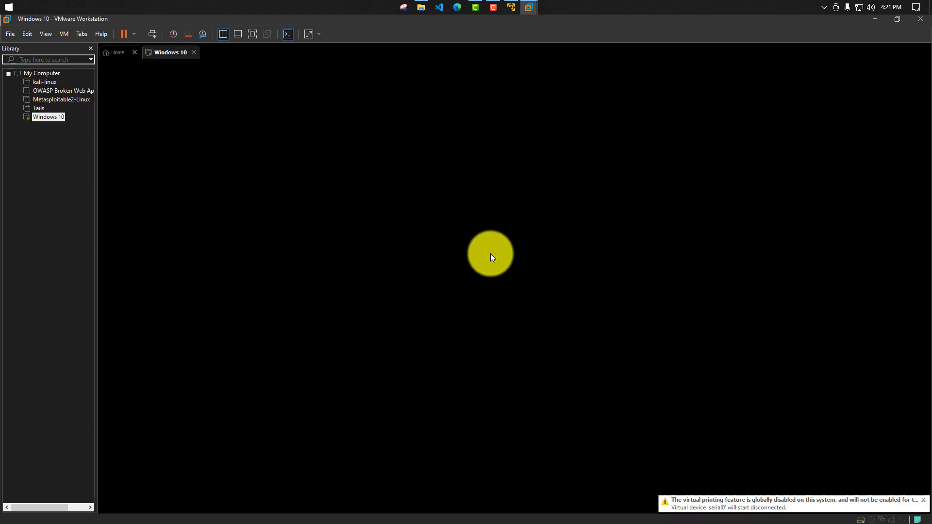
pyautogui.click(525, 274)
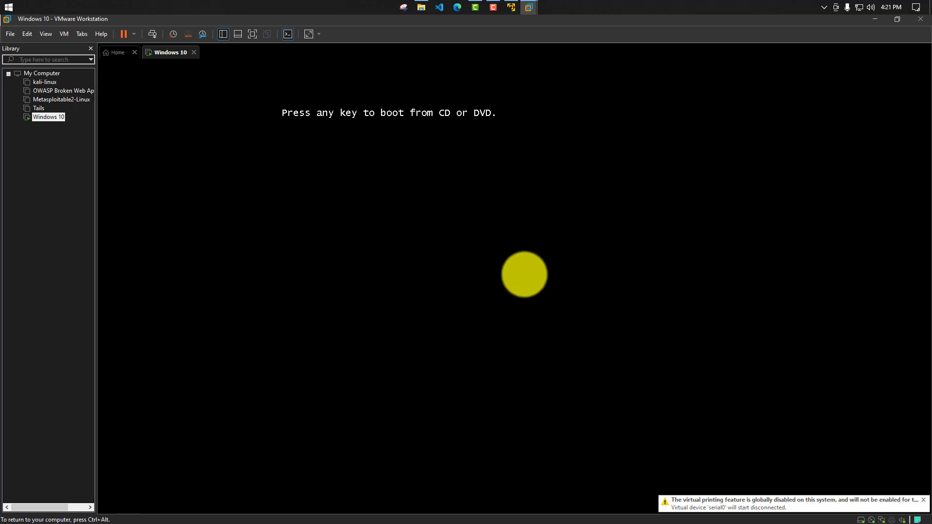
pyautogui.press('Return')
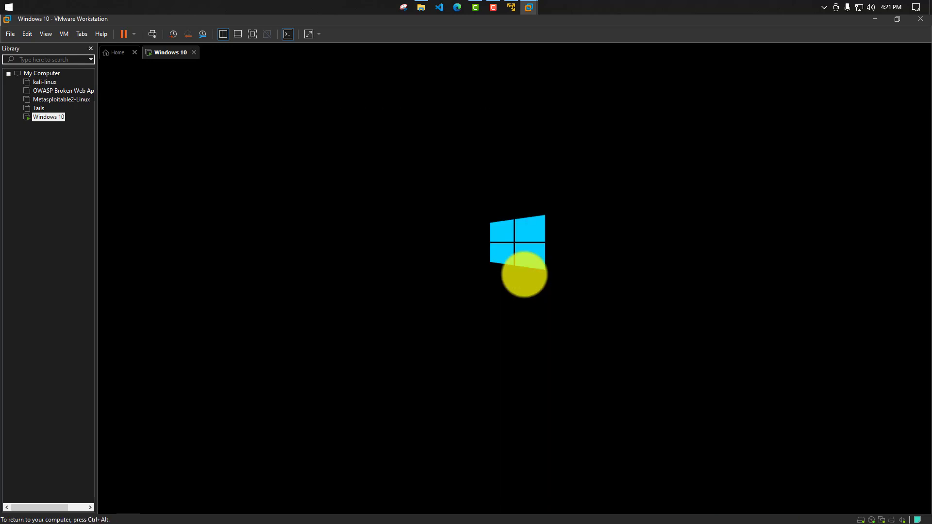
# - Keep English (United Kingdom) as the language to install, check the time format and keyboard options, and continue Windows Setup
pyautogui.hotkey('ctrl', 'alt')
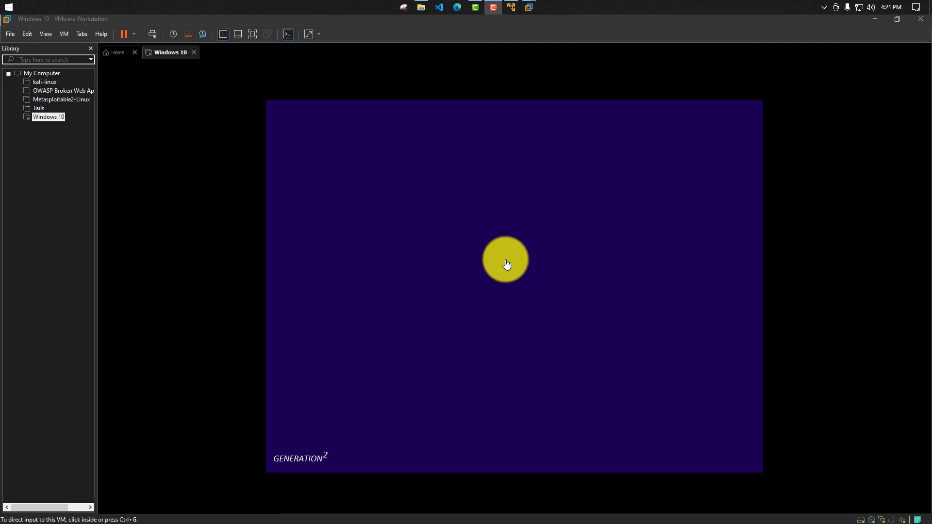
pyautogui.click(507, 265)
pyautogui.click(568, 280)
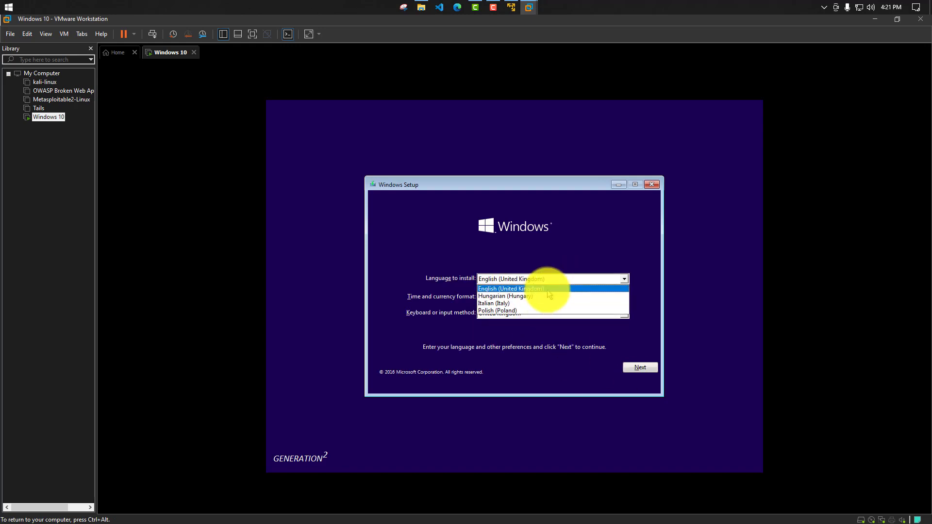
pyautogui.click(547, 289)
pyautogui.click(563, 297)
pyautogui.click(558, 314)
pyautogui.click(640, 367)
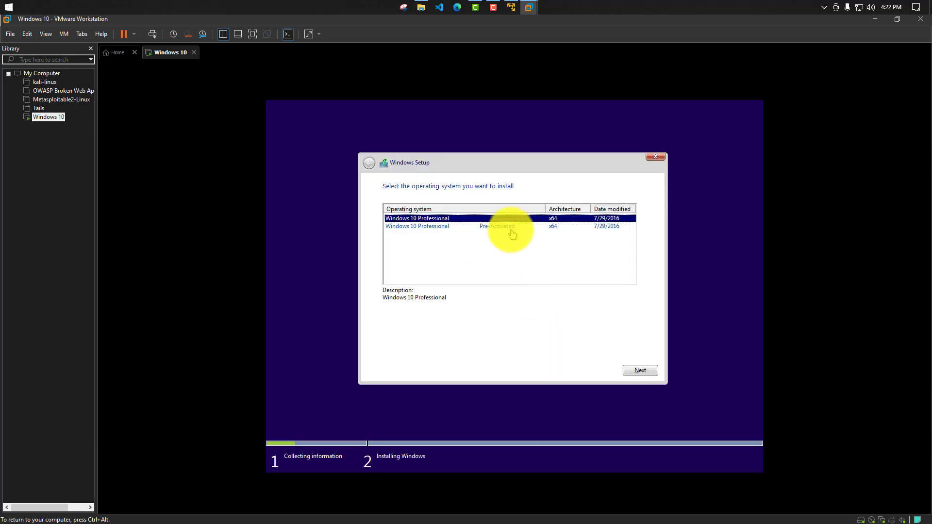
# - Choose the Windows 10 Professional Pre-Activated x64 edition and accept the licence terms
pyautogui.click(432, 227)
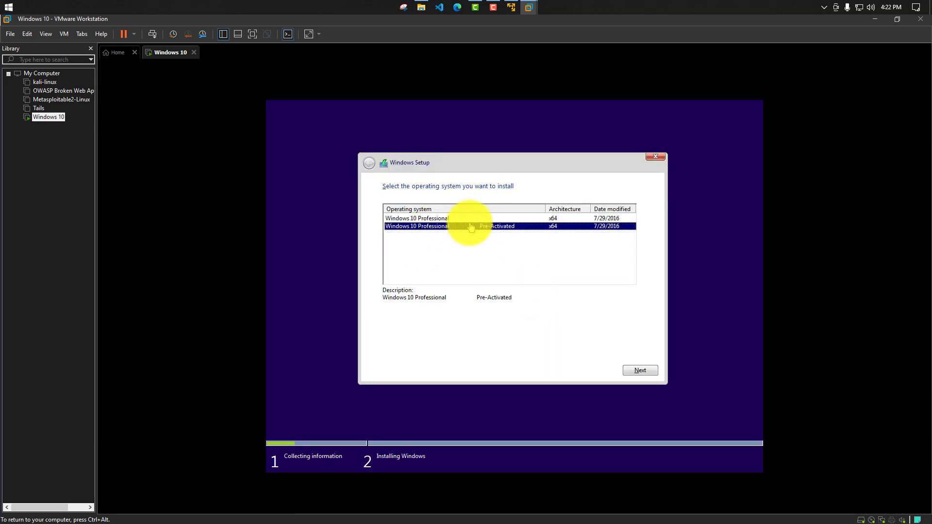
pyautogui.click(631, 368)
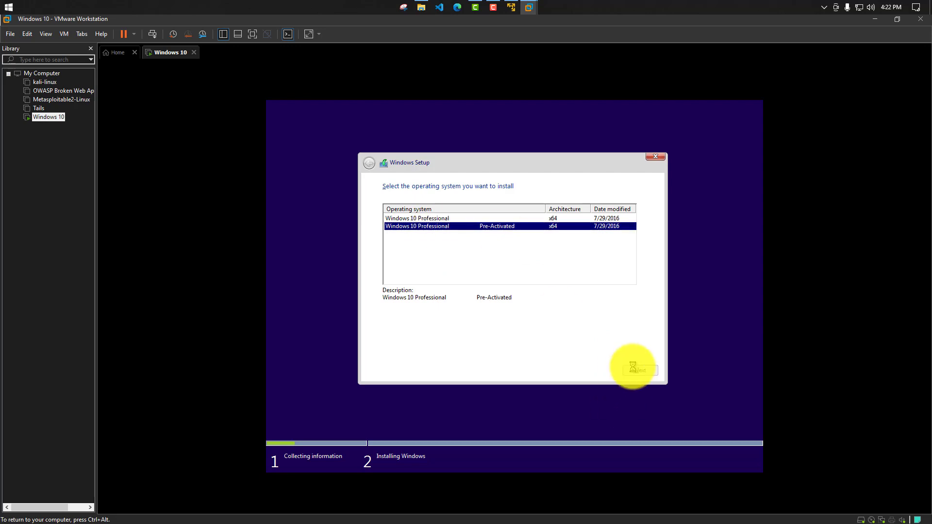
pyautogui.click(427, 347)
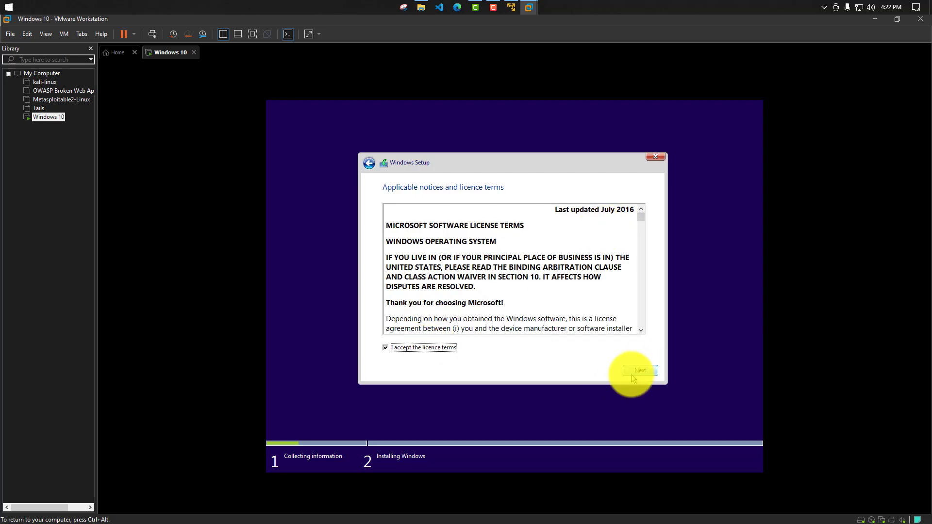
pyautogui.click(631, 370)
# - Choose the installation type, install Windows on the virtual disk, and restart the machine when setup requires it
pyautogui.click(447, 280)
pyautogui.click(640, 370)
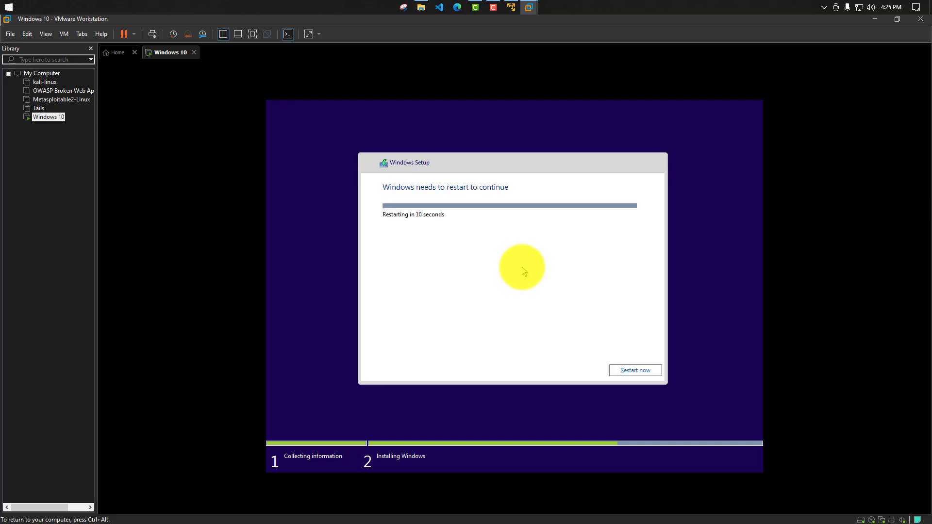
pyautogui.click(640, 371)
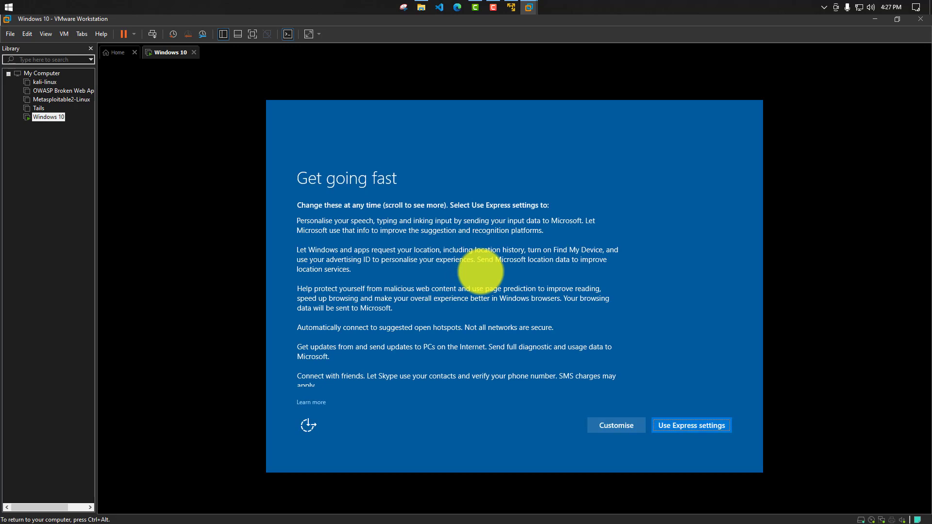
# - Customise the Windows privacy settings by turning off all the Personalisation options and the Location option
pyautogui.scroll(-1, 563, 375)
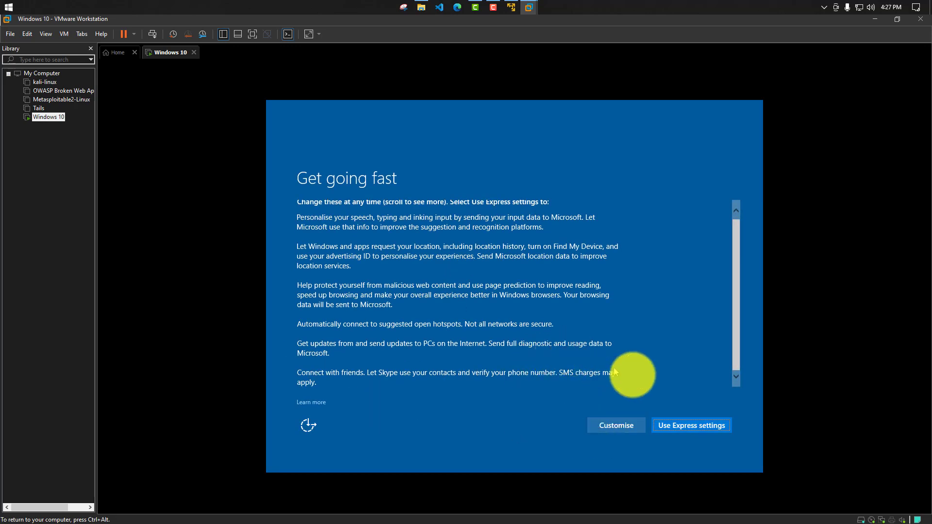
pyautogui.click(629, 425)
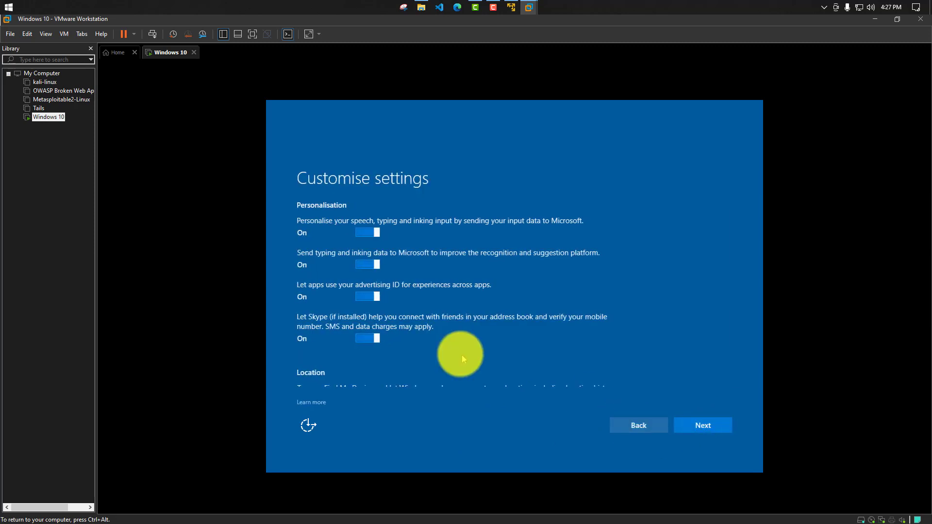
pyautogui.click(367, 232)
pyautogui.click(368, 264)
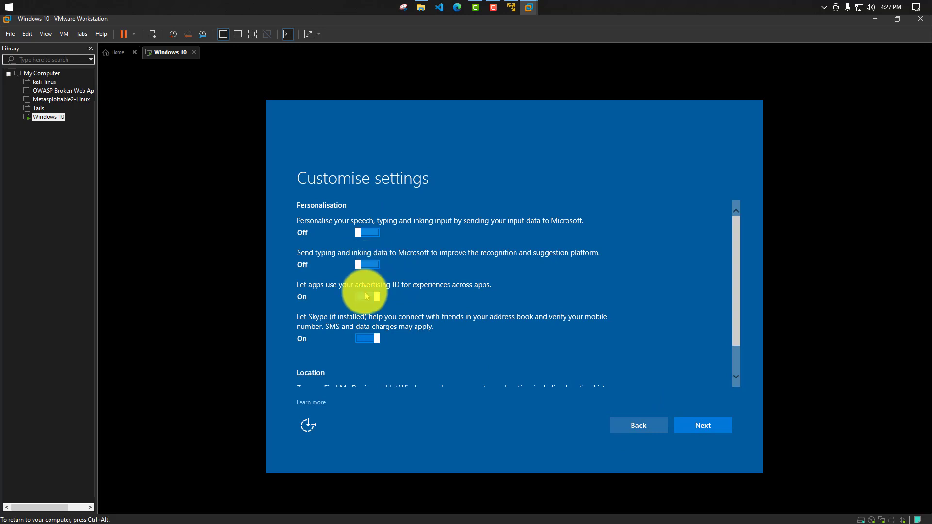
pyautogui.click(367, 296)
pyautogui.click(376, 341)
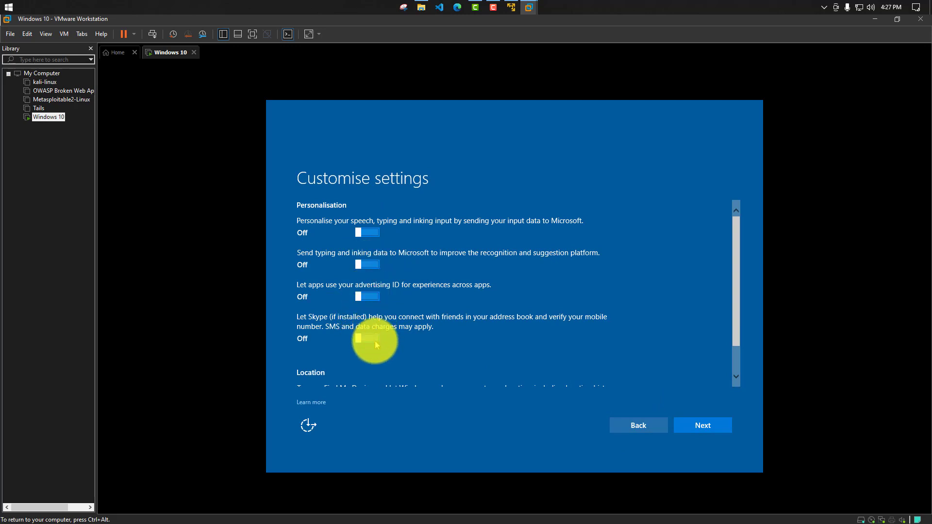
pyautogui.scroll(-2, 381, 335)
pyautogui.click(370, 374)
pyautogui.click(683, 422)
# - Turn off both automatic hotspot connection options and the sending of full diagnostic and usage data to Microsoft
pyautogui.click(369, 232)
pyautogui.click(369, 265)
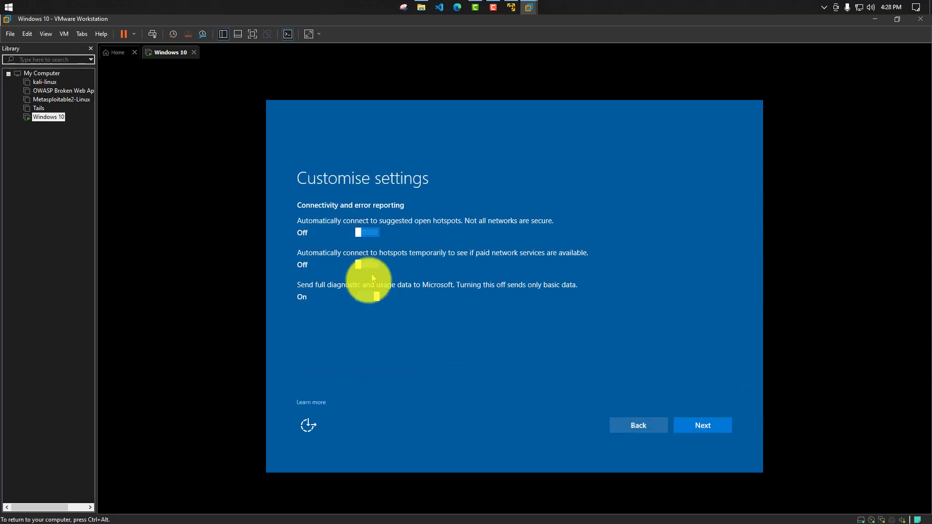
pyautogui.click(369, 296)
pyautogui.click(704, 425)
# - Turn off SmartScreen, page prediction and the exchange of updates with other PCs on the Internet
pyautogui.click(367, 243)
pyautogui.click(365, 284)
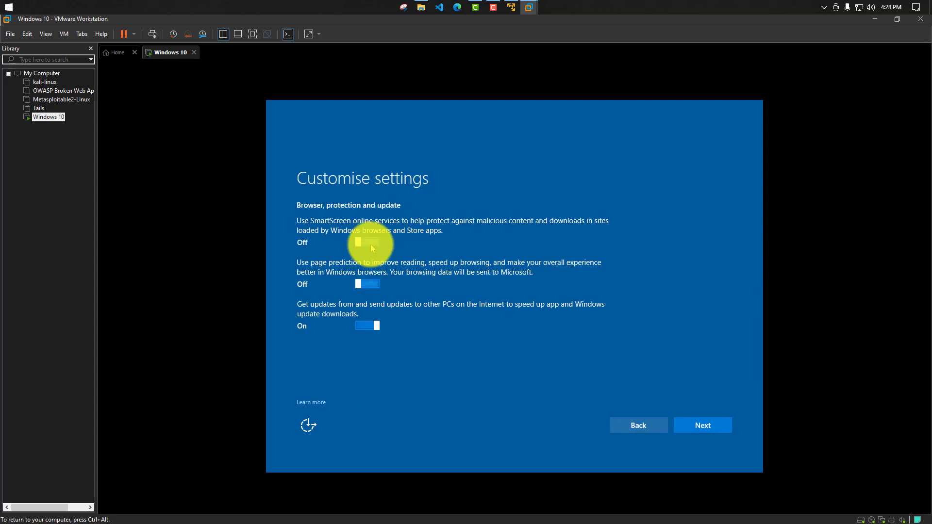
pyautogui.click(367, 326)
pyautogui.click(698, 426)
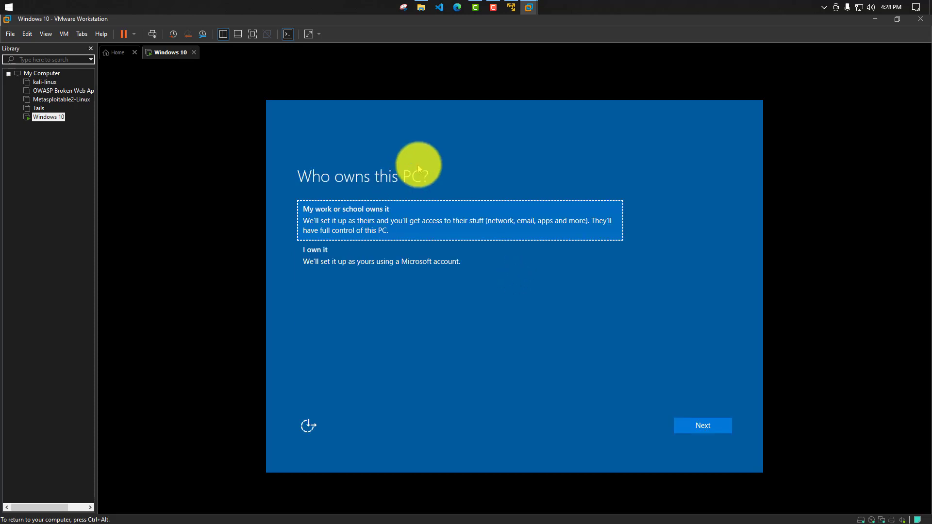
# - Set the PC's ownership to "I own it" and continue past the account setup
pyautogui.click(355, 256)
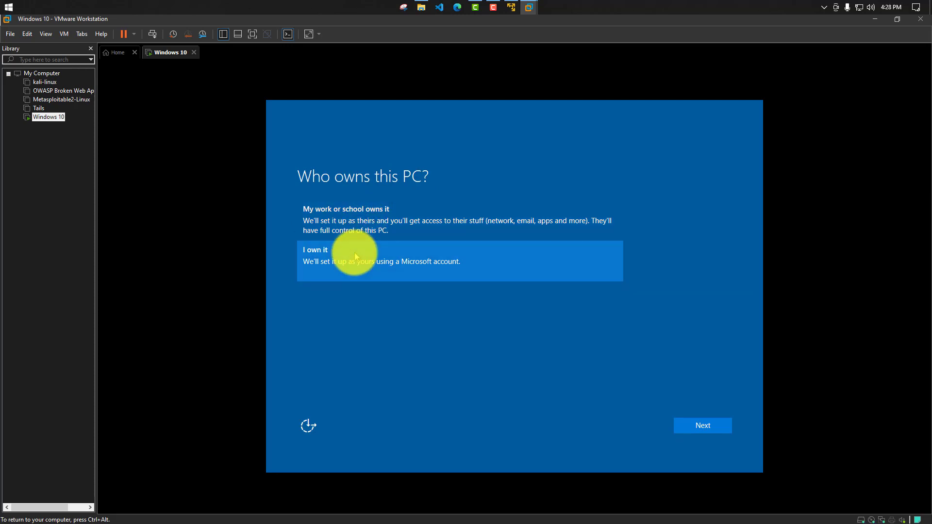
pyautogui.click(679, 426)
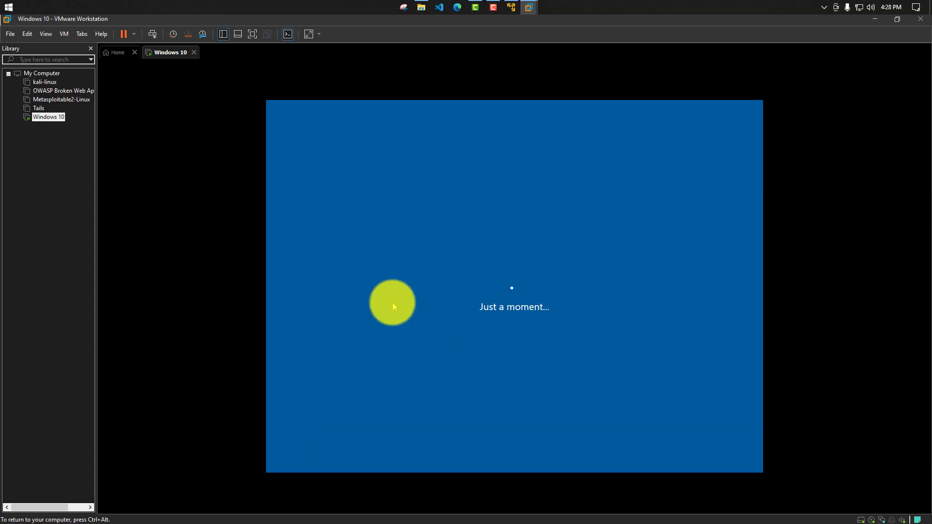
pyautogui.click(317, 388)
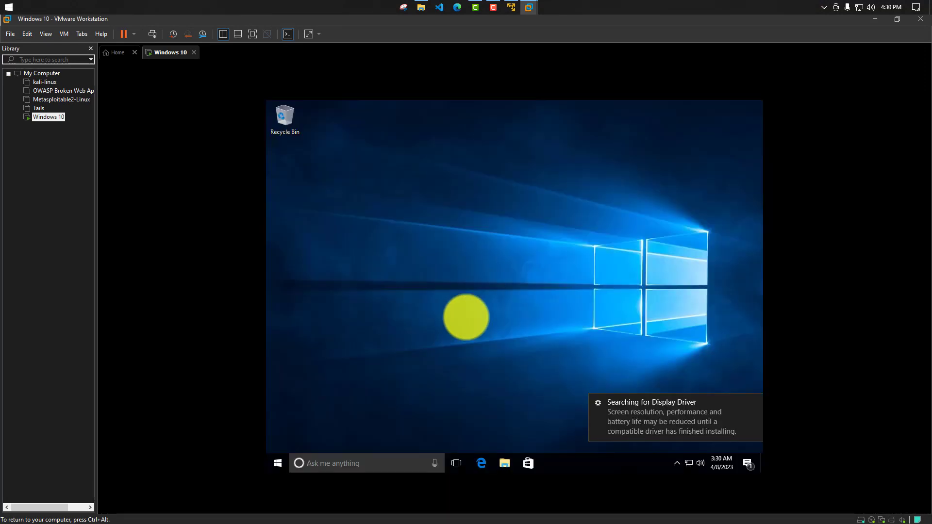
pyautogui.click(453, 189)
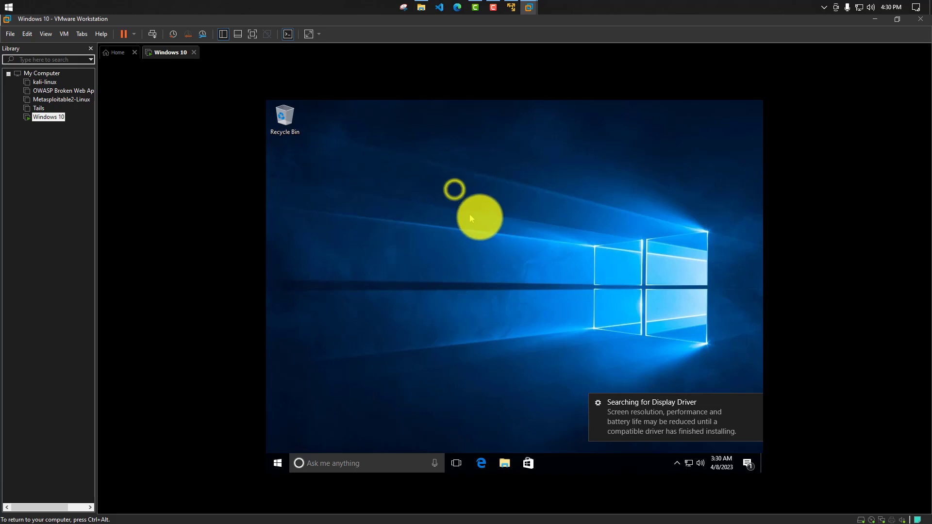
pyautogui.rightClick(452, 220)
pyautogui.click(480, 247)
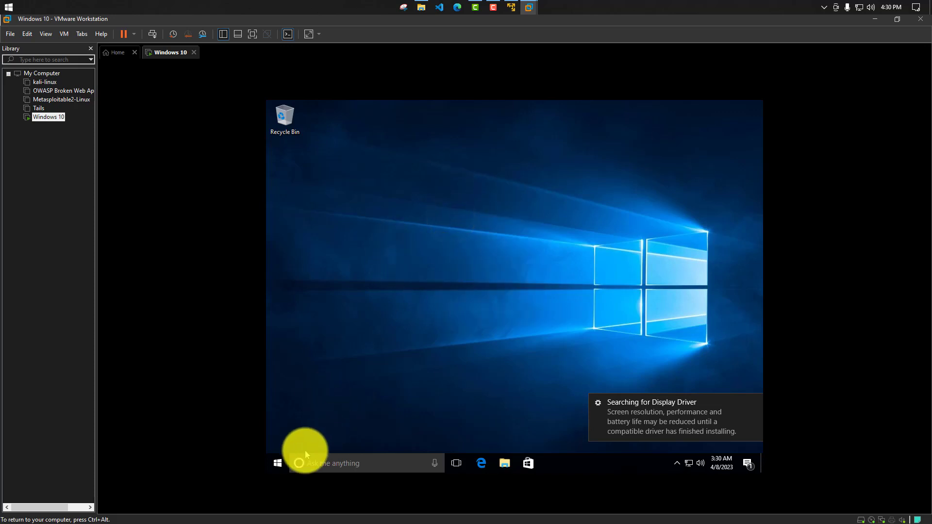
pyautogui.click(278, 462)
pyautogui.click(279, 462)
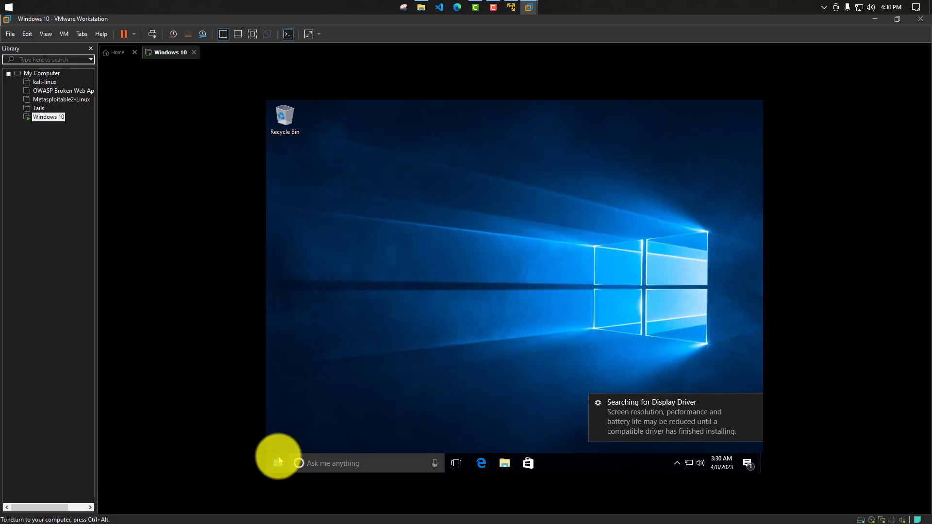
pyautogui.click(278, 462)
pyautogui.click(278, 461)
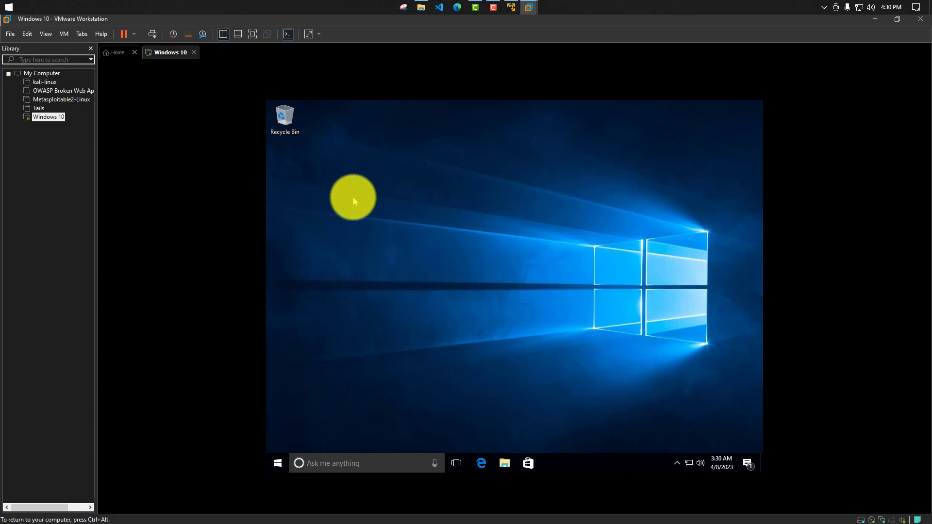
# - Release the input from the guest and start the VMware Tools installation for the Windows 10 virtual machine
pyautogui.hotkey('ctrl', 'alt')
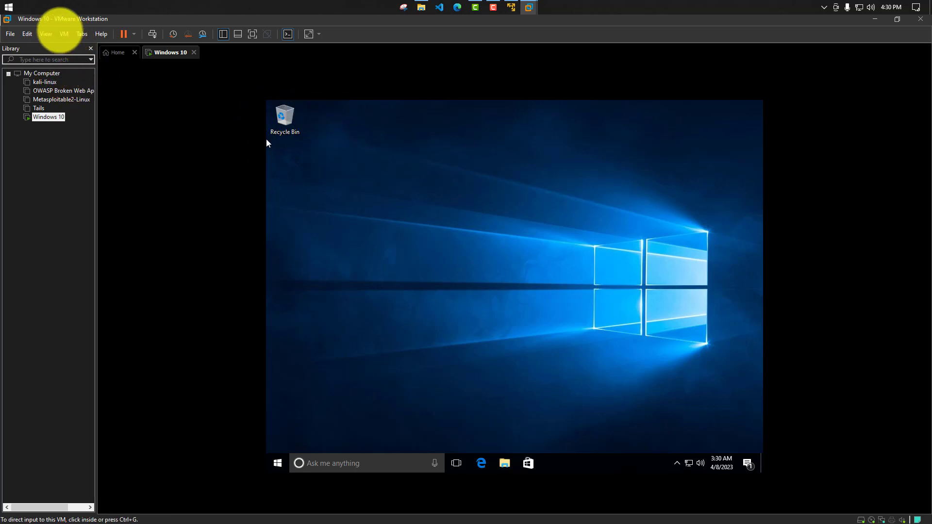
pyautogui.click(62, 32)
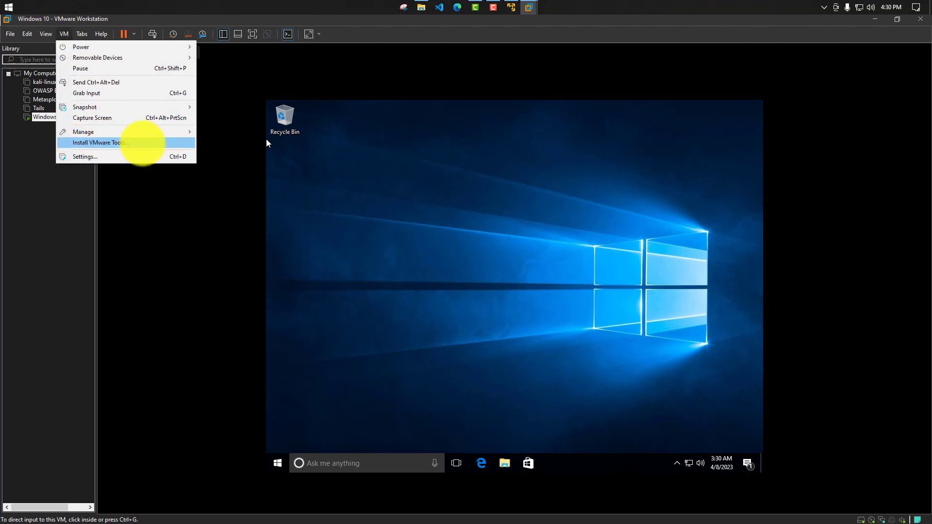
pyautogui.click(141, 142)
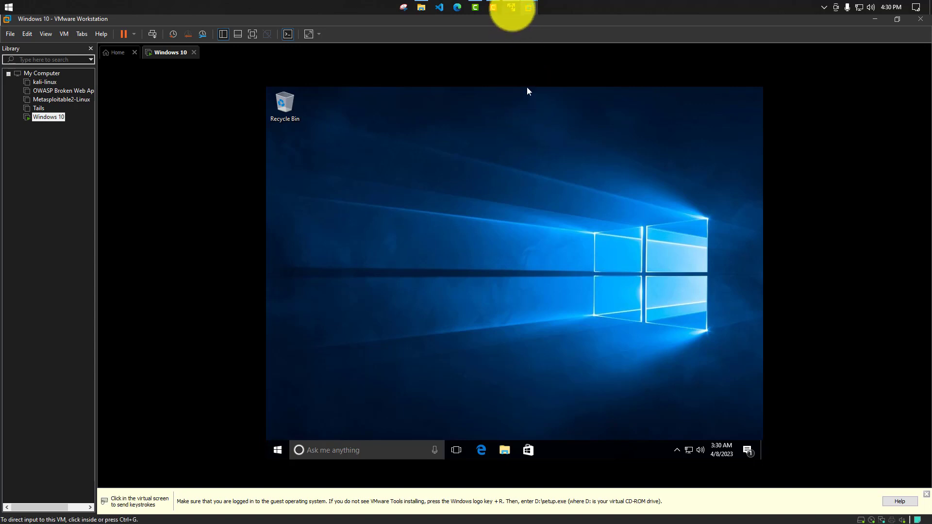
pyautogui.click(511, 7)
pyautogui.click(290, 63)
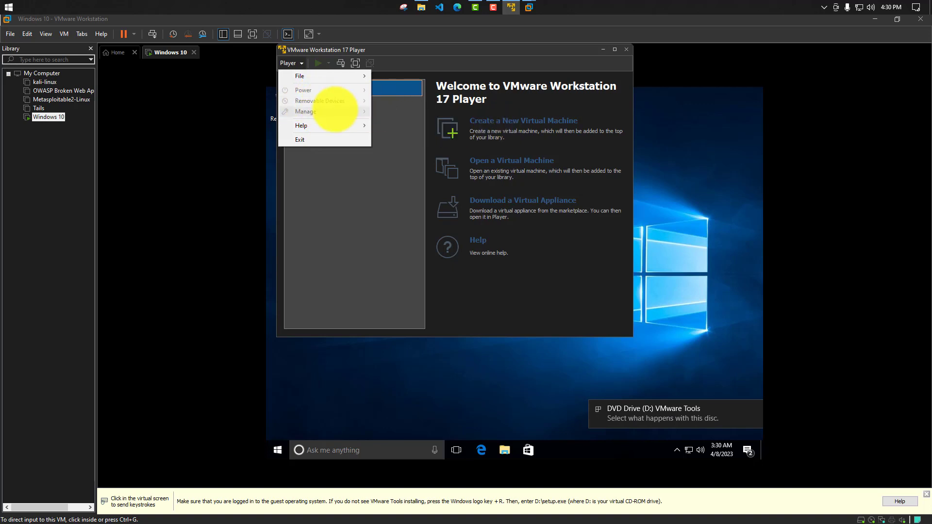
pyautogui.click(63, 34)
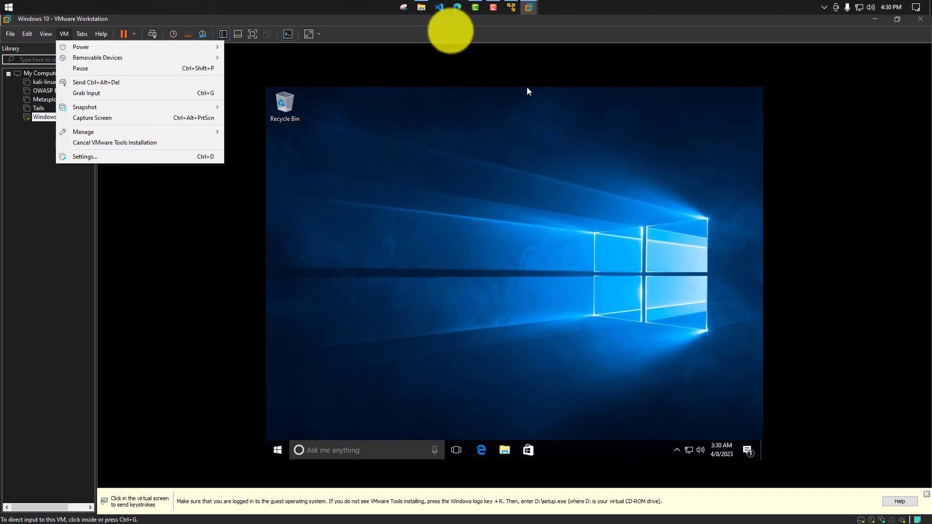
# - Switch to VMware Workstation 17 Player, view its available commands and close the program
pyautogui.click(511, 8)
pyautogui.click(291, 64)
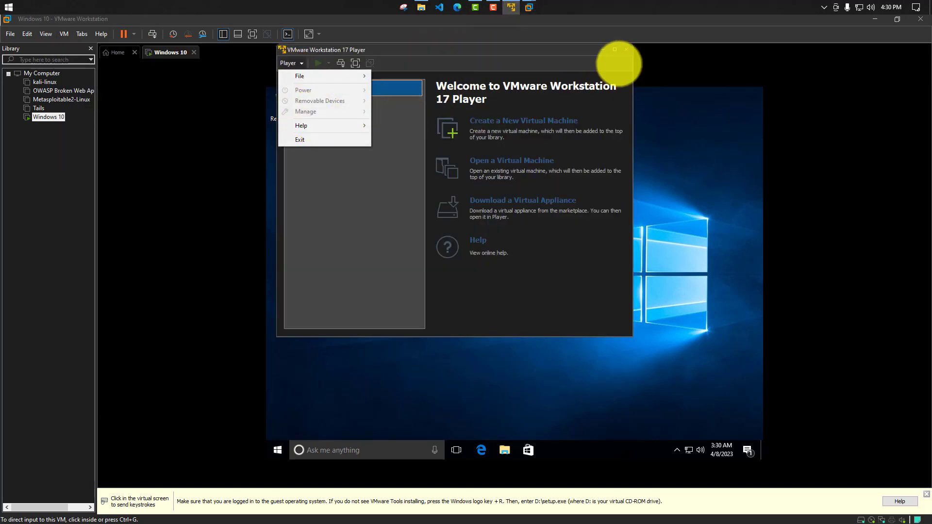
pyautogui.click(626, 49)
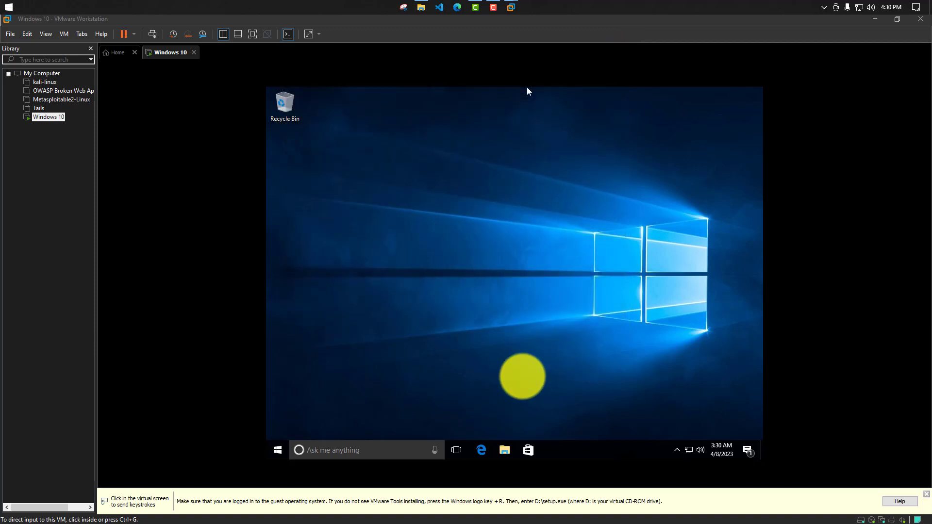
# - Launch the VMware Tools installer from the guest's DVD drive (D:) and allow it to make changes to the device
pyautogui.click(538, 346)
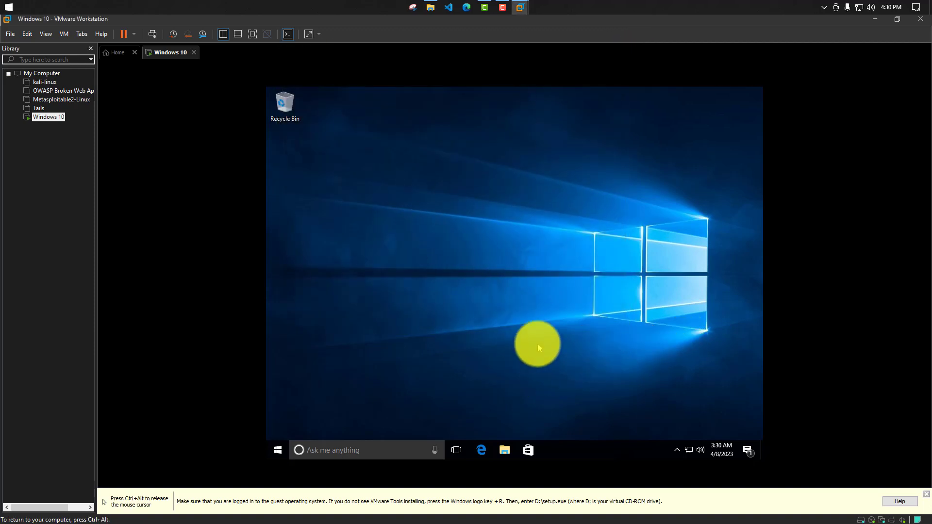
pyautogui.click(509, 455)
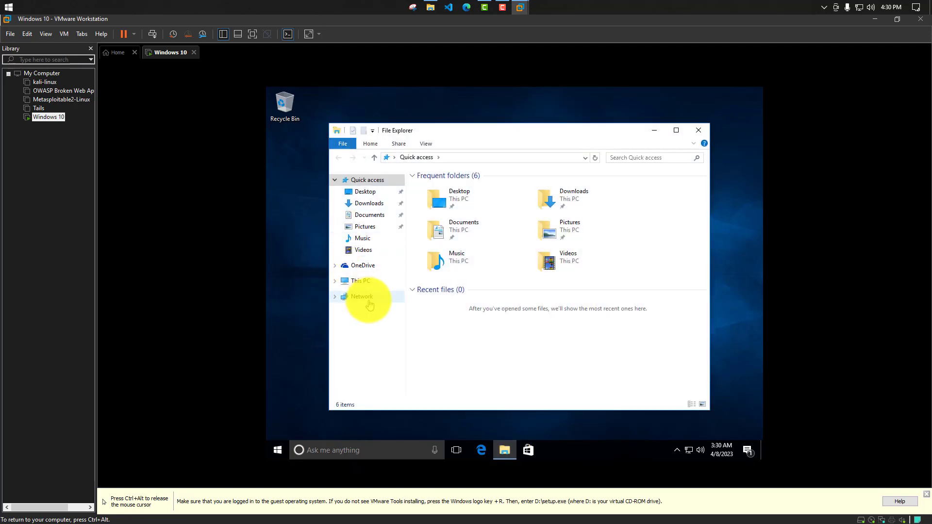
pyautogui.click(359, 282)
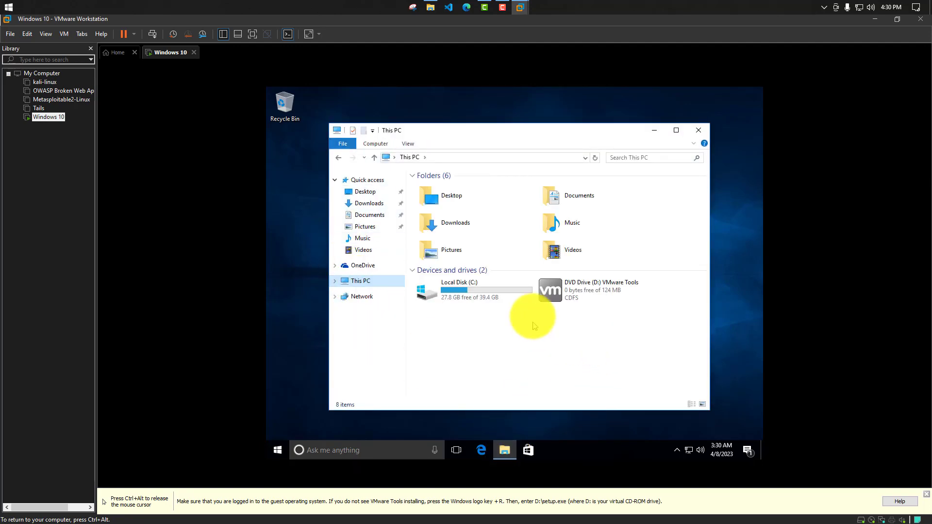
pyautogui.doubleClick(618, 291)
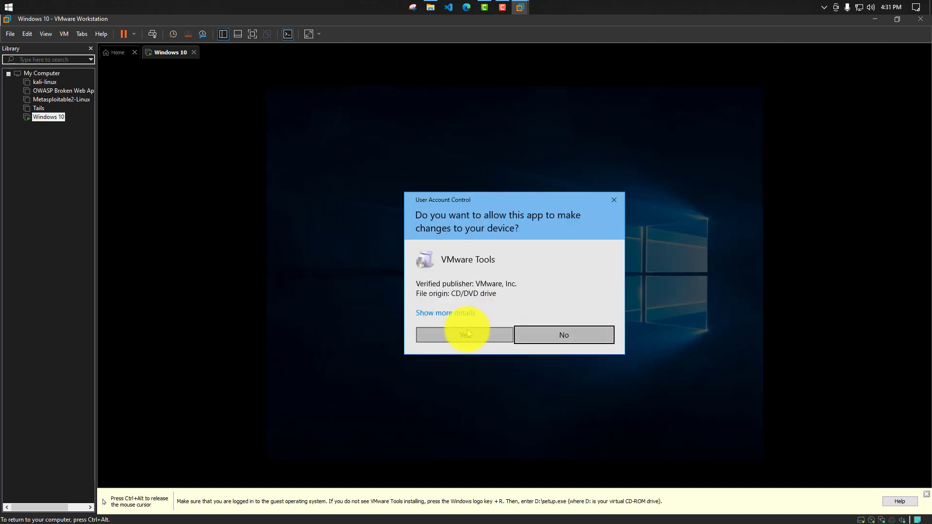
pyautogui.click(467, 333)
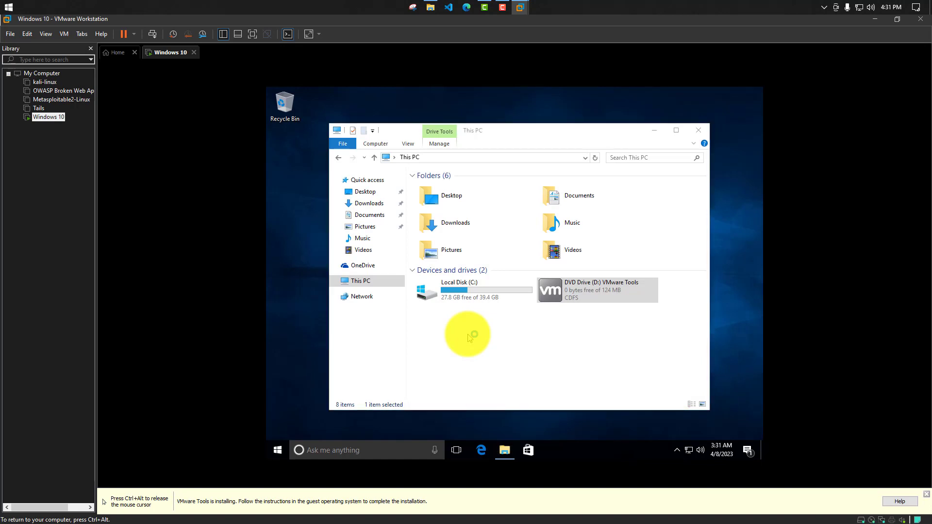
pyautogui.click(470, 337)
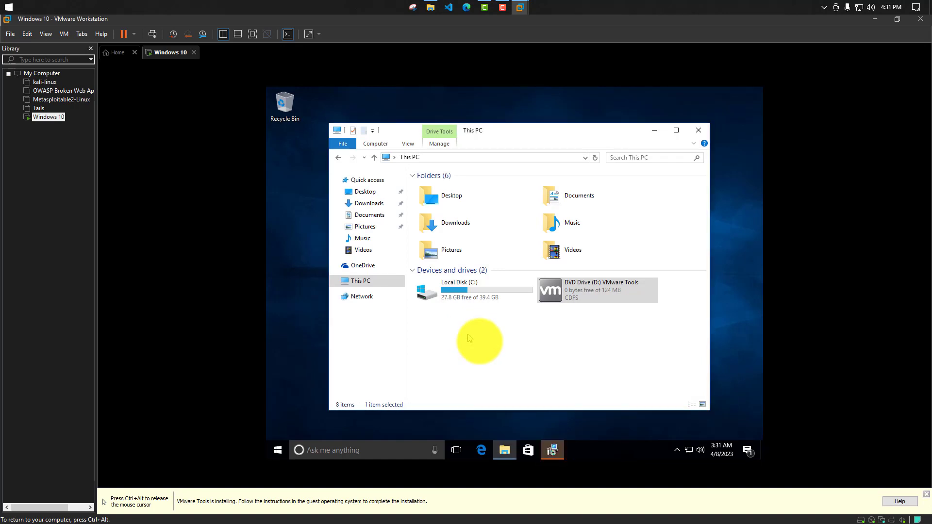
pyautogui.click(552, 450)
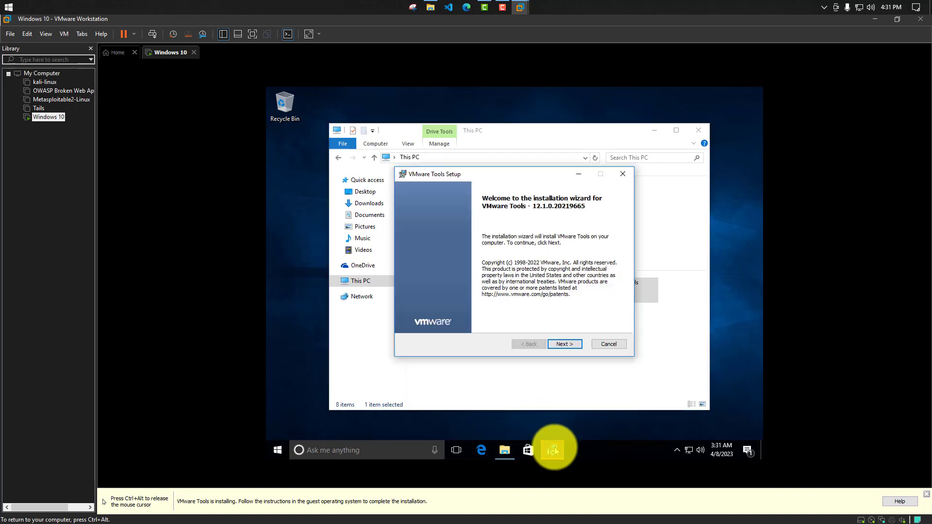
# - Install VMware Tools with the Complete setup type and close the OneDrive update dialog without updating
pyautogui.click(578, 344)
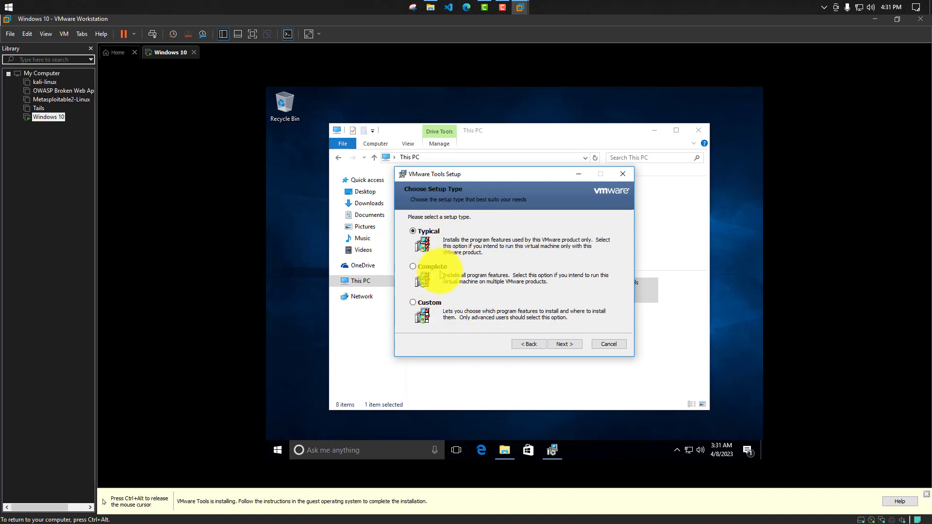
pyautogui.click(564, 344)
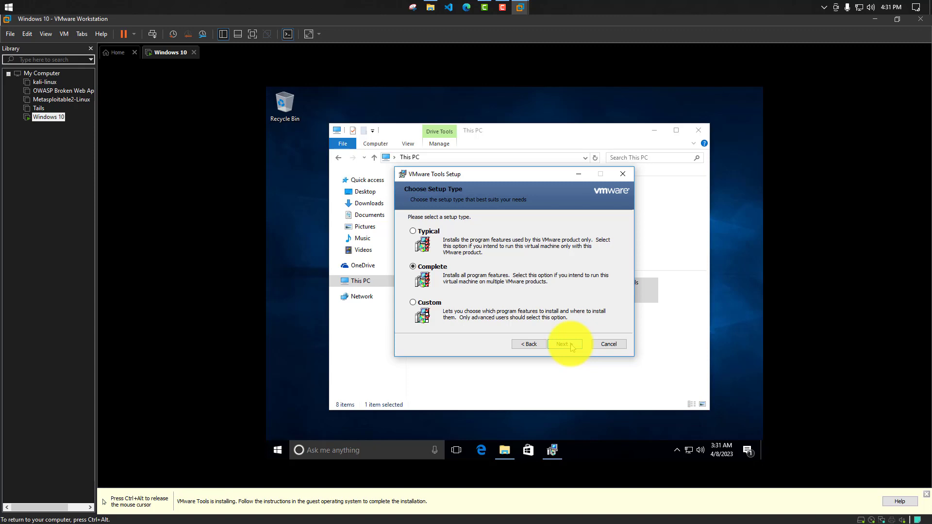
pyautogui.moveTo(457, 176); pyautogui.dragTo(397, 174)
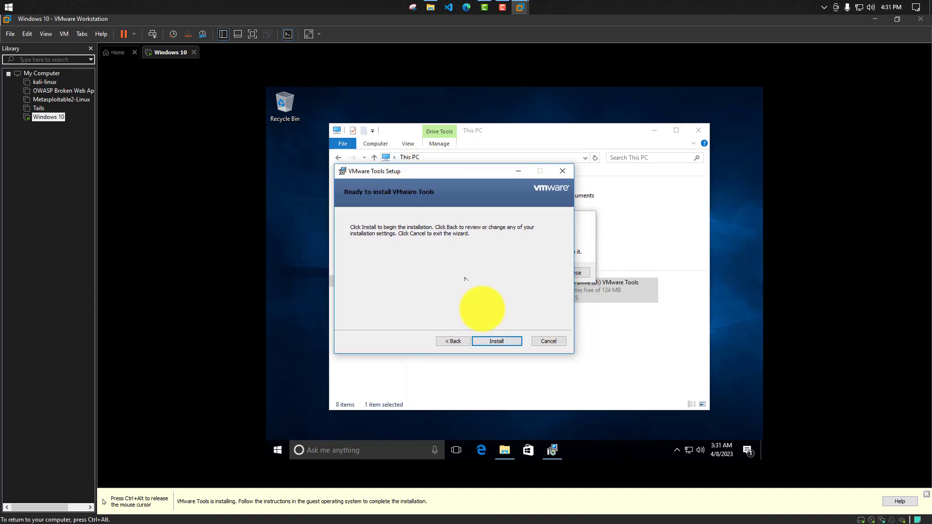
pyautogui.click(493, 341)
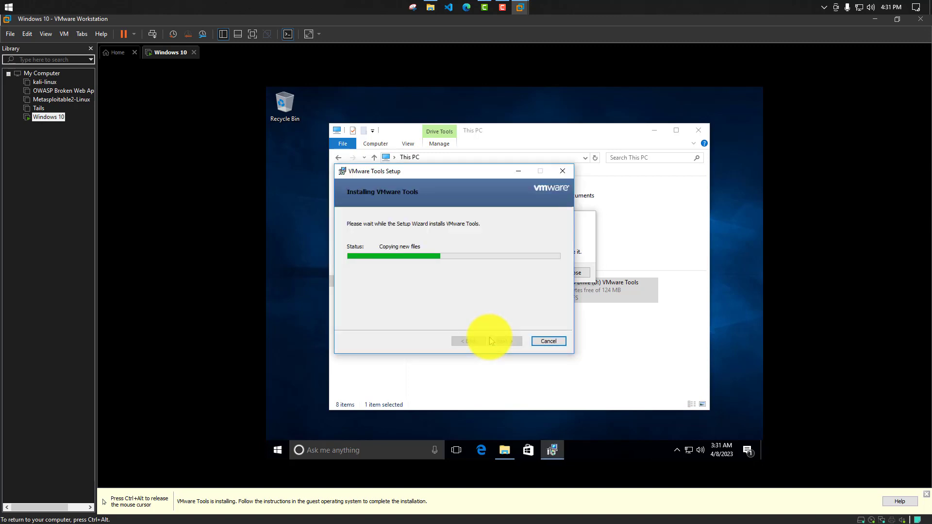
pyautogui.click(585, 265)
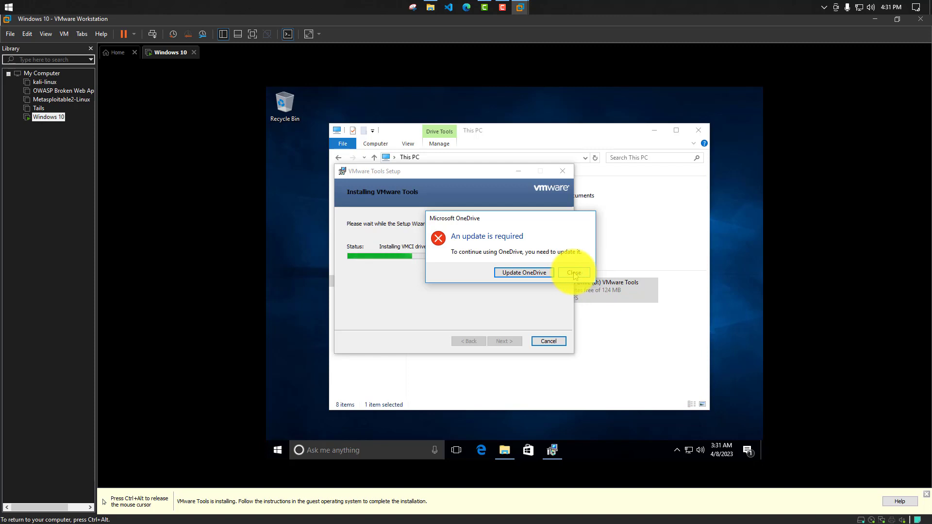
pyautogui.click(574, 274)
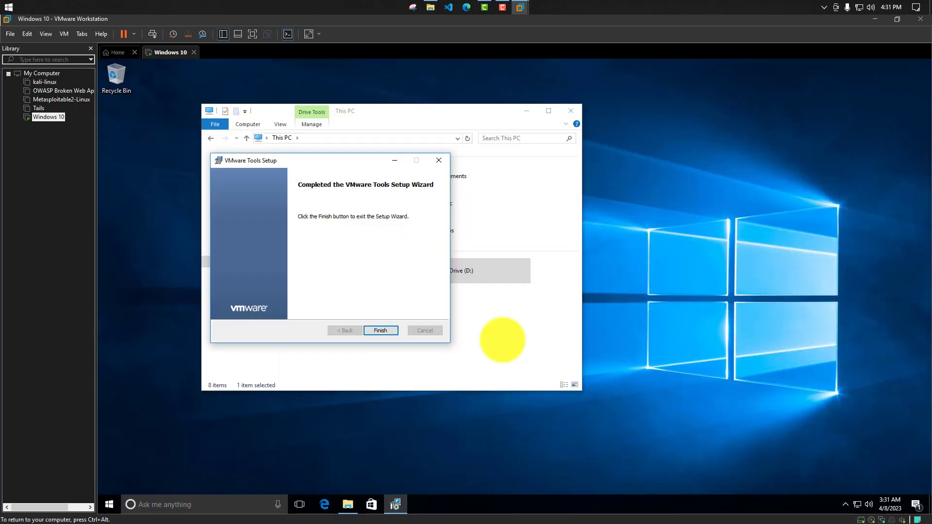
# - Finish the VMware Tools setup wizard and restart the guest system immediately
pyautogui.click(381, 330)
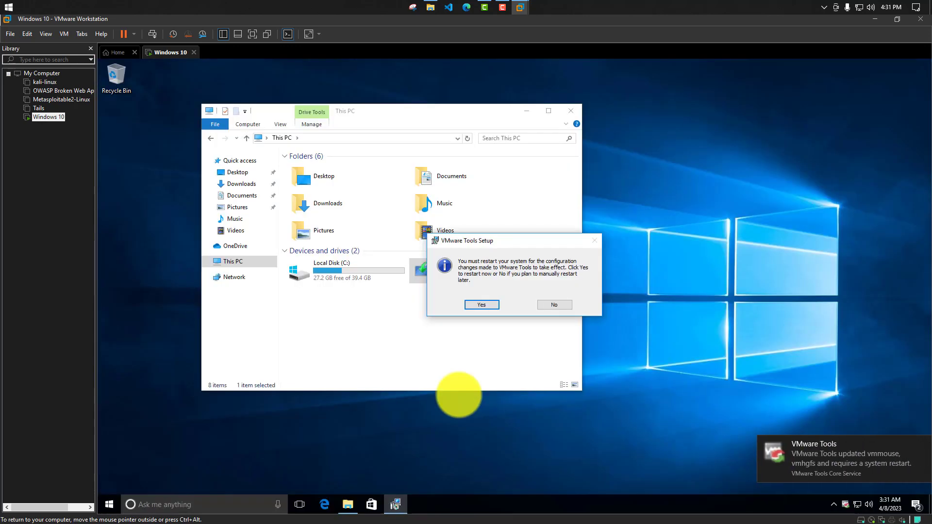
pyautogui.moveTo(468, 240); pyautogui.dragTo(374, 227)
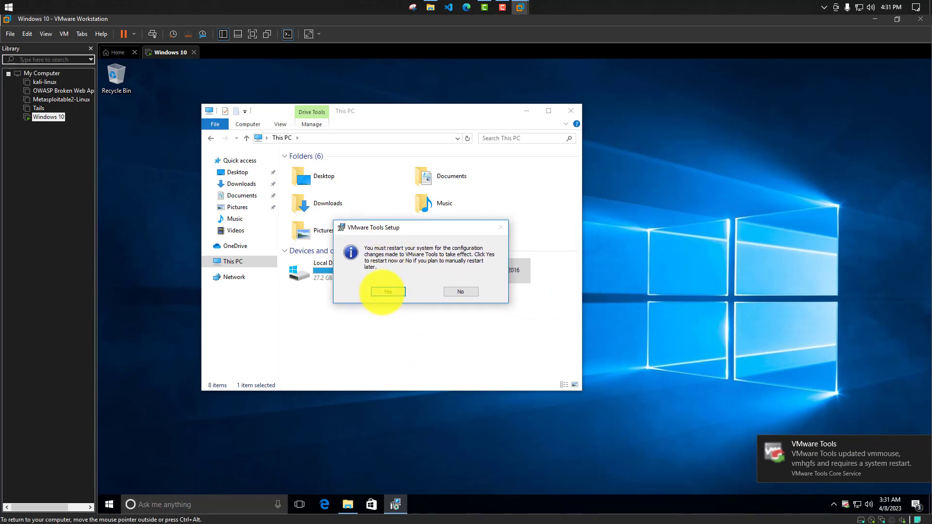
pyautogui.click(384, 292)
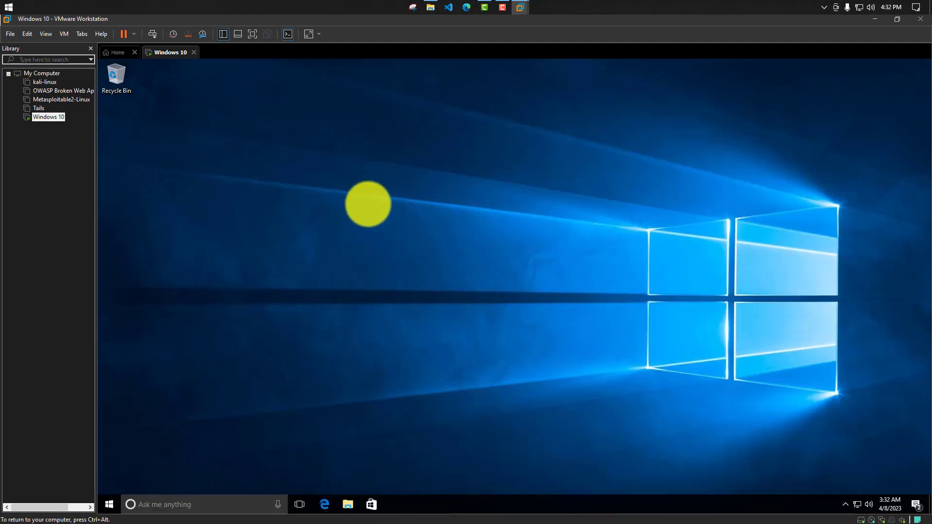
# - Refresh the guest's Windows desktop twice
pyautogui.rightClick(365, 194)
pyautogui.click(389, 224)
pyautogui.rightClick(235, 152)
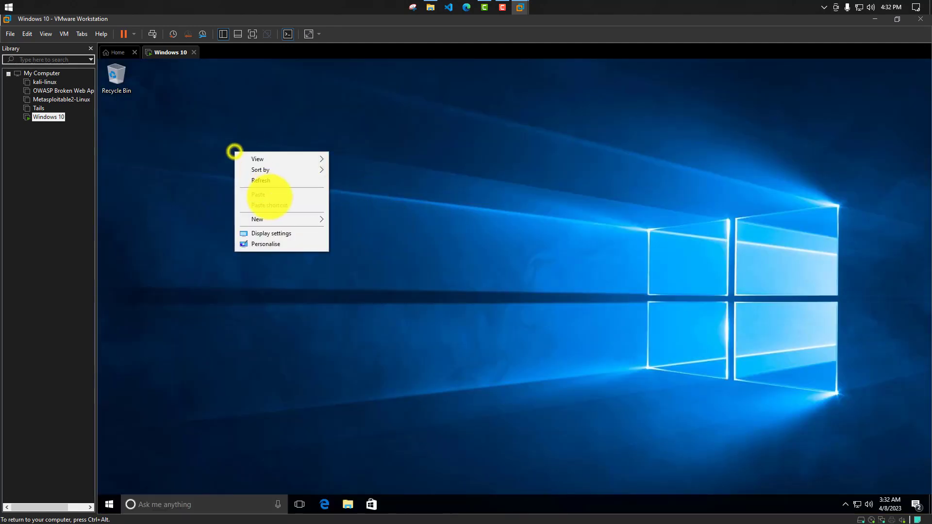
pyautogui.click(281, 180)
# - Examine the guest's Windows edition, hardware and activation details in the properties of This PC, and close the System window
pyautogui.click(347, 504)
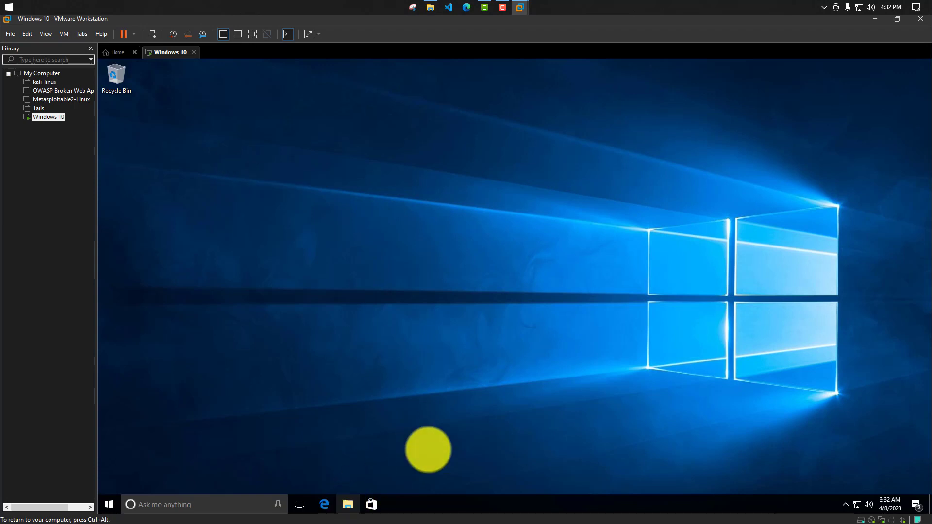
pyautogui.rightClick(278, 294)
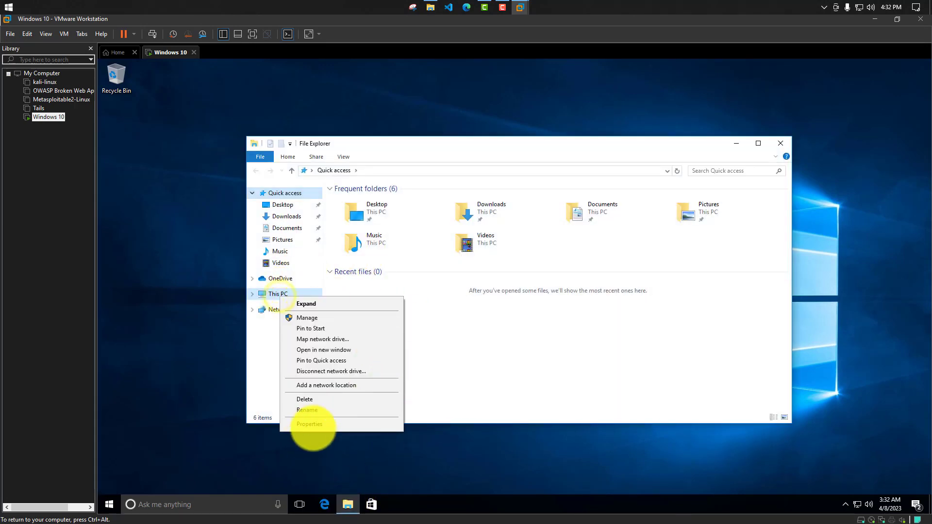
pyautogui.click(311, 425)
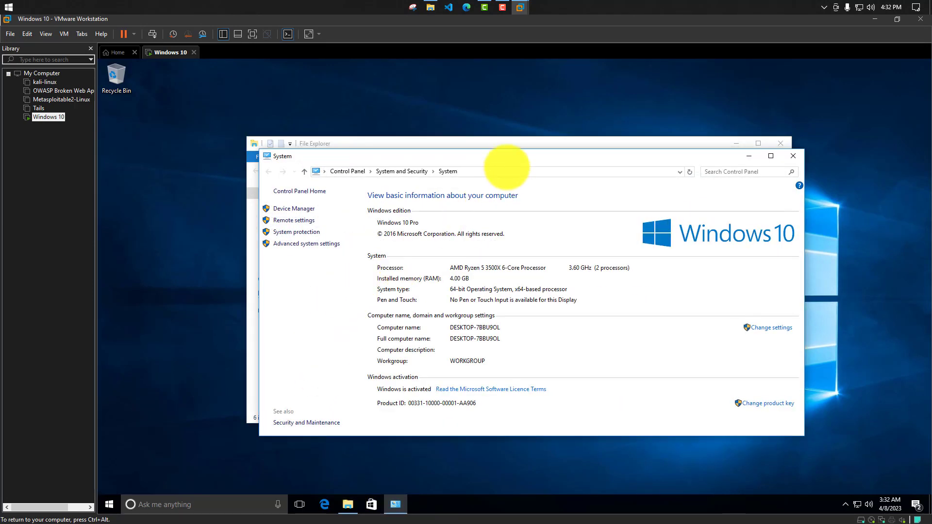
pyautogui.moveTo(500, 157); pyautogui.dragTo(375, 146)
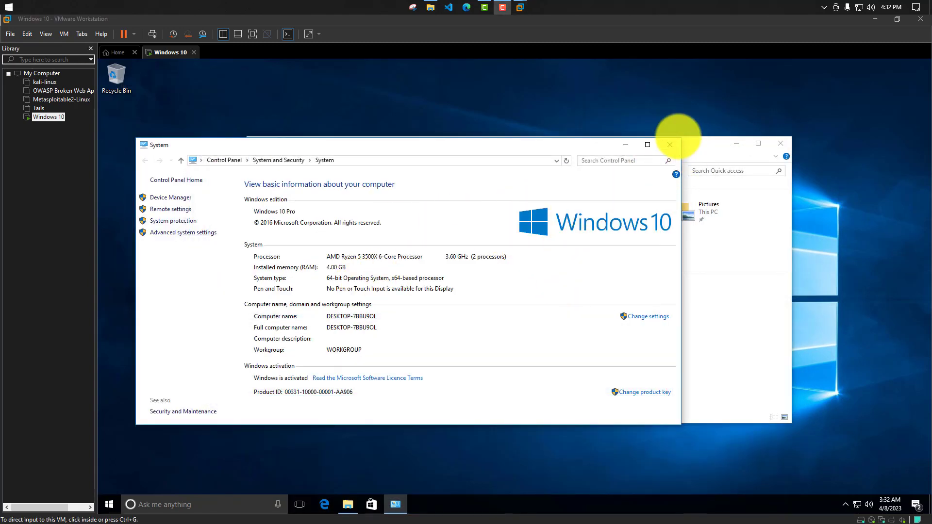
pyautogui.click(670, 145)
pyautogui.click(670, 145)
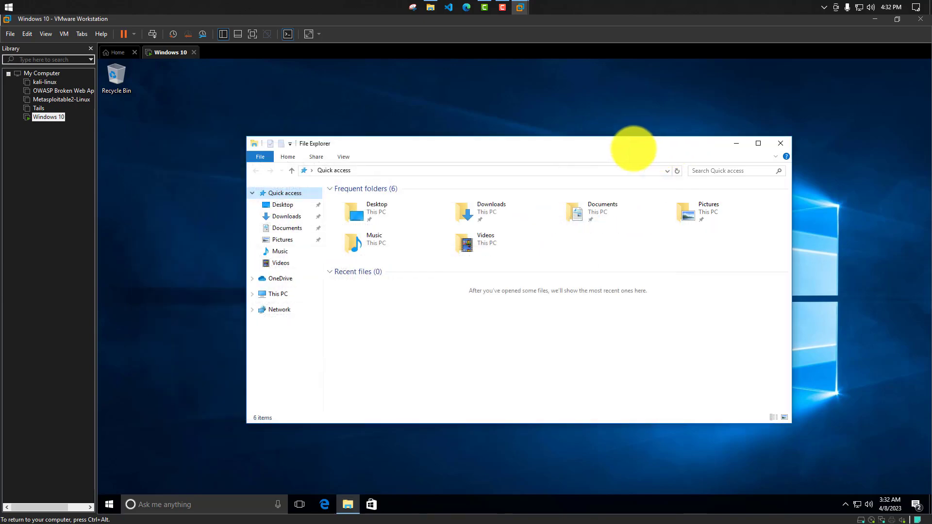
pyautogui.moveTo(634, 145); pyautogui.dragTo(486, 136)
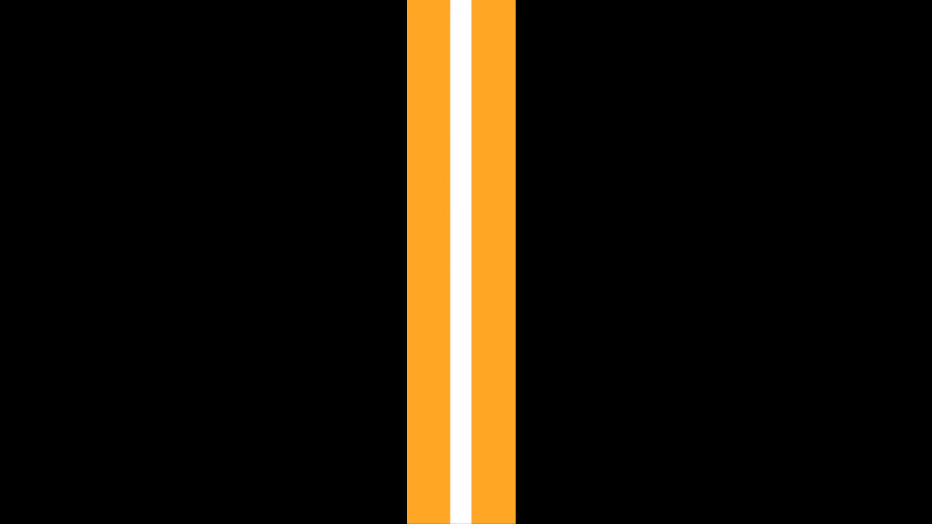